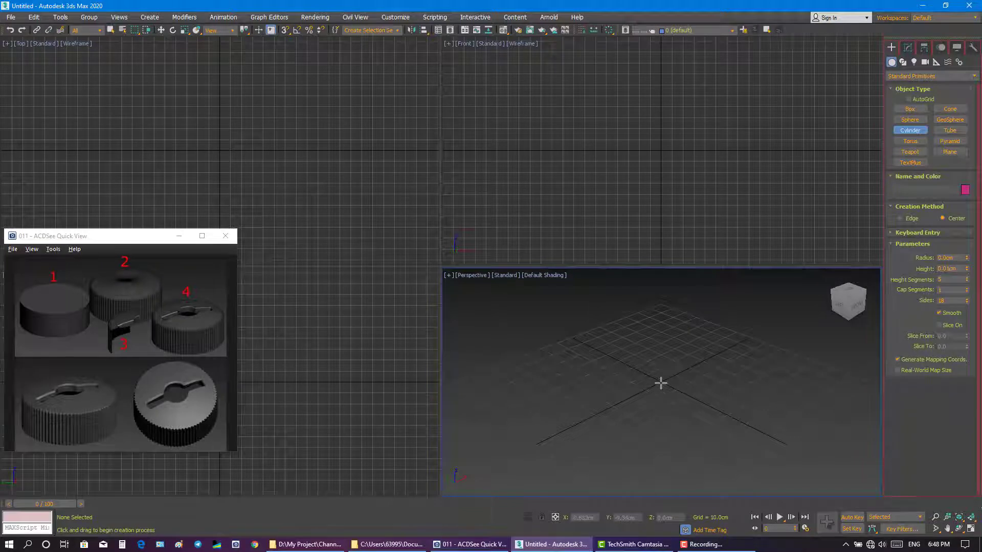
- Create a cylinder at the grid origin, about 47 cm in radius and 26 cm high, and display its edged faces
{"action": "left_click_drag", "start_coordinate": [660, 383], "coordinate": [662, 442]}
{"action": "left_click", "coordinate": [663, 378]}
{"action": "right_click", "coordinate": [663, 378]}
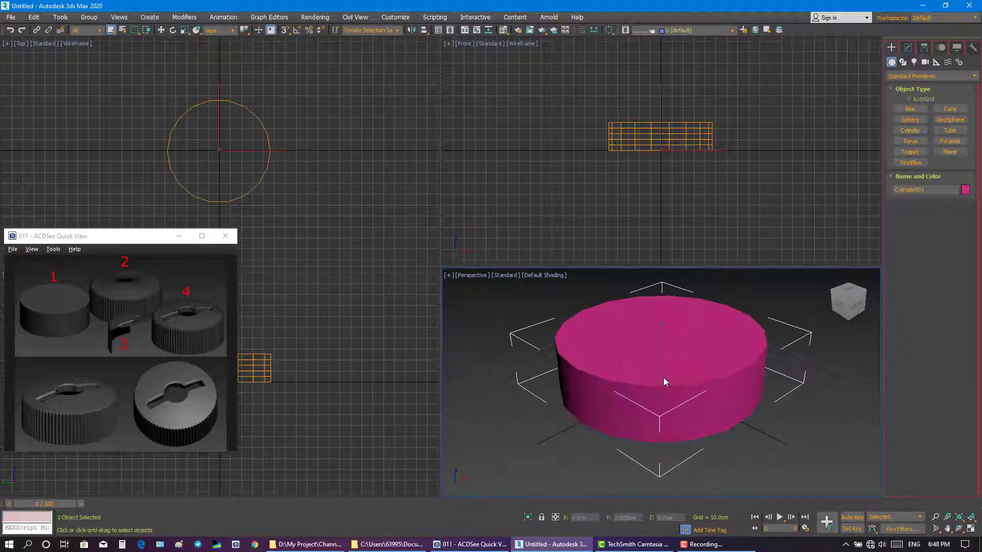
{"action": "key", "text": "F4"}
{"action": "middle_click_drag", "start_coordinate": [664, 378], "coordinate": [665, 383], "text": "alt"}
- Give the cylinder 42 sides, 1 height segment and 2 cap segments
{"action": "left_click", "coordinate": [907, 48]}
{"action": "double_click", "coordinate": [950, 286]}
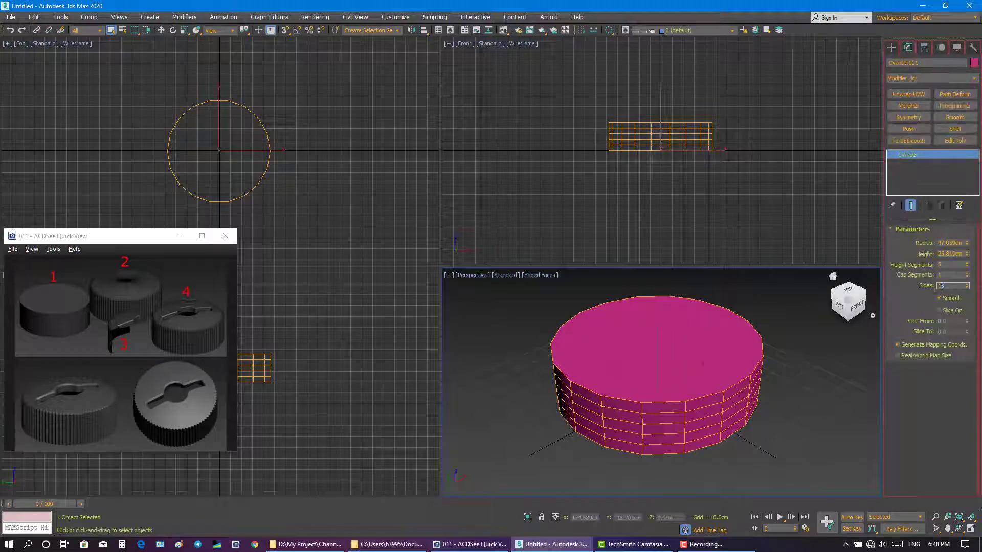
{"action": "type", "text": "42"}
{"action": "key", "text": "Return"}
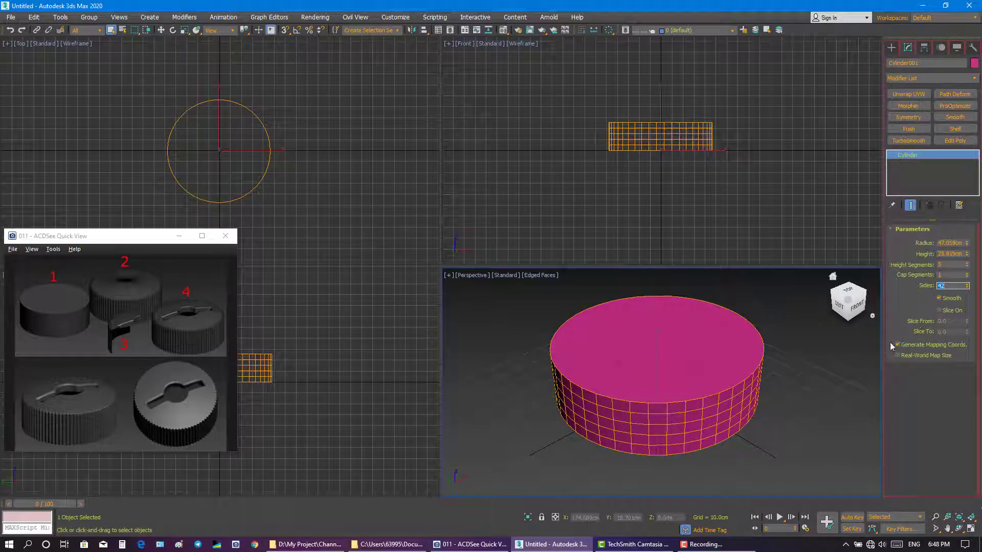
{"action": "right_click", "coordinate": [967, 266]}
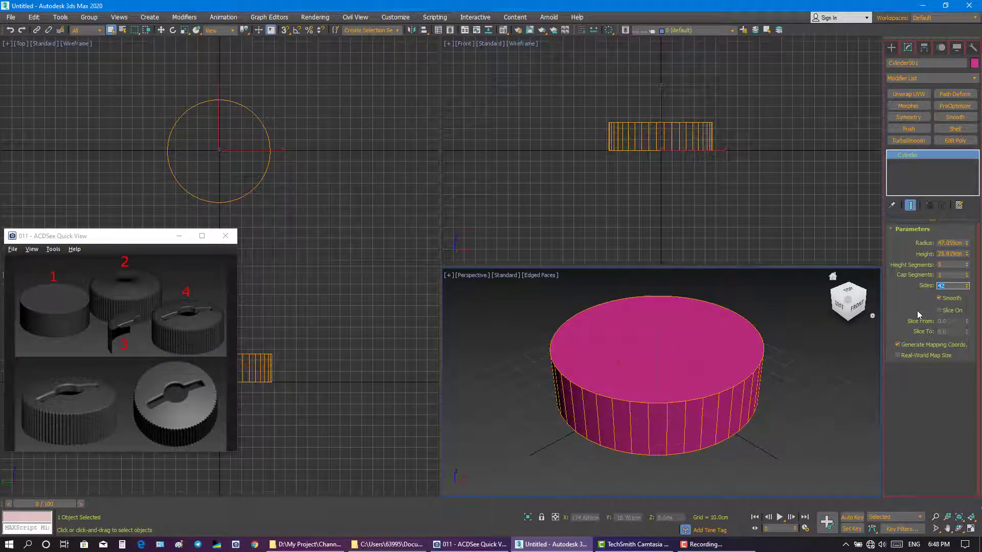
{"action": "left_click", "coordinate": [967, 274]}
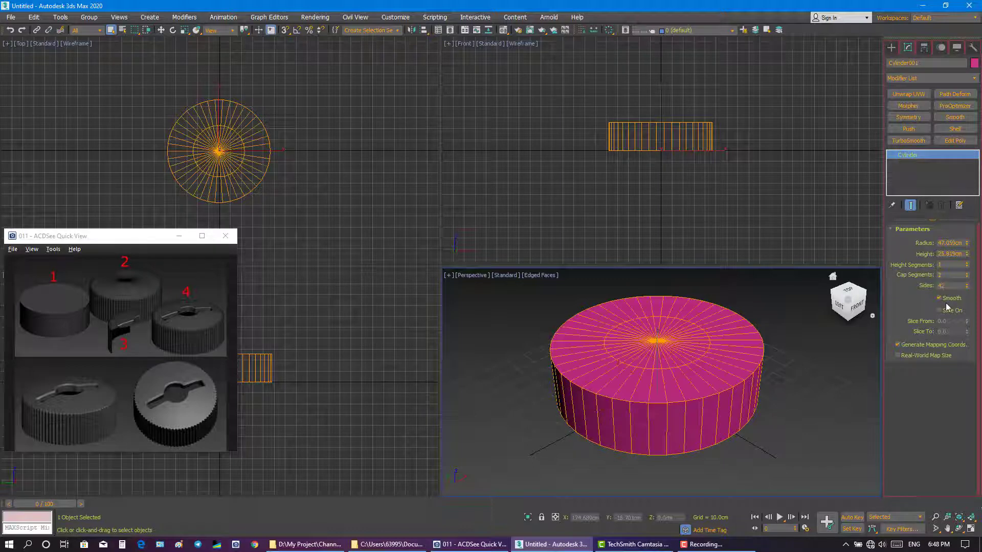
- Enlarge the numbered cap models in the reference image and set the cylinder's cap segments to 5
{"action": "left_click", "coordinate": [135, 312]}
{"action": "scroll", "coordinate": [135, 313], "scroll_direction": "up", "scroll_amount": 1}
{"action": "scroll", "coordinate": [134, 311], "scroll_direction": "down", "scroll_amount": 1}
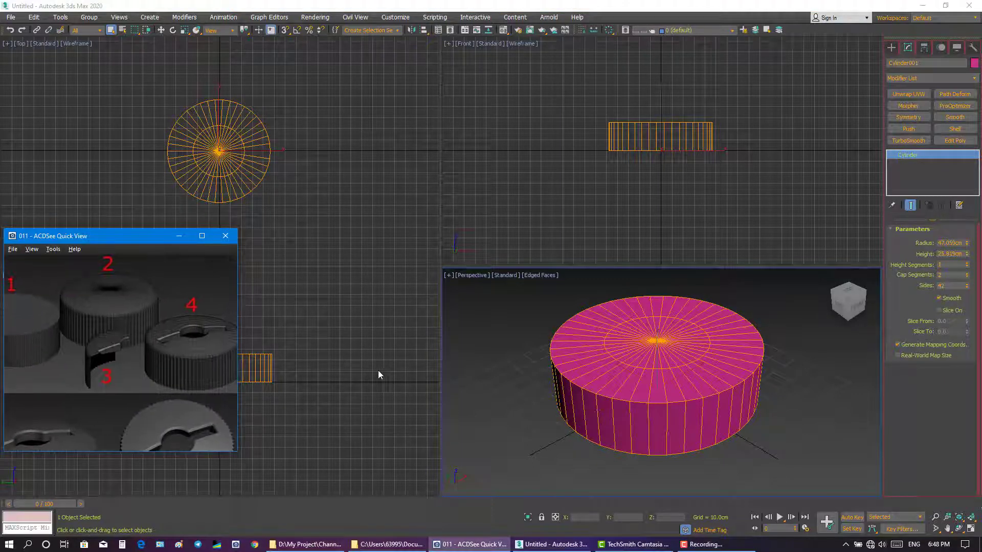
{"action": "left_click", "coordinate": [759, 335]}
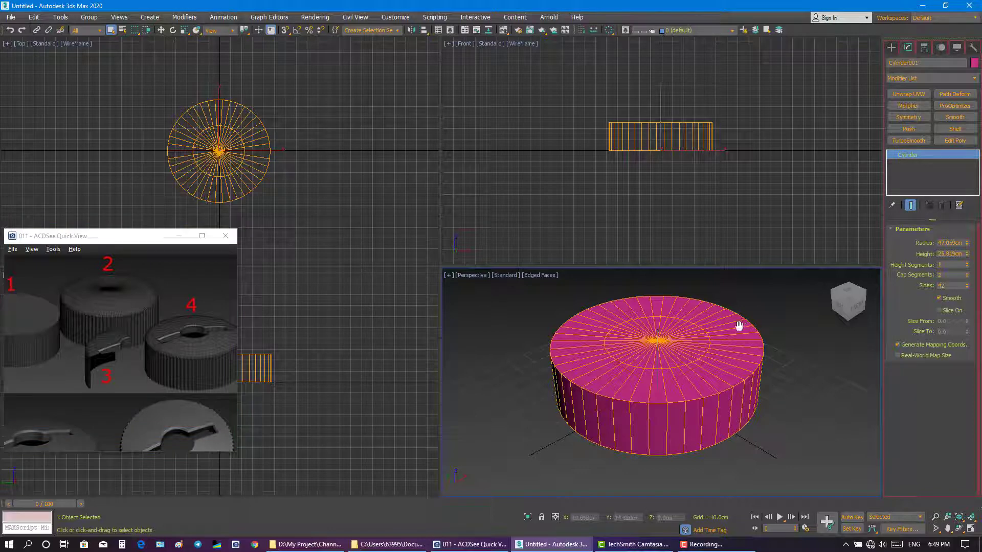
{"action": "middle_click_drag", "start_coordinate": [738, 326], "coordinate": [733, 333]}
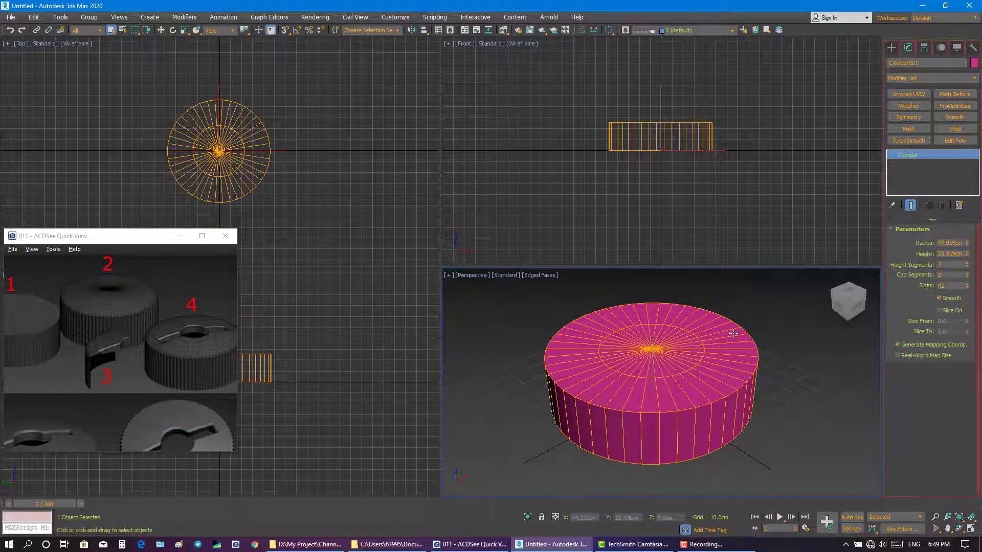
{"action": "left_click_drag", "start_coordinate": [947, 275], "coordinate": [917, 281]}
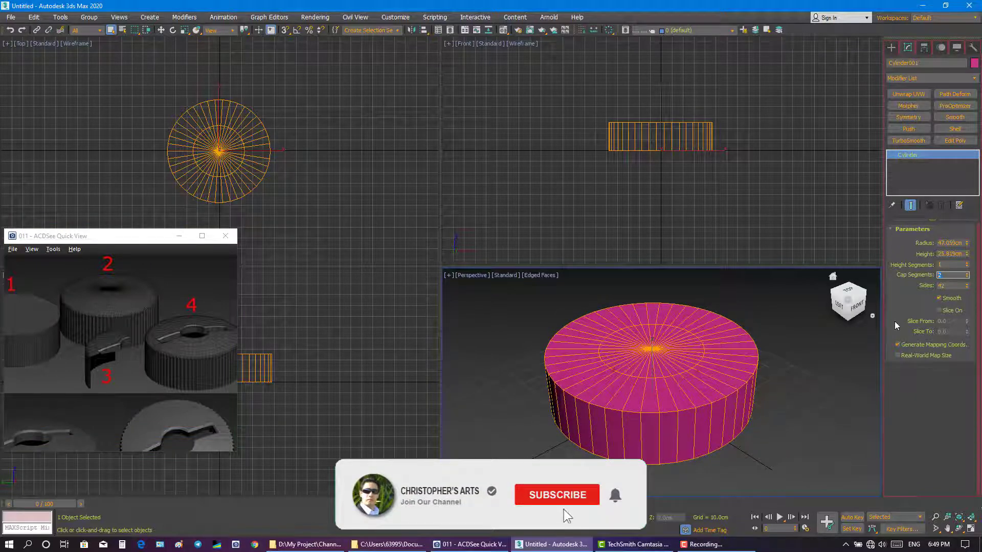
{"action": "type", "text": "5"}
{"action": "key", "text": "Return"}
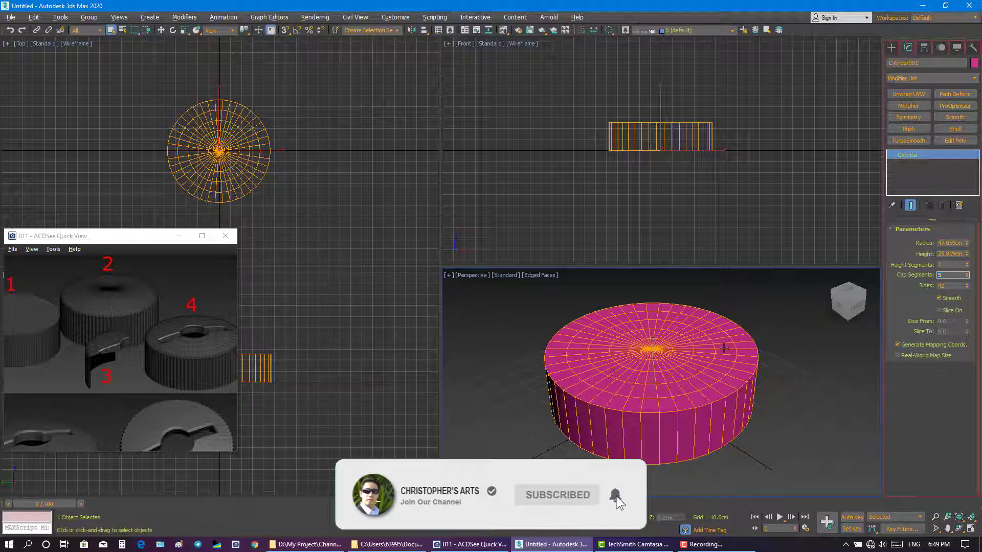
- Set the cylinder's number of sides to 84 and reselect it after checking the unselected mesh
{"action": "key", "text": "Tab"}
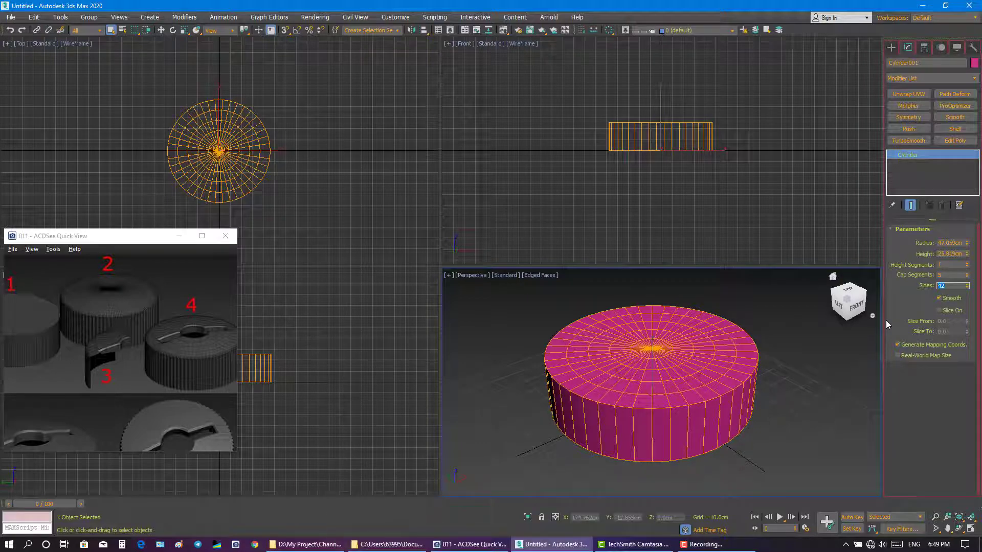
{"action": "type", "text": "84"}
{"action": "key", "text": "Return"}
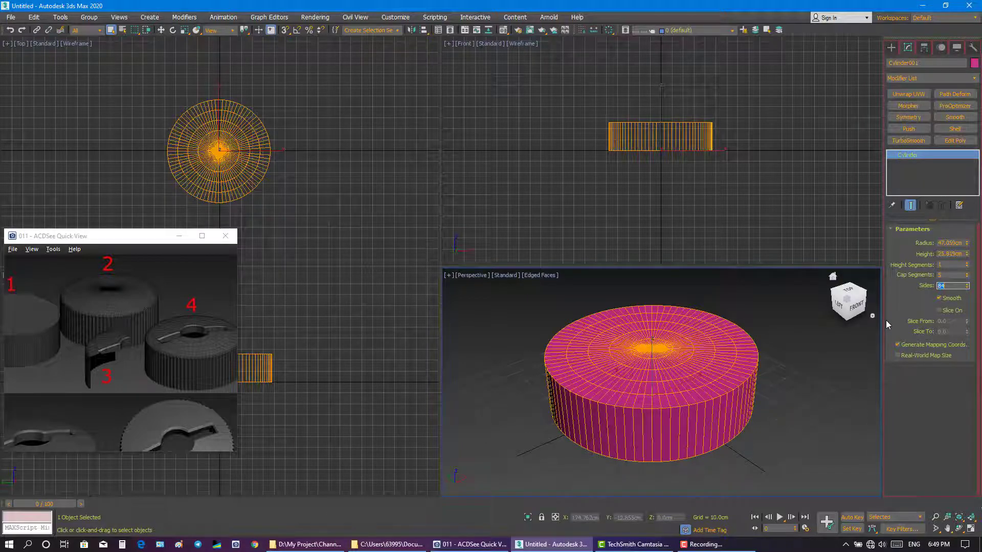
{"action": "mouse_move", "coordinate": [795, 376]}
{"action": "middle_mouse_down", "text": "alt"}
{"action": "mouse_move", "coordinate": [796, 393]}
{"action": "mouse_move", "coordinate": [788, 389]}
{"action": "middle_mouse_up", "text": "alt"}
{"action": "left_click", "coordinate": [788, 389]}
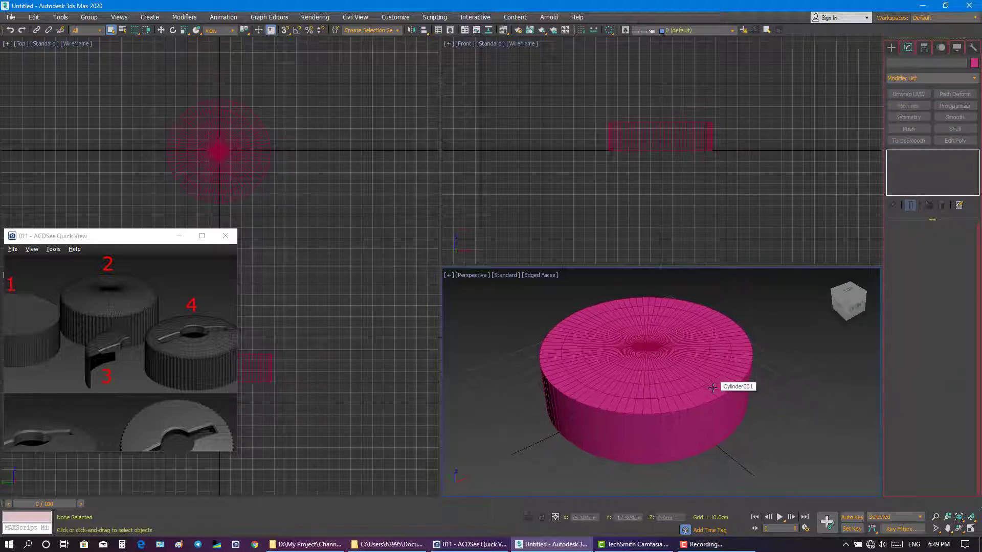
{"action": "left_click", "coordinate": [720, 388]}
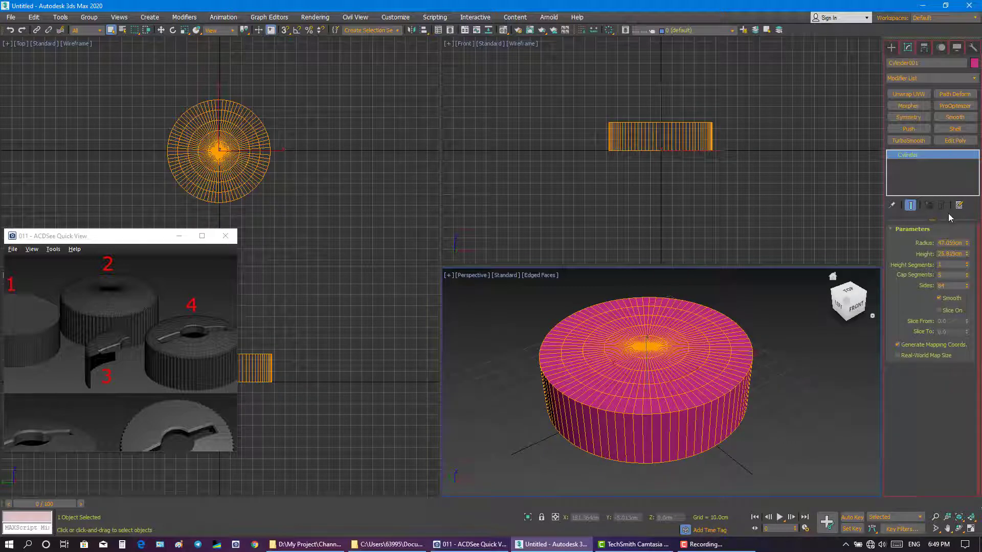
- Set the cylinder's height to 25 cm and its radius to 50 cm
{"action": "double_click", "coordinate": [947, 254]}
{"action": "type", "text": "25"}
{"action": "key", "text": "Return"}
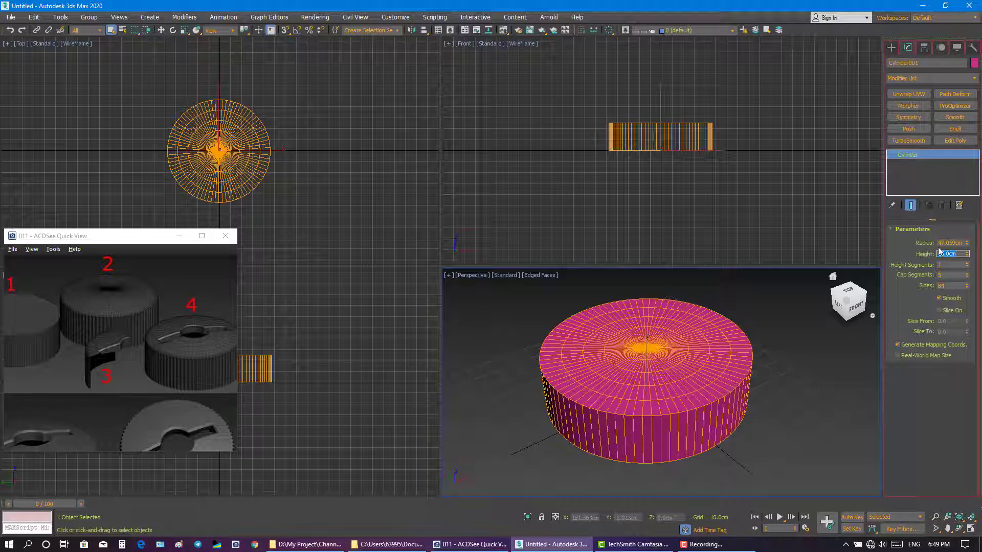
{"action": "double_click", "coordinate": [949, 243]}
{"action": "type", "text": "50"}
{"action": "key", "text": "Return"}
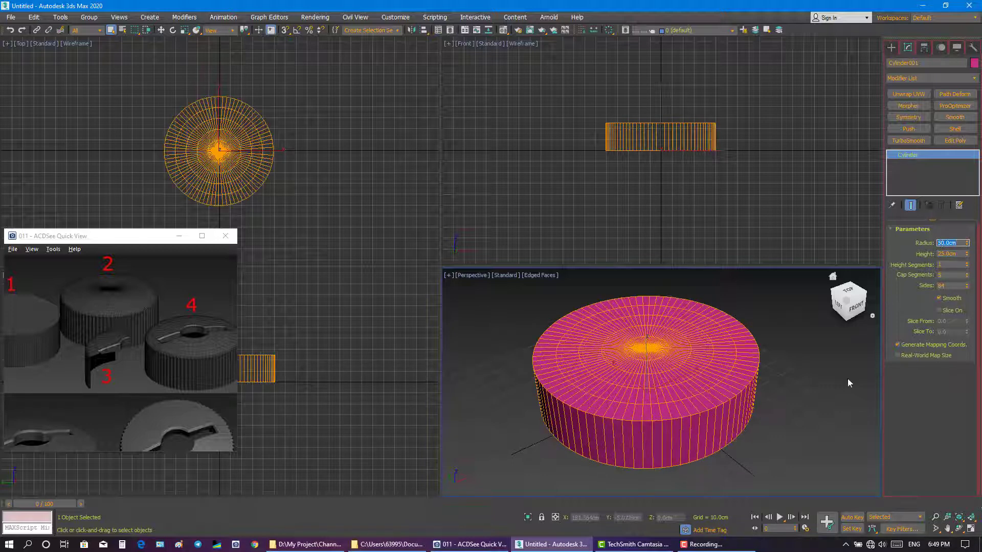
- Add an Edit Poly modifier to the cylinder and select all polygons of its side wall
{"action": "left_click", "coordinate": [971, 518]}
{"action": "left_click", "coordinate": [954, 141]}
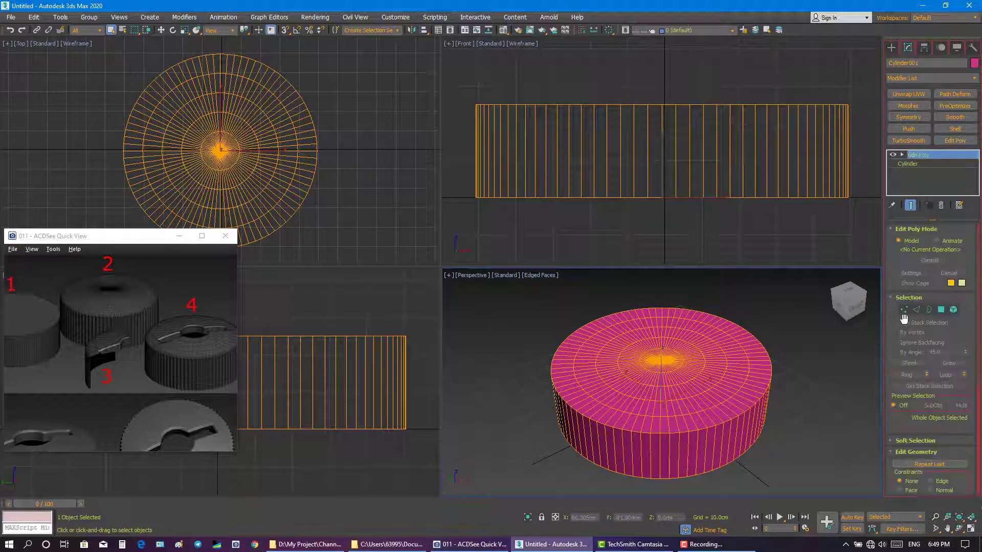
{"action": "left_click", "coordinate": [915, 229]}
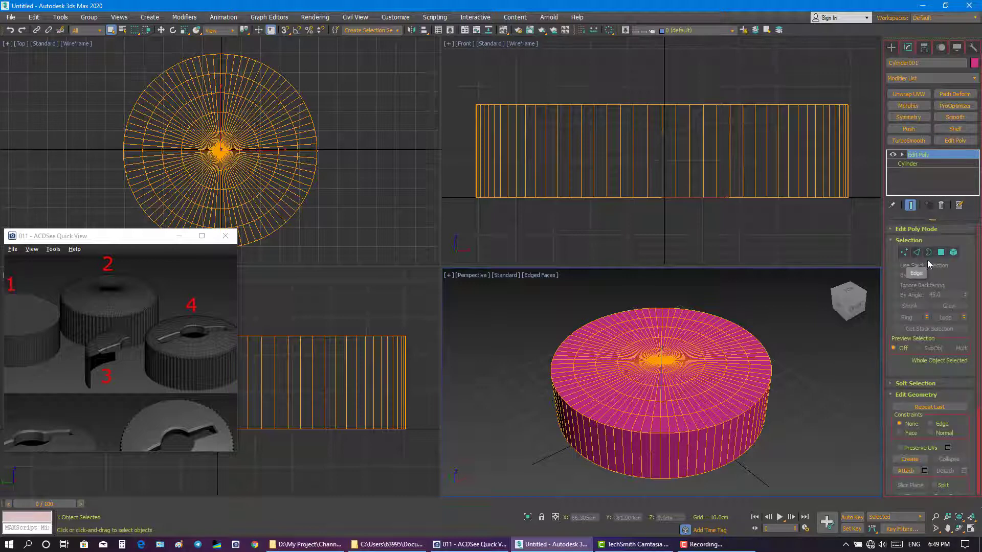
{"action": "left_click", "coordinate": [916, 252]}
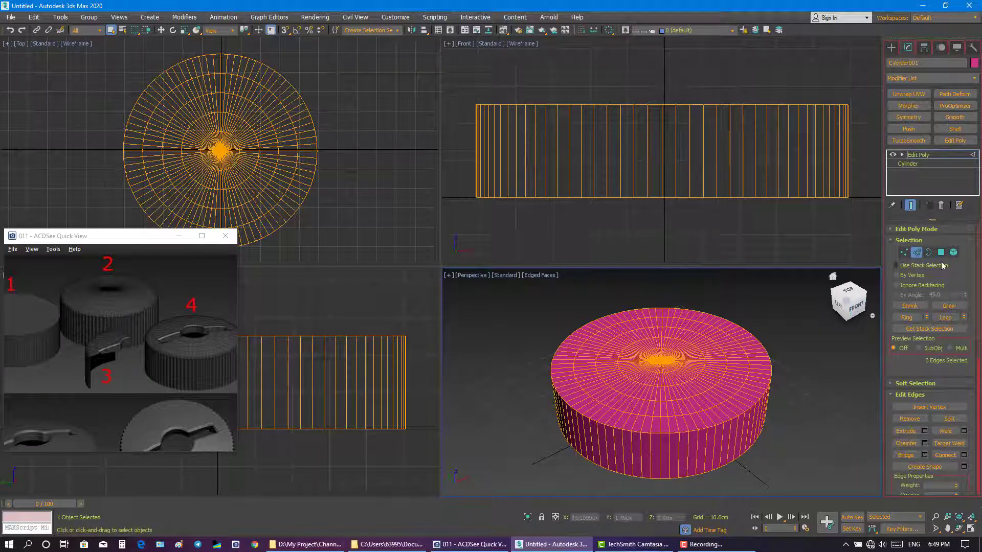
{"action": "key", "text": "4"}
{"action": "left_click_drag", "start_coordinate": [462, 159], "coordinate": [858, 174]}
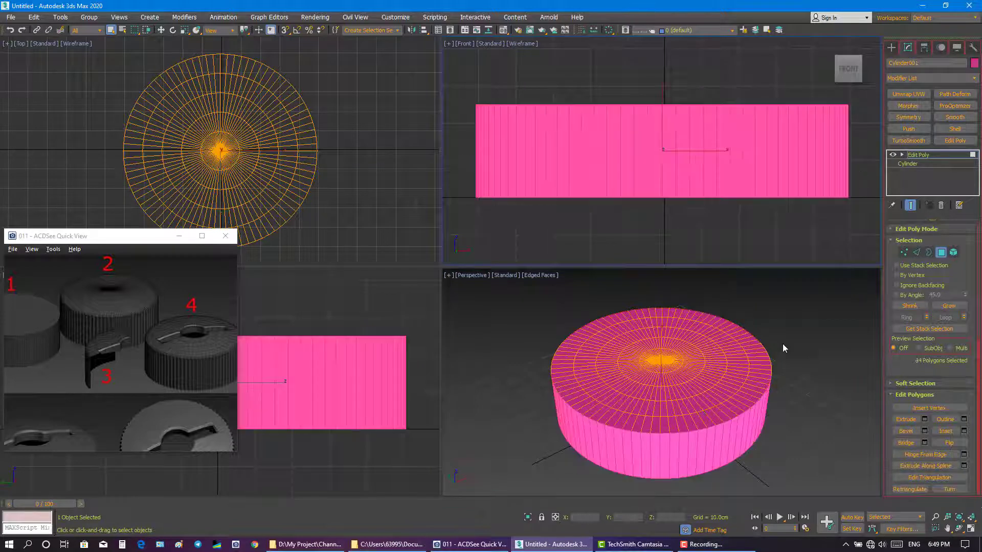
- Start a bevel on the selected side polygons with a height of about 1.35 cm, applied to each polygon individually
{"action": "middle_click_drag", "start_coordinate": [778, 347], "coordinate": [691, 348], "text": "alt"}
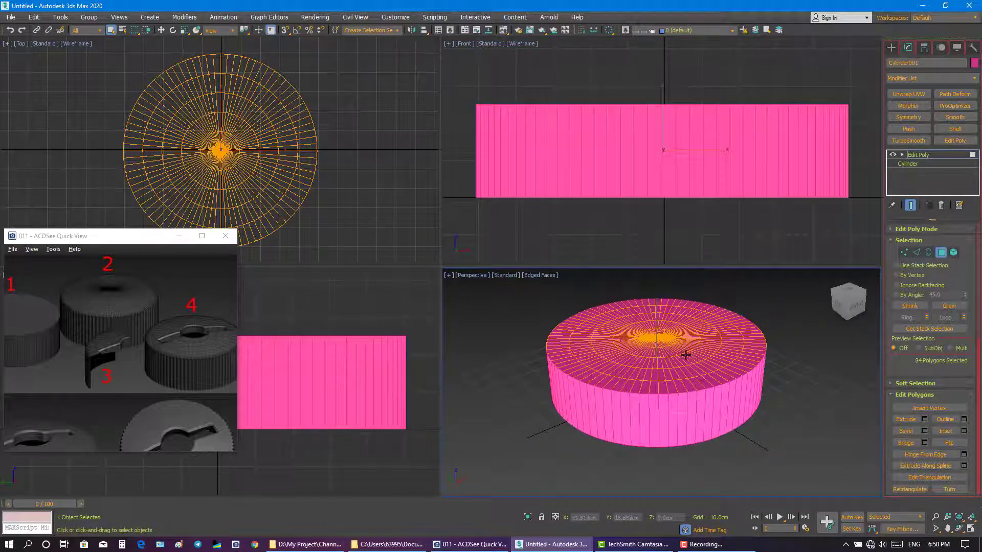
{"action": "key", "text": "alt+w"}
{"action": "right_click", "coordinate": [616, 346]}
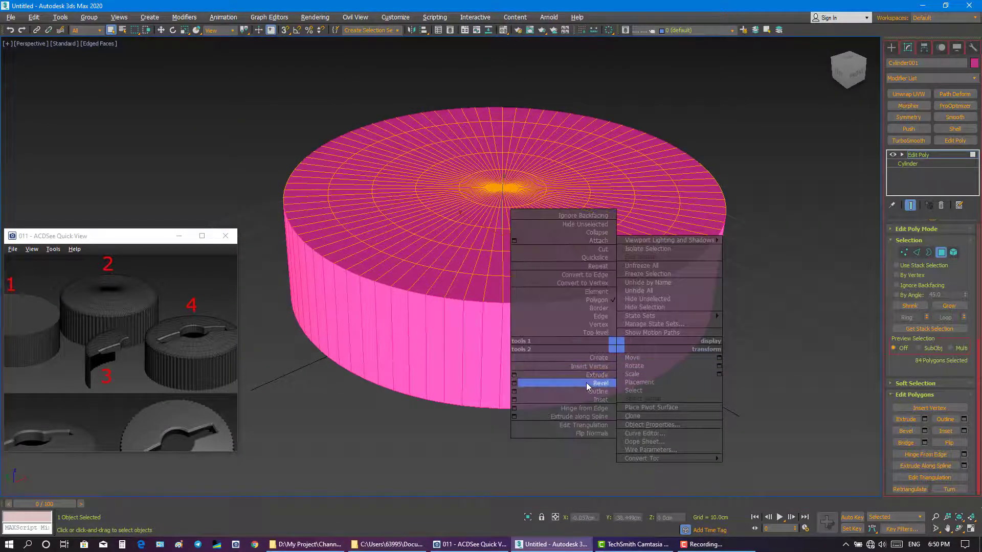
{"action": "left_click", "coordinate": [513, 383]}
{"action": "left_click_drag", "start_coordinate": [448, 259], "coordinate": [798, 187]}
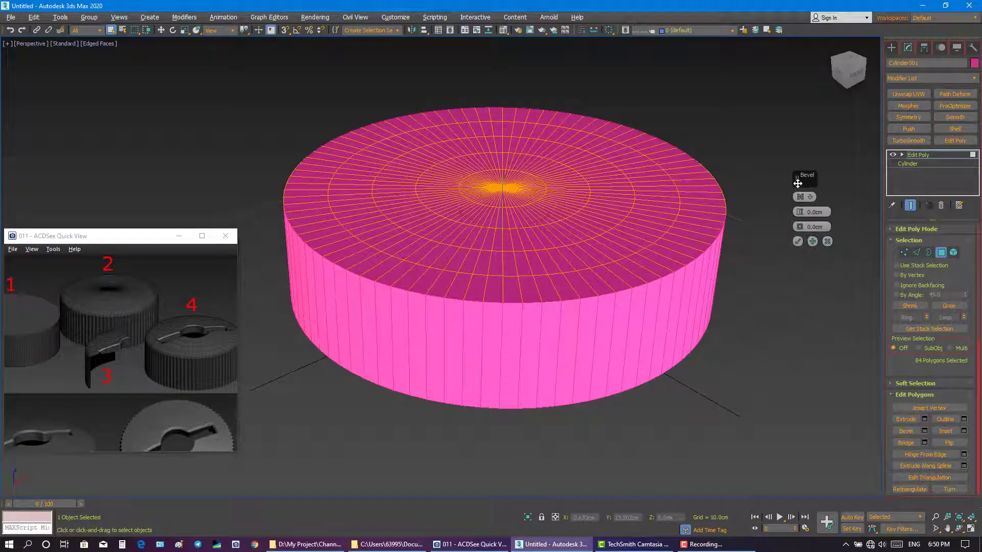
{"action": "middle_click_drag", "start_coordinate": [685, 230], "coordinate": [742, 244], "text": "alt"}
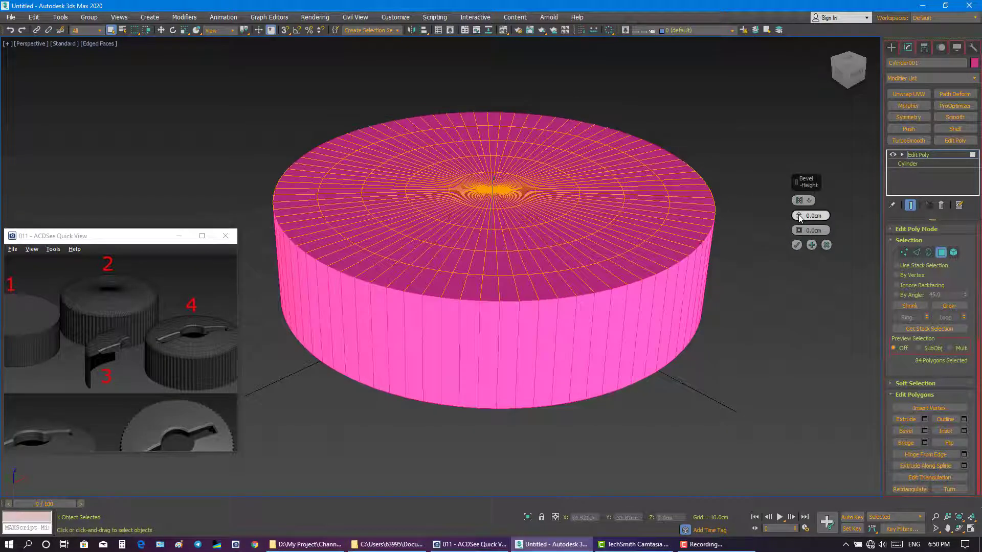
{"action": "left_click_drag", "start_coordinate": [798, 216], "coordinate": [800, 237]}
{"action": "left_click", "coordinate": [808, 200]}
{"action": "left_click", "coordinate": [825, 235]}
- Set the bevel's outline to -1 cm and its height to 2 cm
{"action": "double_click", "coordinate": [817, 232]}
{"action": "type", "text": "-1"}
{"action": "key", "text": "Return"}
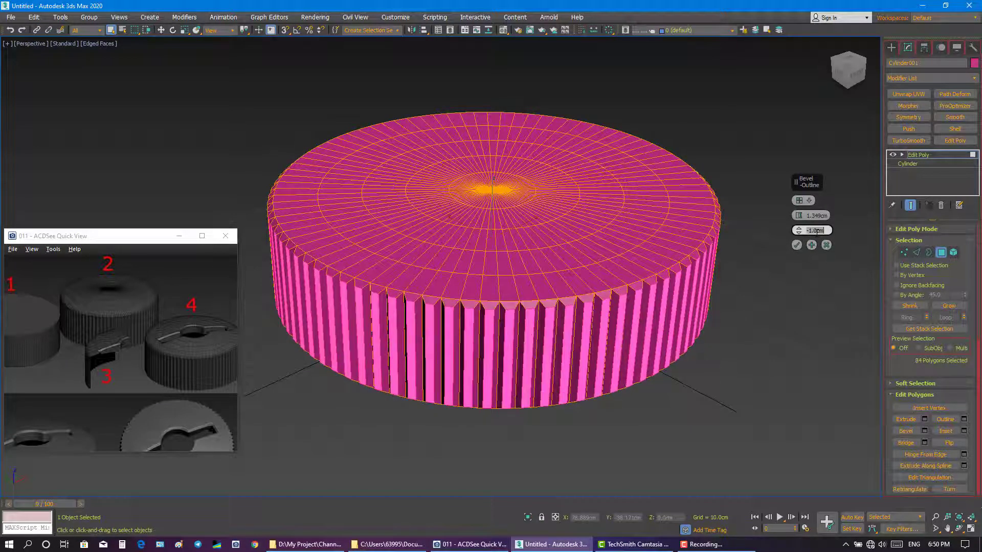
{"action": "double_click", "coordinate": [817, 215]}
{"action": "type", "text": "2"}
{"action": "key", "text": "Return"}
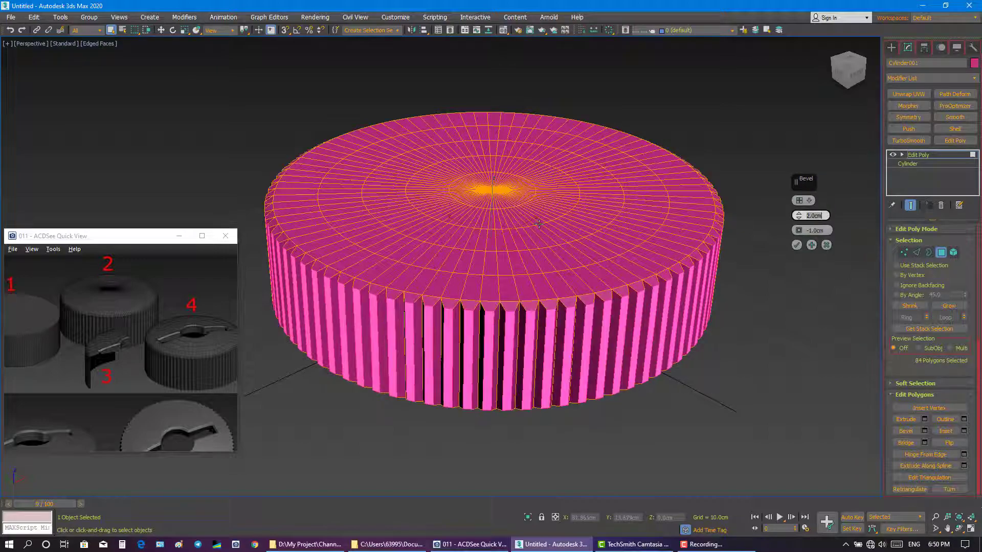
- Set the bevel's height to 3 cm and its outline to -1.5 cm
{"action": "middle_click_drag", "start_coordinate": [537, 236], "coordinate": [614, 268], "text": "alt"}
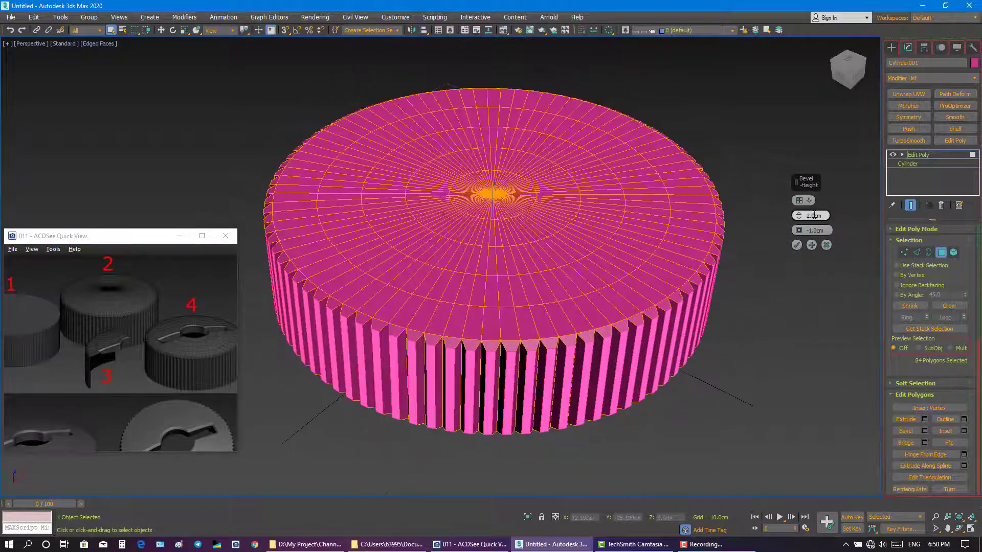
{"action": "type", "text": "3"}
{"action": "key", "text": "Return"}
{"action": "double_click", "coordinate": [820, 230]}
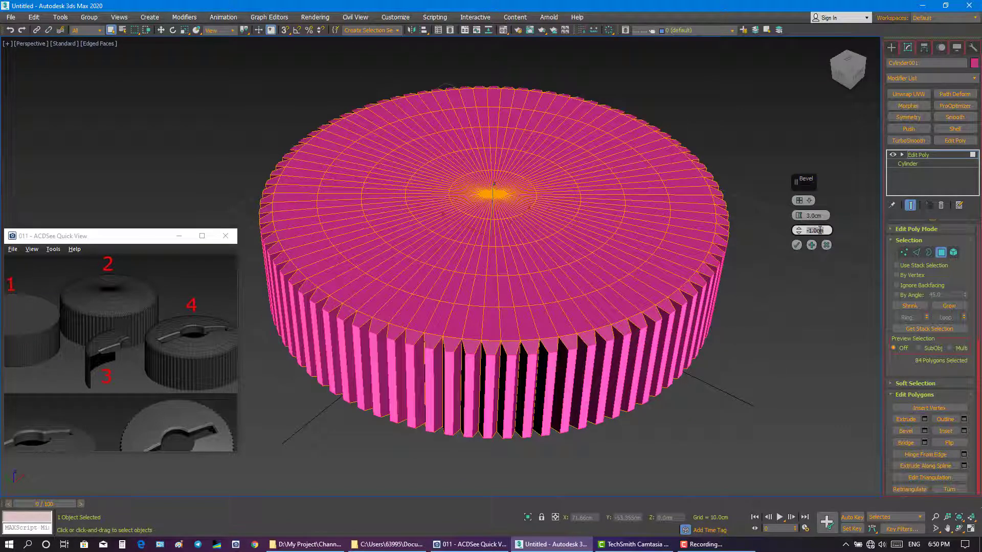
{"action": "type", "text": "-1.5"}
{"action": "key", "text": "Return"}
- Set the bevel's outline to -1.25 cm and apply the bevel to the side ridges
{"action": "middle_click_drag", "start_coordinate": [609, 219], "coordinate": [588, 194]}
{"action": "double_click", "coordinate": [822, 230]}
{"action": "type", "text": "-"}
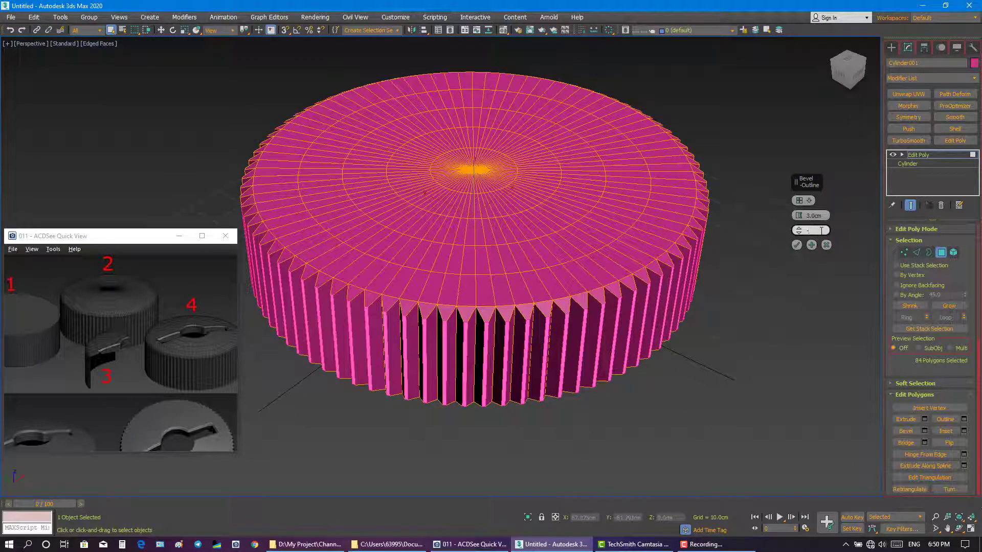
{"action": "type", "text": "1.25"}
{"action": "key", "text": "Return"}
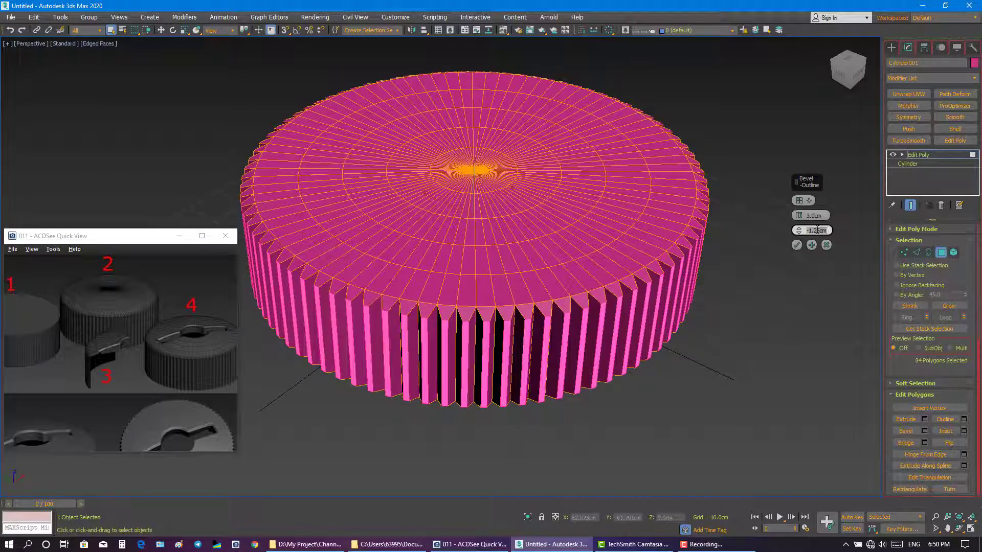
{"action": "left_click", "coordinate": [796, 246]}
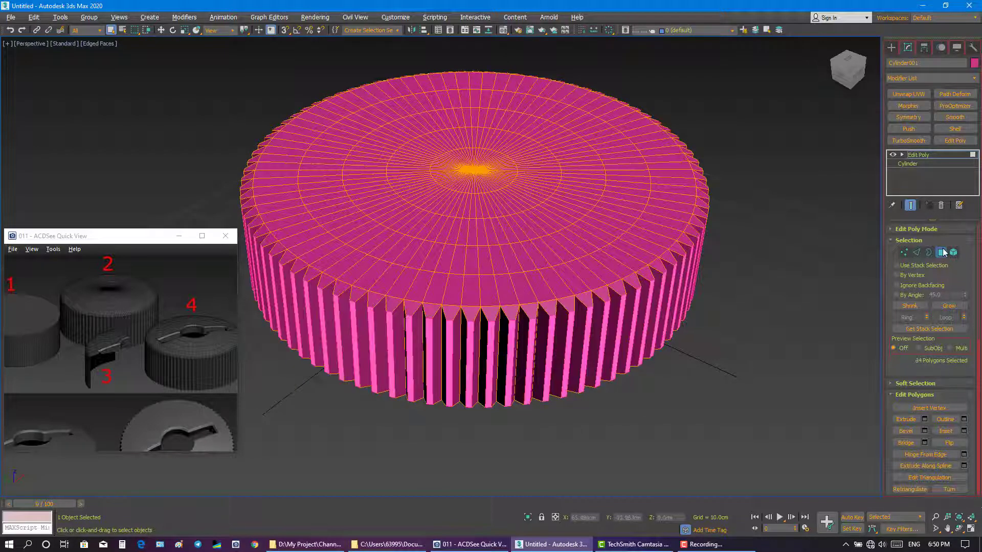
- Add a second Edit Poly modifier to the ridged cylinder, deselect it and minimize the reference image
{"action": "left_click", "coordinate": [920, 155]}
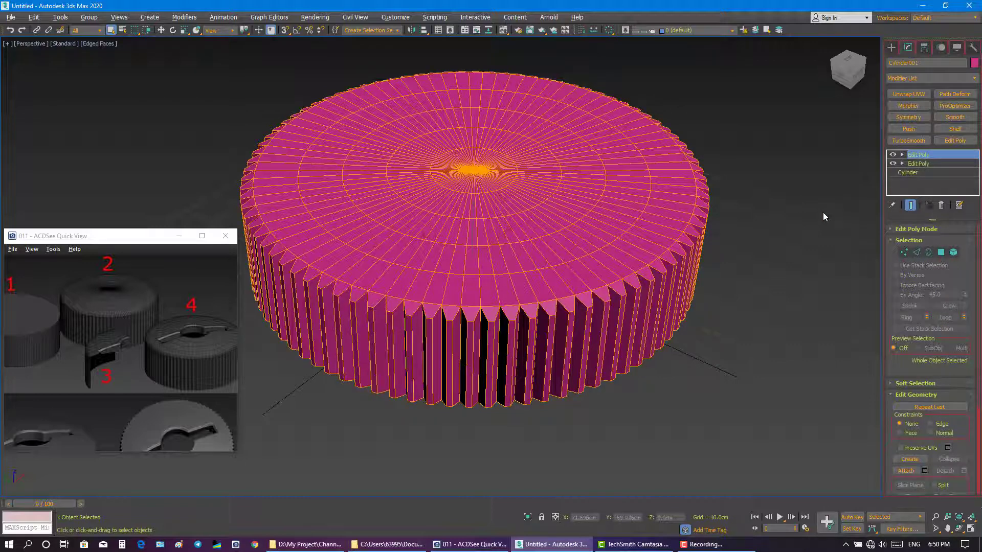
{"action": "left_click", "coordinate": [823, 212]}
{"action": "left_click", "coordinate": [178, 236]}
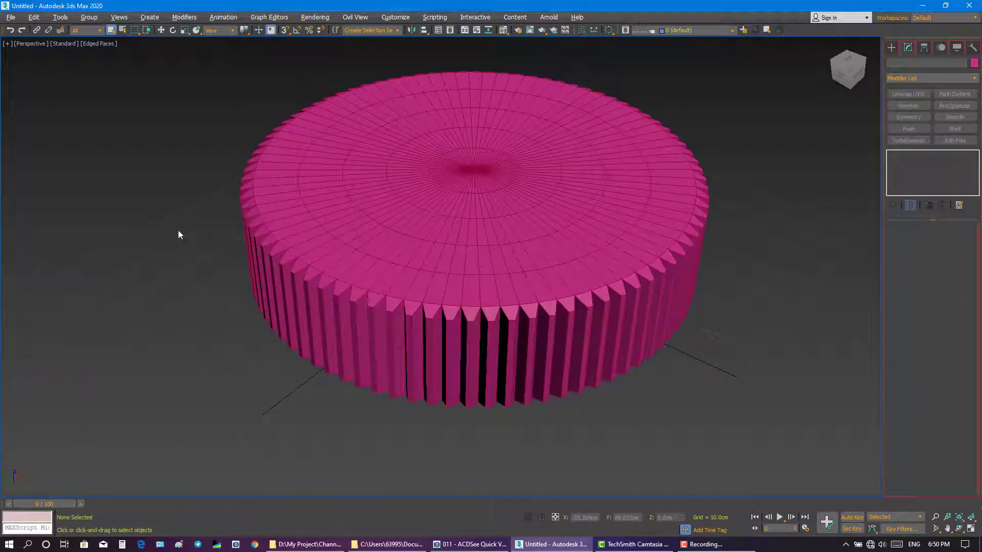
- Save the scene under the new file name Z_Kitbash_023 in the scenes folder
{"action": "left_click", "coordinate": [11, 17]}
{"action": "left_click", "coordinate": [32, 108]}
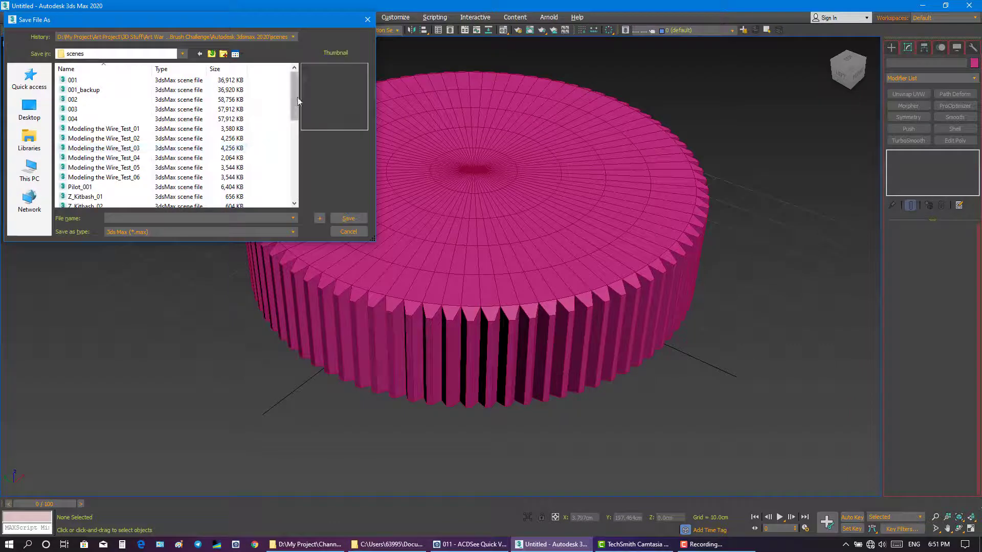
{"action": "scroll", "coordinate": [232, 199], "scroll_direction": "down", "scroll_amount": 10}
{"action": "left_click", "coordinate": [232, 200]}
{"action": "left_click", "coordinate": [269, 218]}
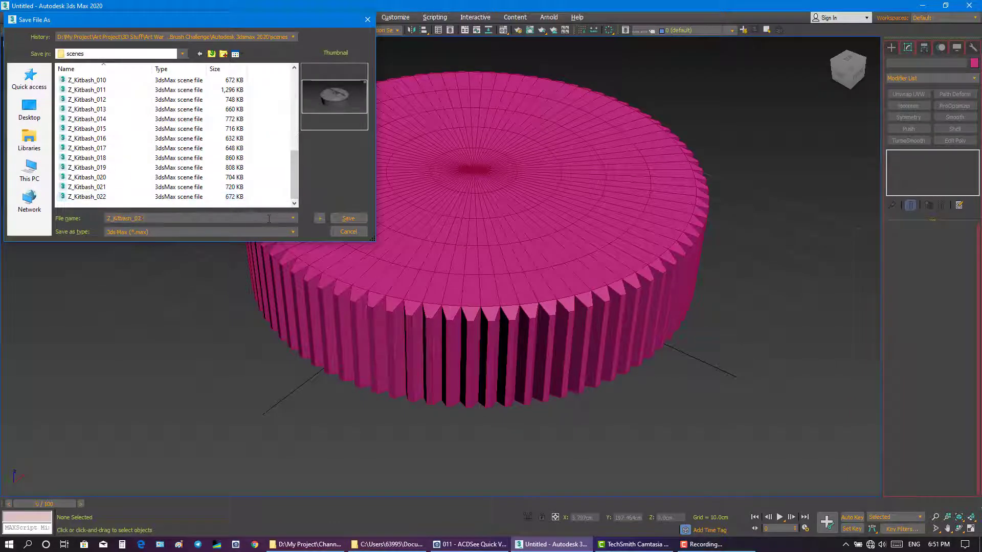
{"action": "key", "text": "BackSpace"}
{"action": "type", "text": "3"}
{"action": "key", "text": "Return"}
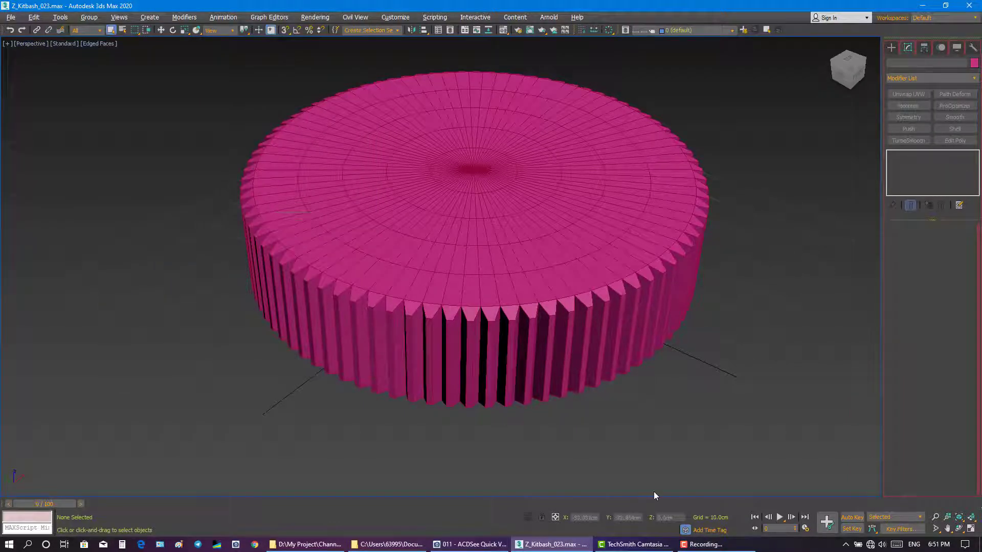
- Bring back the reference image and select the ridged cylinder for polygon-level editing
{"action": "left_click", "coordinate": [468, 544]}
{"action": "left_click", "coordinate": [521, 250]}
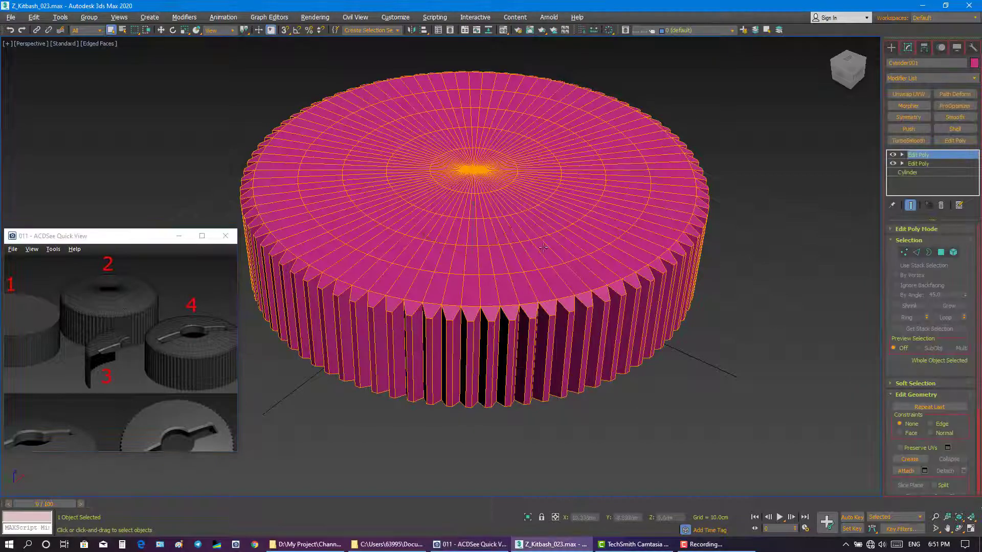
{"action": "left_click", "coordinate": [939, 252]}
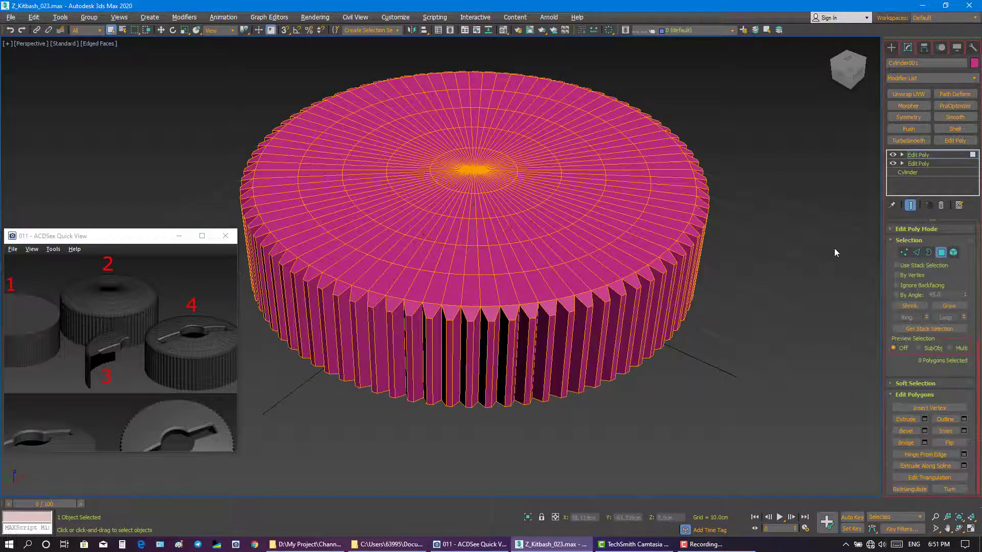
- Delete the bottom cap polygons of the ridged cylinder, keeping the sides and top
{"action": "scroll", "coordinate": [831, 253], "scroll_direction": "down", "scroll_amount": 3}
{"action": "middle_click_drag", "start_coordinate": [830, 256], "coordinate": [802, 195], "text": "alt"}
{"action": "middle_click_drag", "start_coordinate": [629, 253], "coordinate": [659, 262], "text": "alt"}
{"action": "left_click_drag", "start_coordinate": [457, 235], "coordinate": [772, 308]}
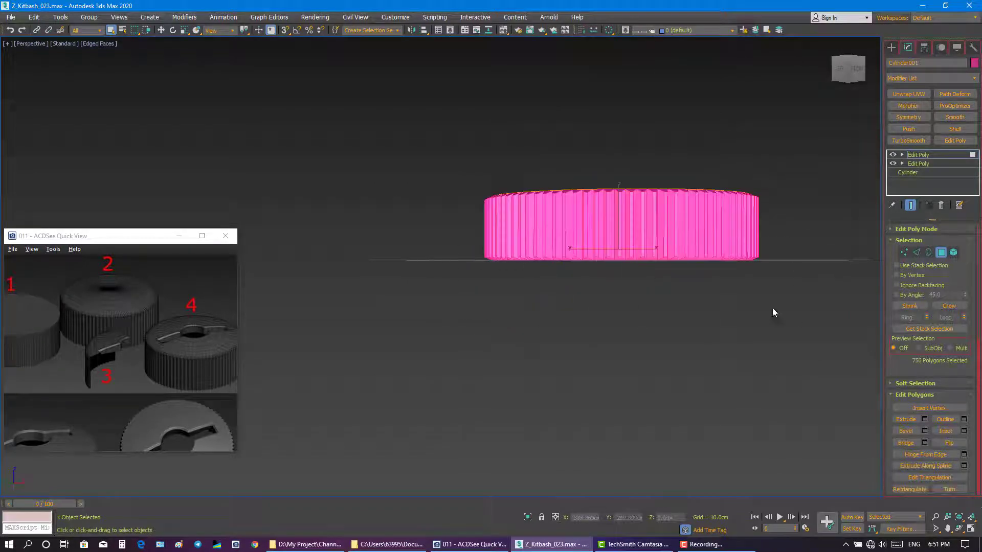
{"action": "left_click_drag", "start_coordinate": [452, 151], "coordinate": [782, 217], "text": "alt"}
{"action": "middle_click_drag", "start_coordinate": [725, 276], "coordinate": [610, 238], "text": "alt"}
{"action": "left_click", "coordinate": [692, 219]}
{"action": "scroll", "coordinate": [607, 239], "scroll_direction": "down", "scroll_amount": 2}
{"action": "scroll", "coordinate": [606, 239], "scroll_direction": "up", "scroll_amount": 3}
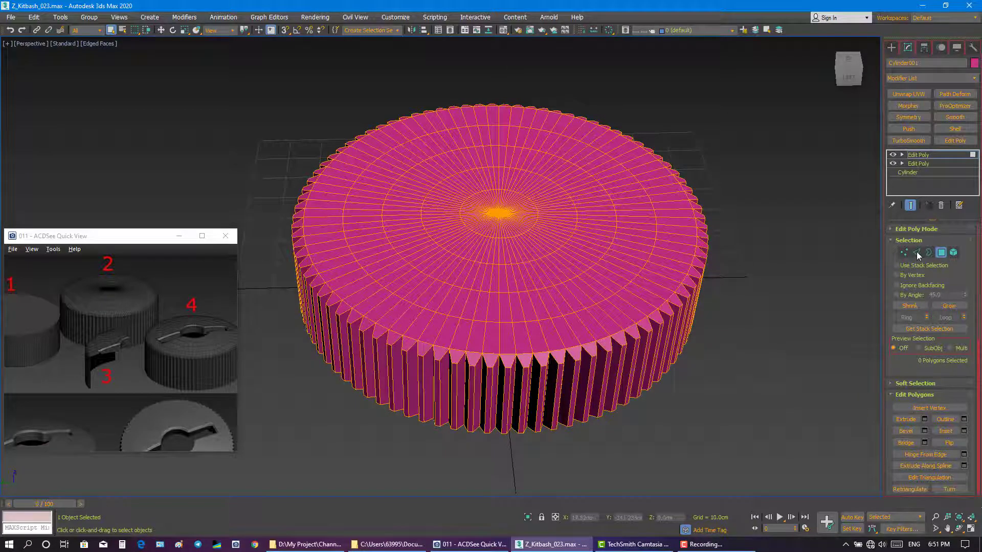
- Select the innermost ring of polygons at the centre of the cylinder's top face, using the top view
{"action": "key", "text": "alt+w"}
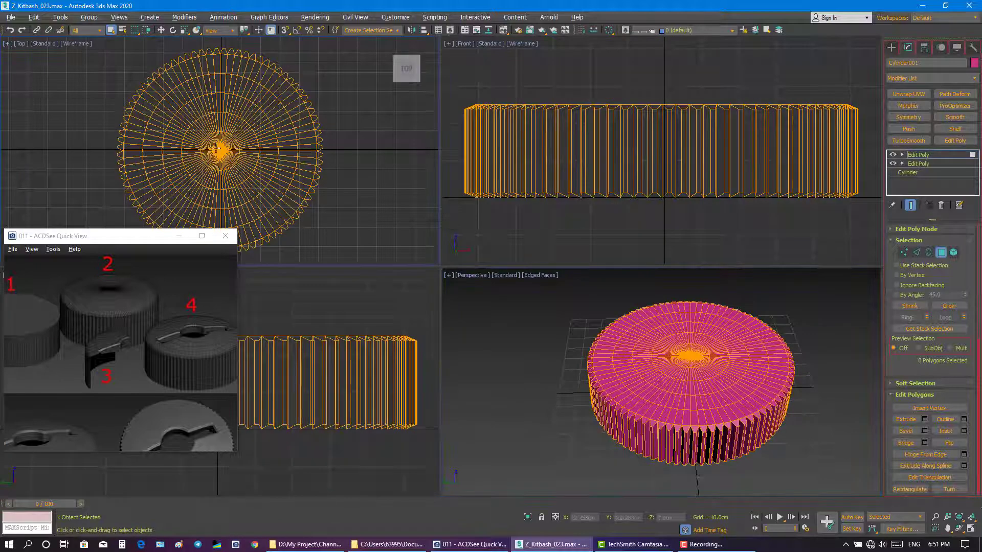
{"action": "left_click_drag", "start_coordinate": [215, 148], "coordinate": [229, 163]}
{"action": "key", "text": "alt+w"}
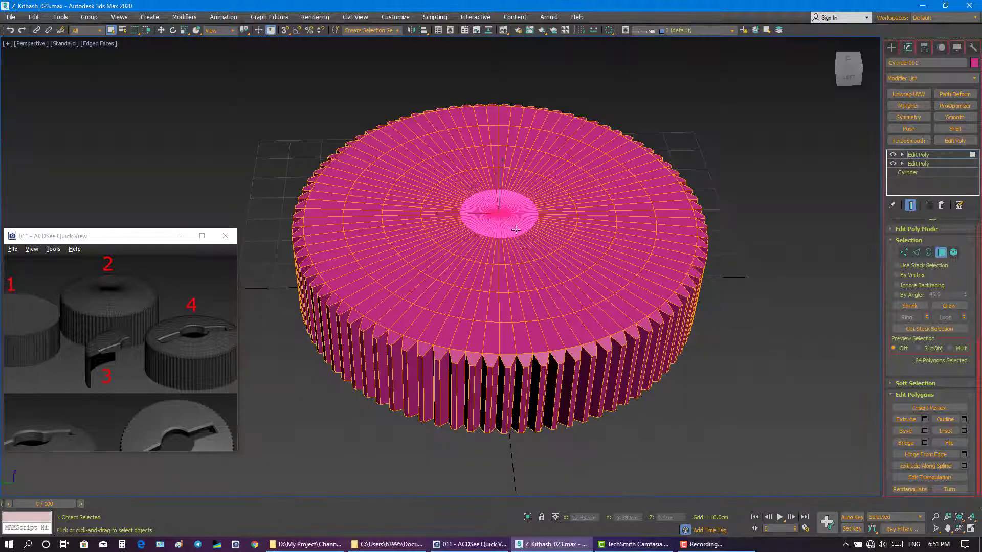
- Try mint, turquoise and light blue as the cylinder's object colour
{"action": "left_click", "coordinate": [974, 63]}
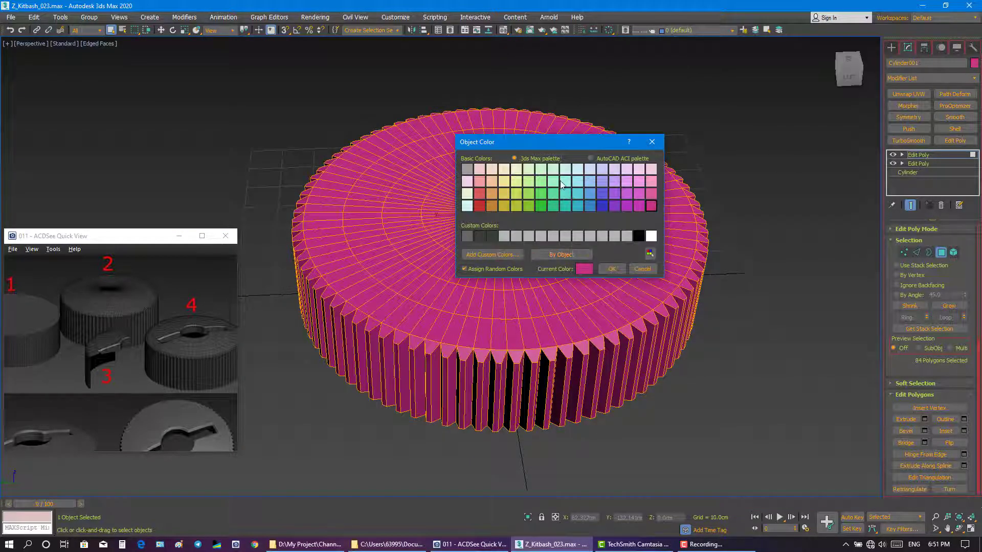
{"action": "left_click", "coordinate": [564, 182]}
{"action": "left_click", "coordinate": [611, 269]}
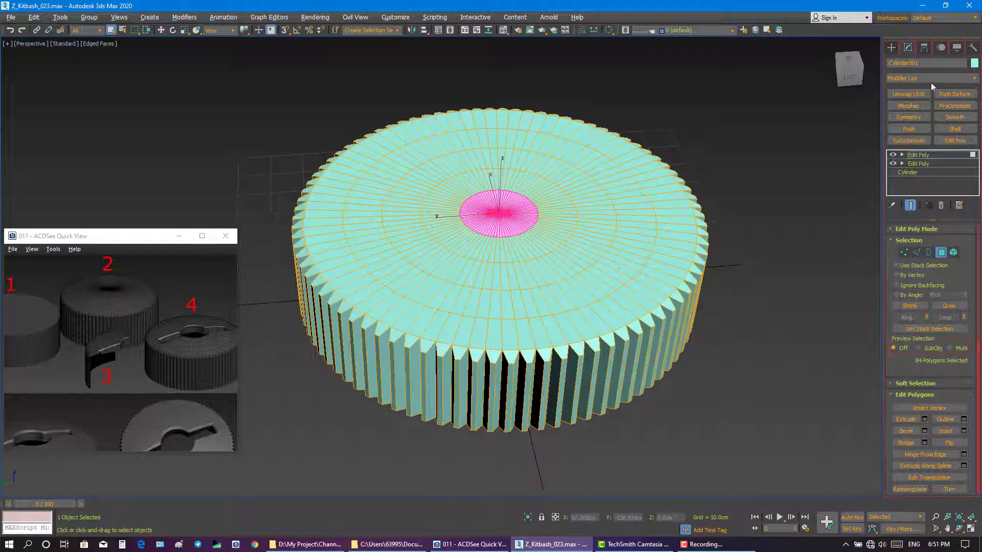
{"action": "left_click", "coordinate": [974, 63]}
{"action": "left_click", "coordinate": [592, 208]}
{"action": "left_click", "coordinate": [612, 269]}
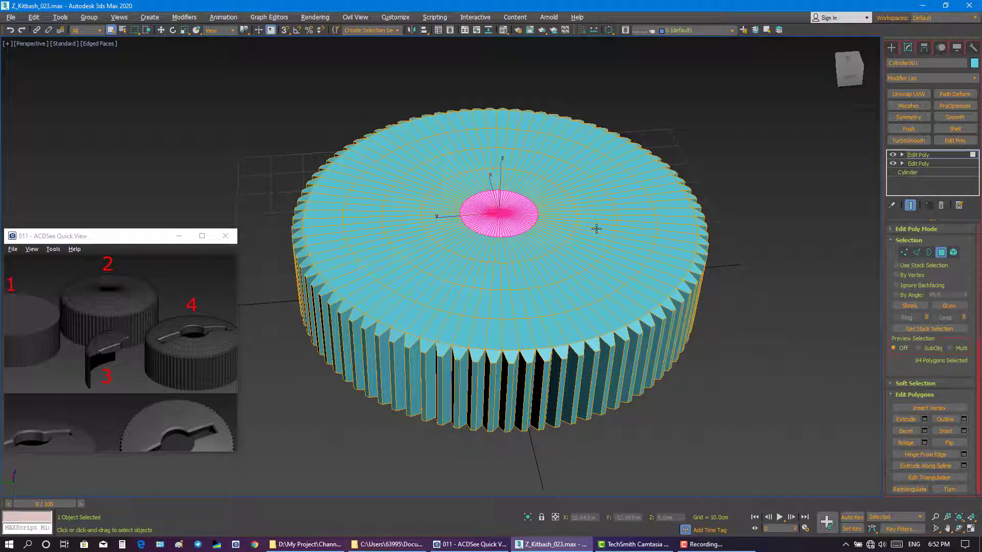
{"action": "left_click", "coordinate": [974, 62]}
{"action": "left_click", "coordinate": [588, 182]}
{"action": "left_click", "coordinate": [610, 268]}
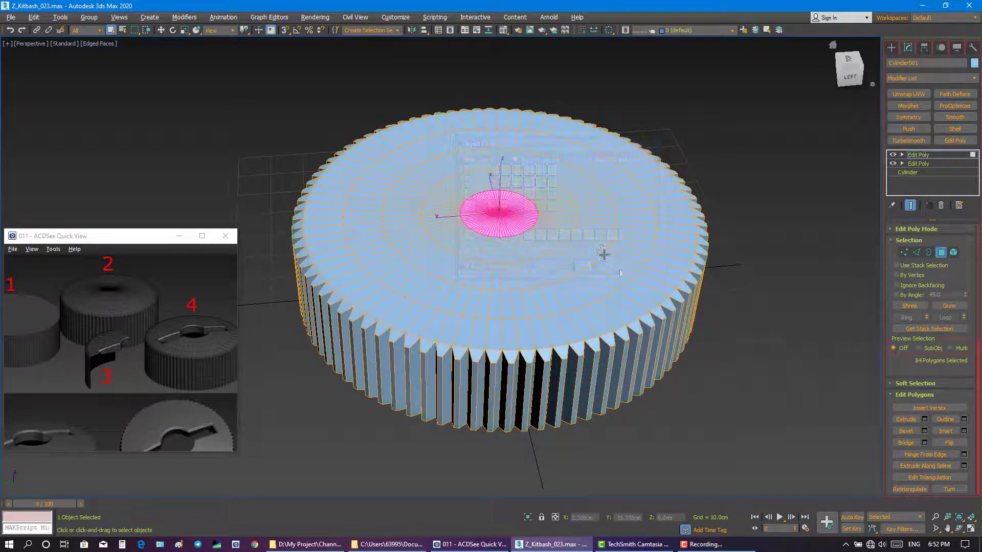
{"action": "middle_click_drag", "start_coordinate": [603, 255], "coordinate": [584, 248], "text": "alt"}
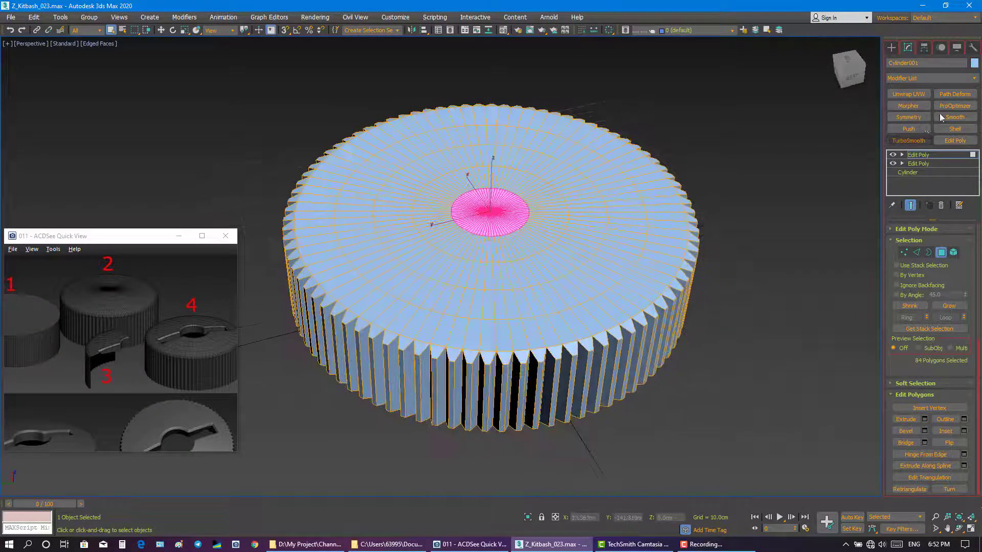
- Try purple and lavender as the cylinder's object colour
{"action": "left_click", "coordinate": [974, 62]}
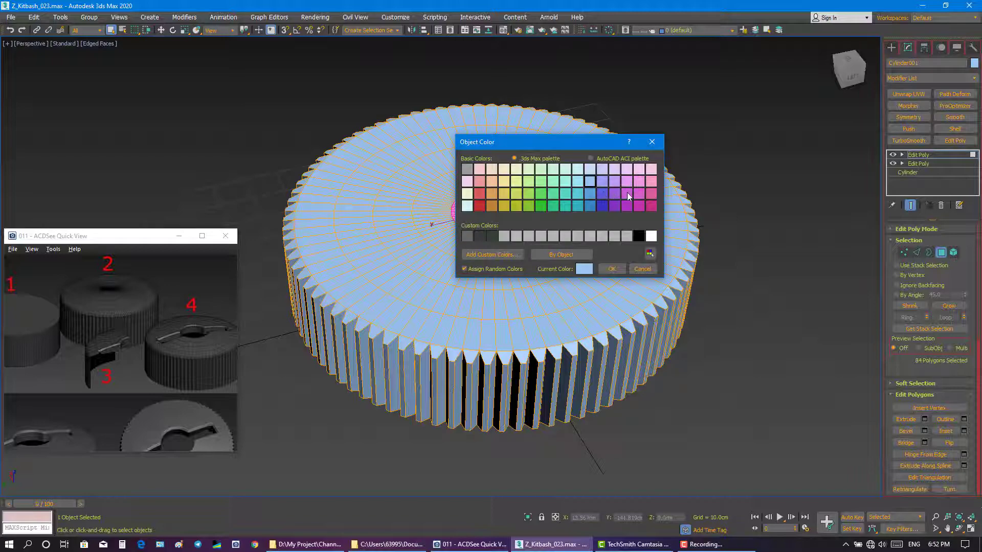
{"action": "left_click", "coordinate": [626, 194]}
{"action": "left_click", "coordinate": [612, 268]}
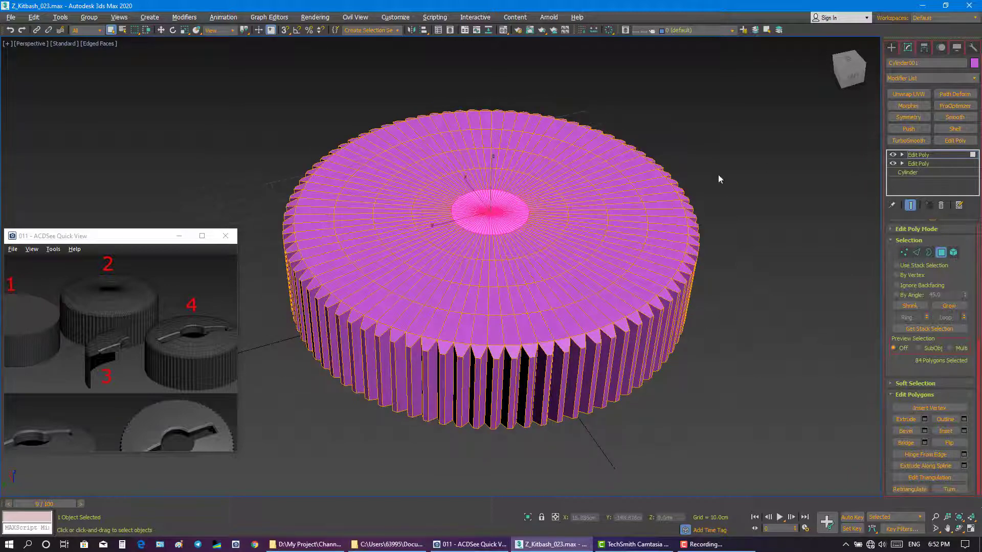
{"action": "left_click", "coordinate": [619, 181]}
{"action": "left_click", "coordinate": [616, 268]}
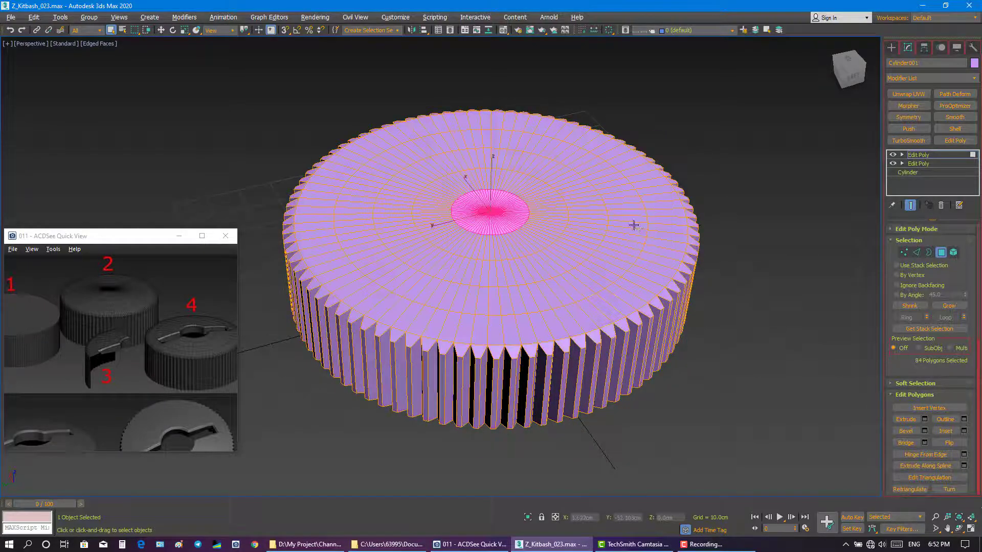
- Set the cylinder's object colour to light green from the 3ds Max palette
{"action": "left_click", "coordinate": [974, 62]}
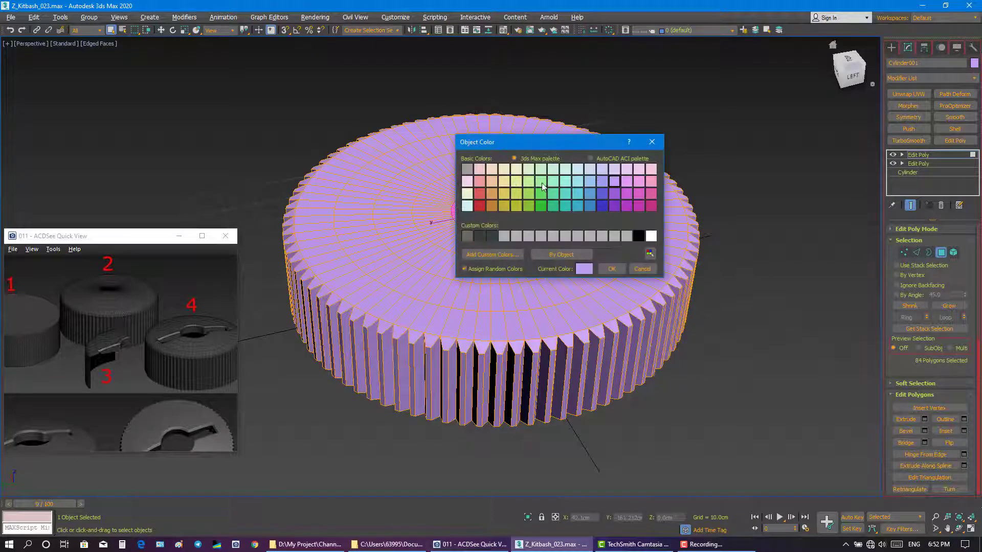
{"action": "left_click", "coordinate": [541, 182]}
{"action": "left_click", "coordinate": [612, 268]}
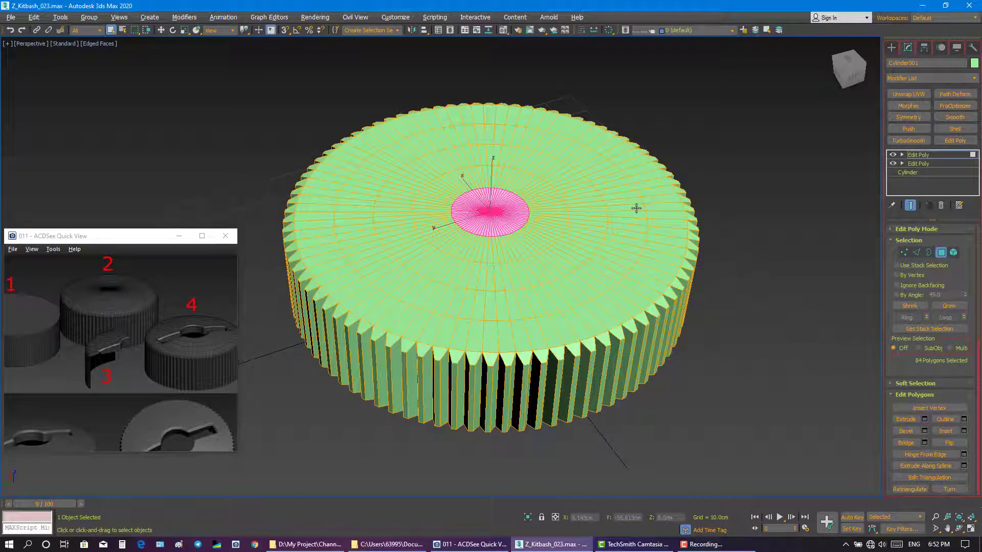
- Grow the central polygon selection on the top face outward by one ring
{"action": "left_click", "coordinate": [942, 306]}
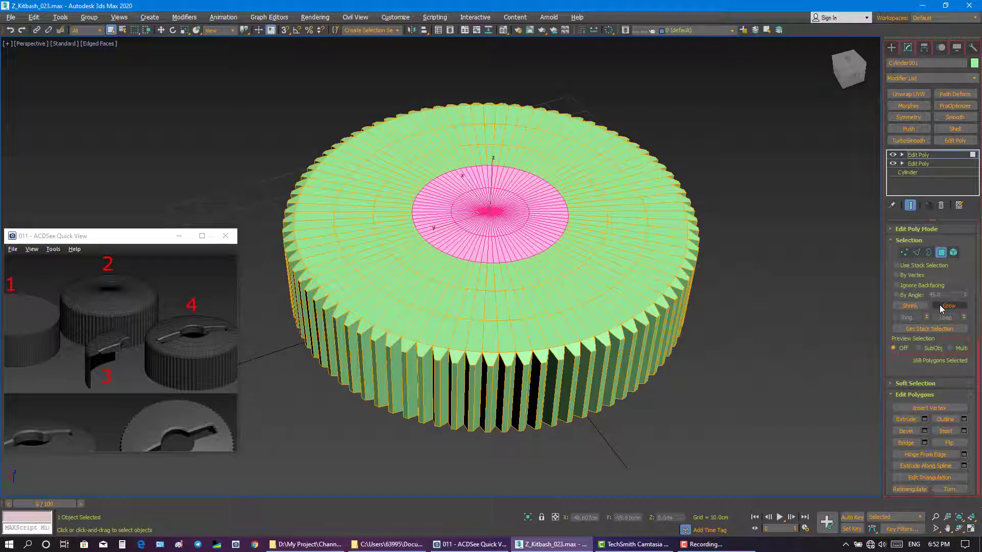
{"action": "mouse_move", "coordinate": [780, 247]}
{"action": "middle_mouse_down", "text": "alt"}
{"action": "mouse_move", "coordinate": [778, 257]}
{"action": "mouse_move", "coordinate": [767, 251]}
{"action": "middle_mouse_up", "text": "alt"}
{"action": "scroll", "coordinate": [761, 252], "scroll_direction": "up", "scroll_amount": 1}
{"action": "scroll", "coordinate": [761, 250], "scroll_direction": "down", "scroll_amount": 3}
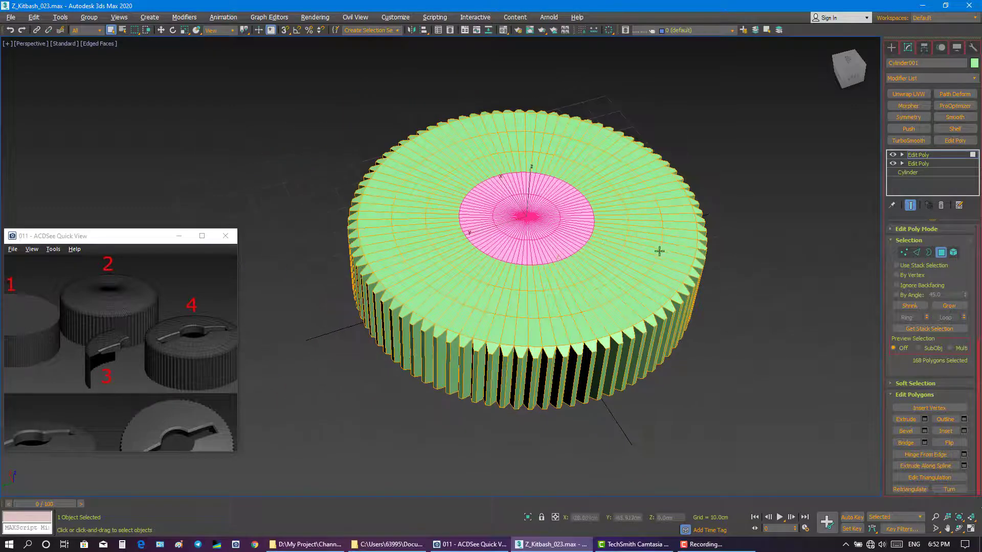
- Scale the selected central polygons down slightly and delete them to open a round hole in the top
{"action": "key", "text": "r"}
{"action": "middle_click_drag", "start_coordinate": [542, 224], "coordinate": [543, 220], "text": "alt"}
{"action": "left_click_drag", "start_coordinate": [522, 219], "coordinate": [522, 225]}
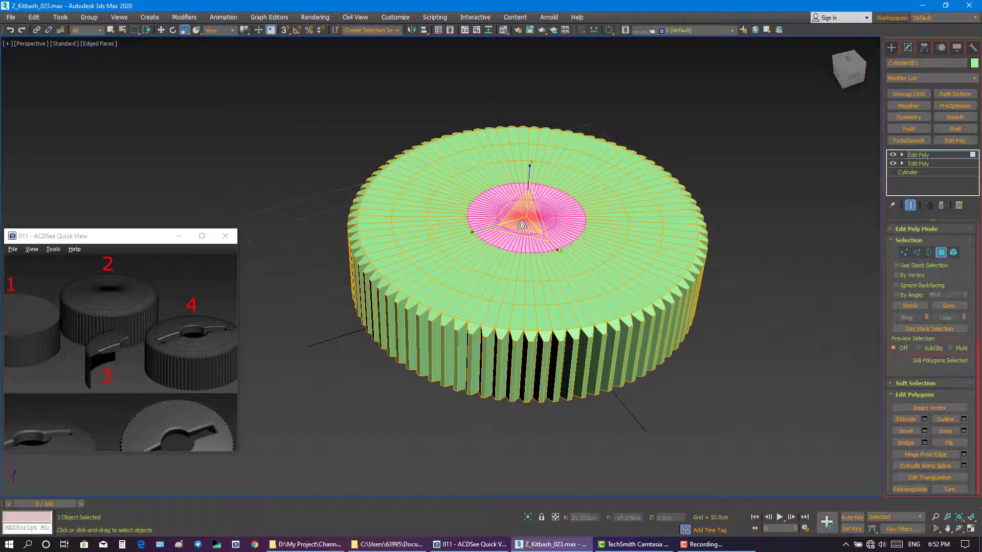
{"action": "key", "text": "q"}
{"action": "key", "text": "Delete"}
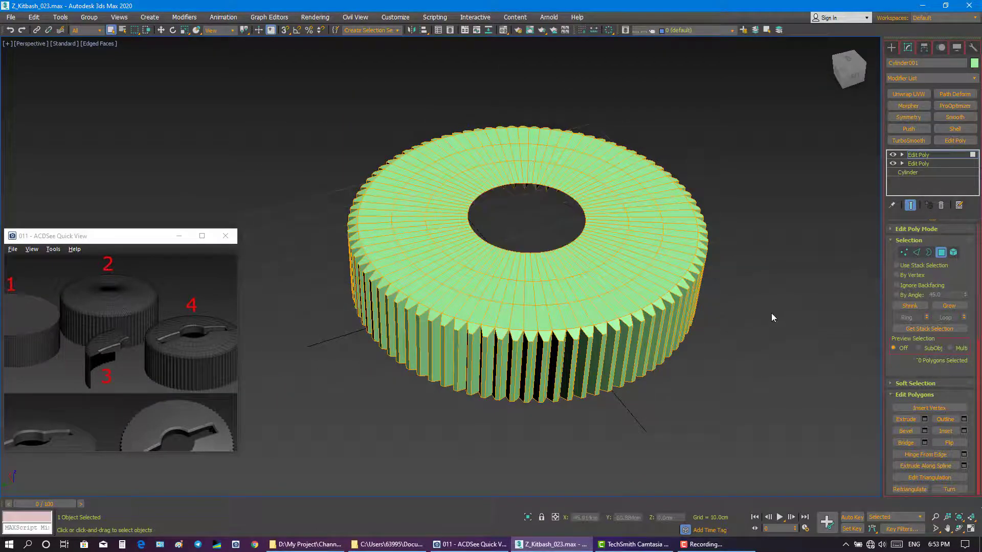
- Select all polygons in the right half of the cap in the maximized top view
{"action": "middle_click_drag", "start_coordinate": [713, 236], "coordinate": [695, 271], "text": "alt"}
{"action": "key", "text": "alt+w"}
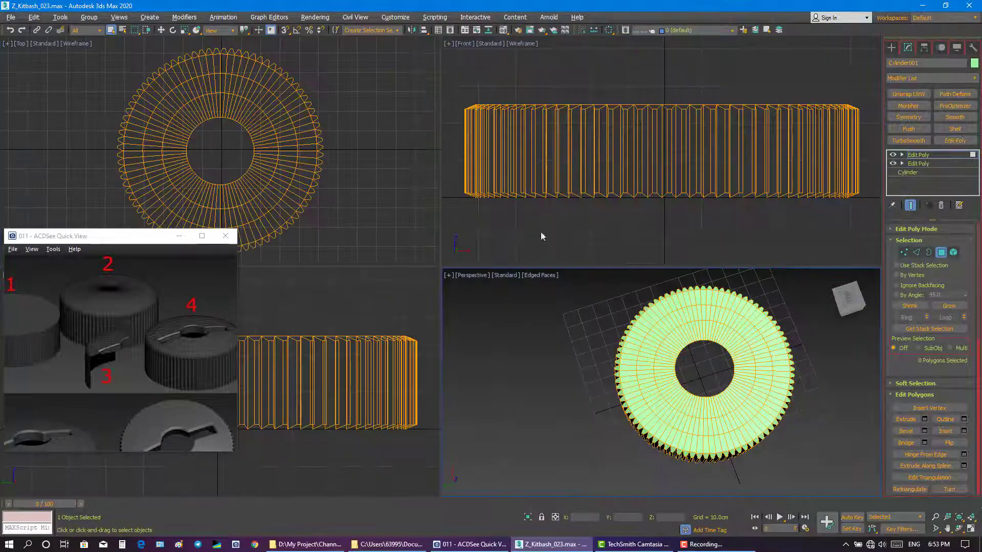
{"action": "left_click", "coordinate": [415, 202]}
{"action": "key", "text": "alt+w"}
{"action": "scroll", "coordinate": [647, 137], "scroll_direction": "down", "scroll_amount": 3}
{"action": "left_click_drag", "start_coordinate": [688, 83], "coordinate": [636, 406]}
{"action": "left_click_drag", "start_coordinate": [485, 444], "coordinate": [482, 447]}
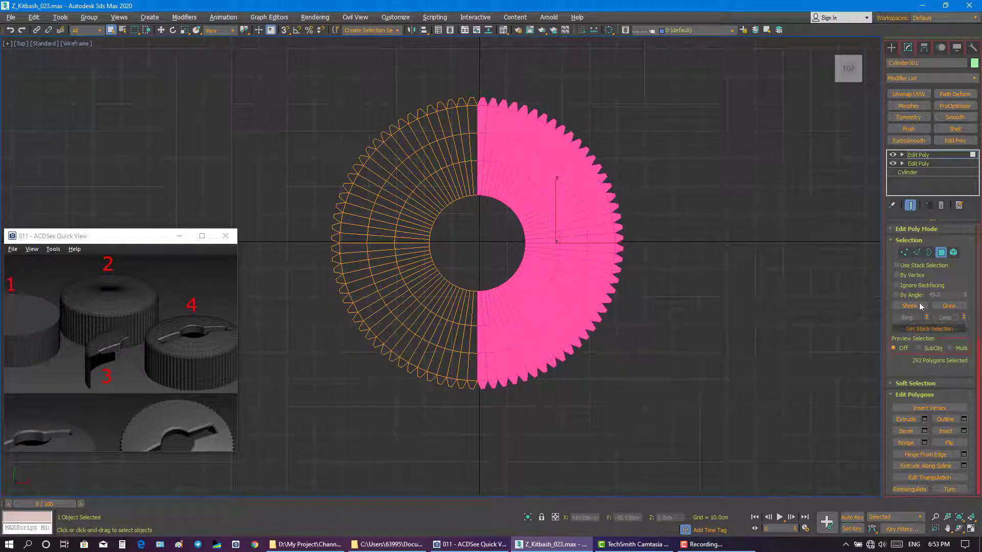
- Return to object level and set the cap's X and Y position to 0 cm
{"action": "left_click", "coordinate": [940, 252]}
{"action": "key", "text": "w"}
{"action": "right_click", "coordinate": [603, 517]}
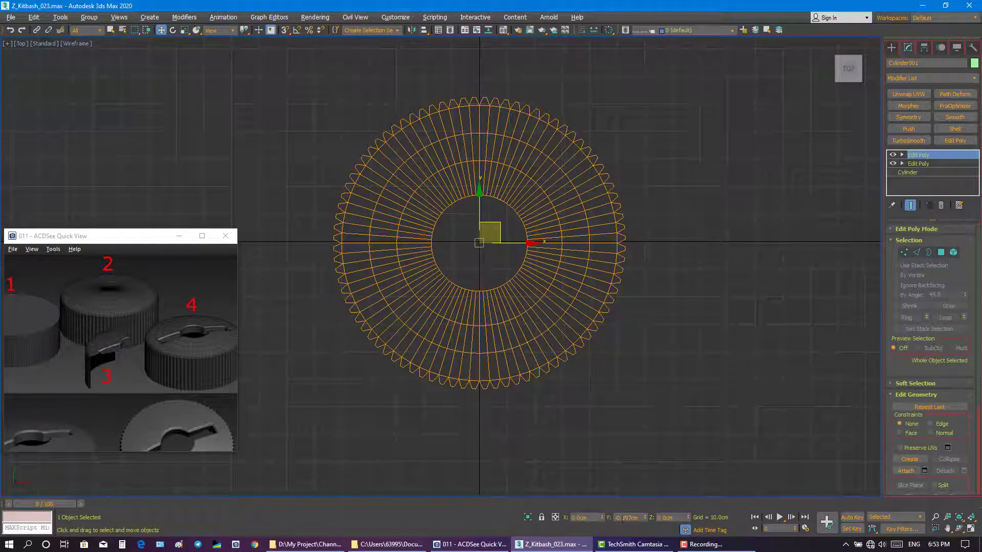
{"action": "right_click", "coordinate": [645, 518]}
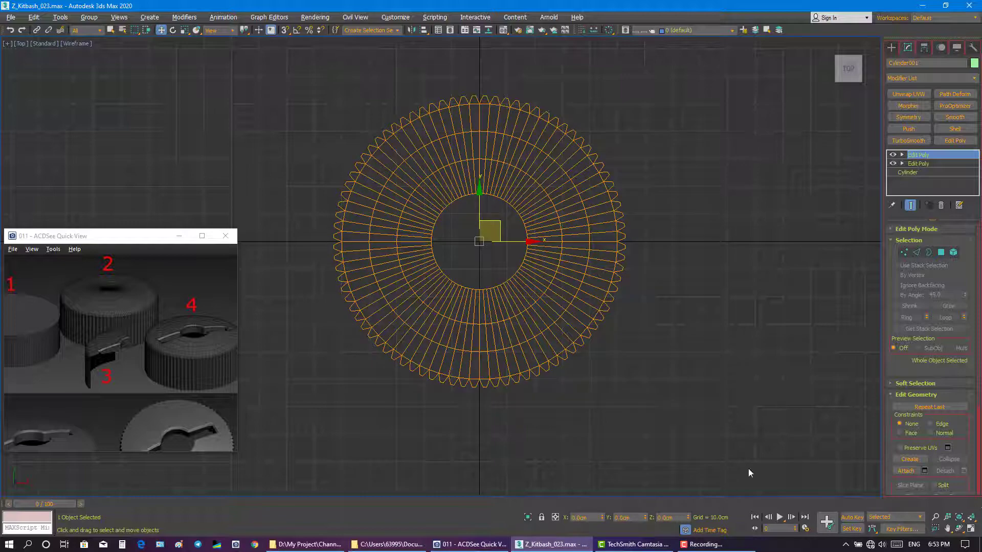
- Delete the selected right-half polygons and return to the perspective view of the remaining half
{"action": "left_click", "coordinate": [941, 252]}
{"action": "key", "text": "Delete"}
{"action": "key", "text": "alt+w"}
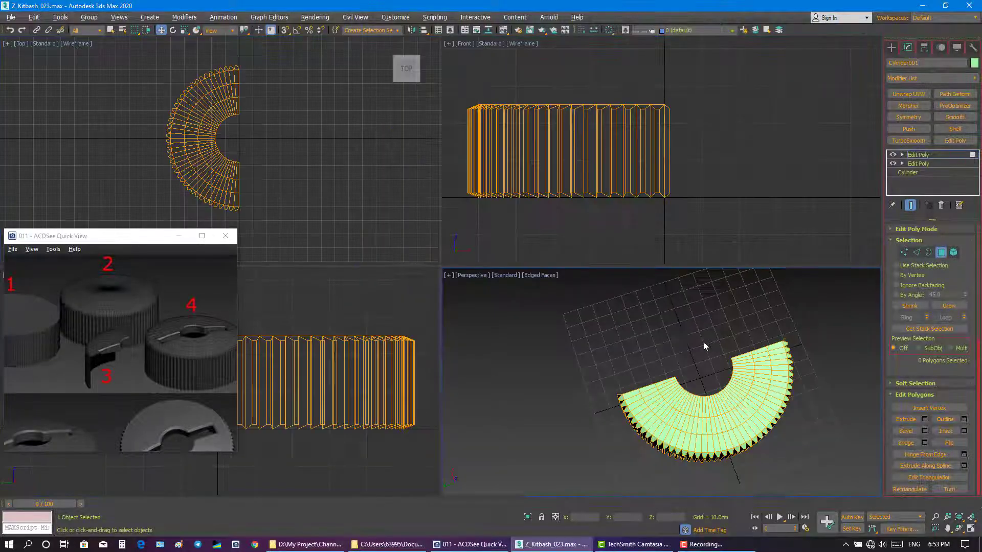
{"action": "left_click", "coordinate": [704, 344]}
{"action": "key", "text": "alt+w"}
{"action": "middle_click_drag", "start_coordinate": [585, 305], "coordinate": [490, 254], "text": "alt"}
{"action": "key", "text": "q"}
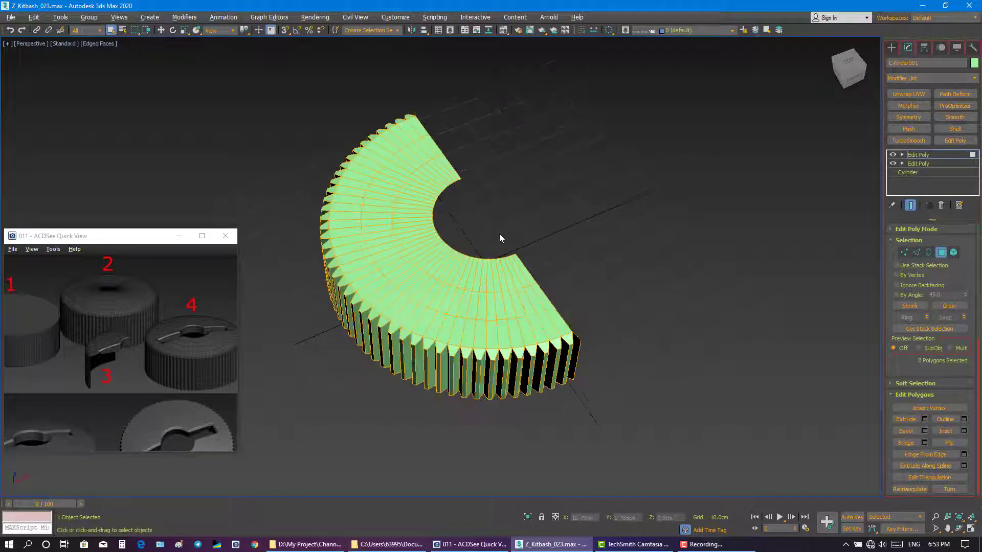
- In the top view, delete the lower half of the remaining cap and the stray ridge polygons at the cut edge
{"action": "key", "text": "alt+w"}
{"action": "middle_click", "coordinate": [404, 225]}
{"action": "key", "text": "alt+w"}
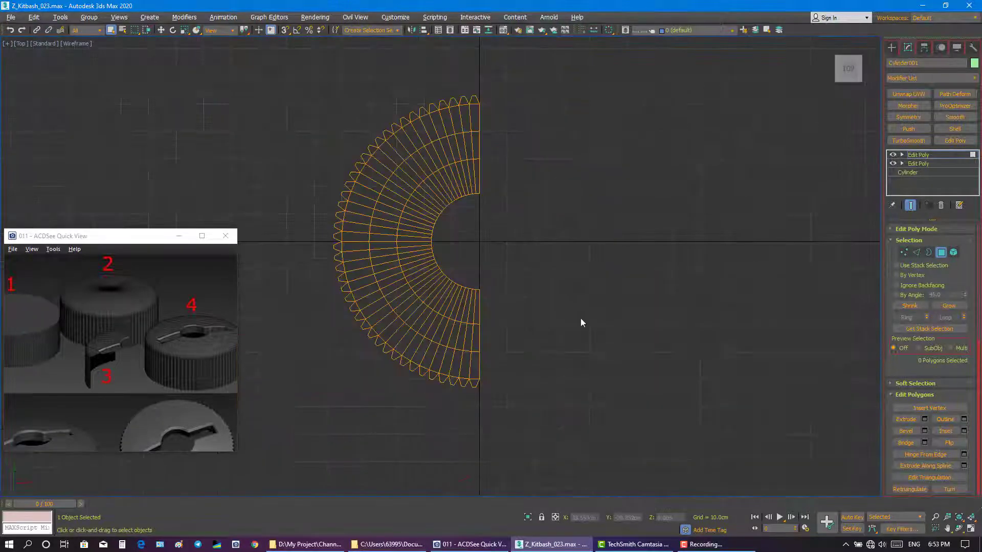
{"action": "left_click_drag", "start_coordinate": [313, 471], "coordinate": [574, 248]}
{"action": "key", "text": "Delete"}
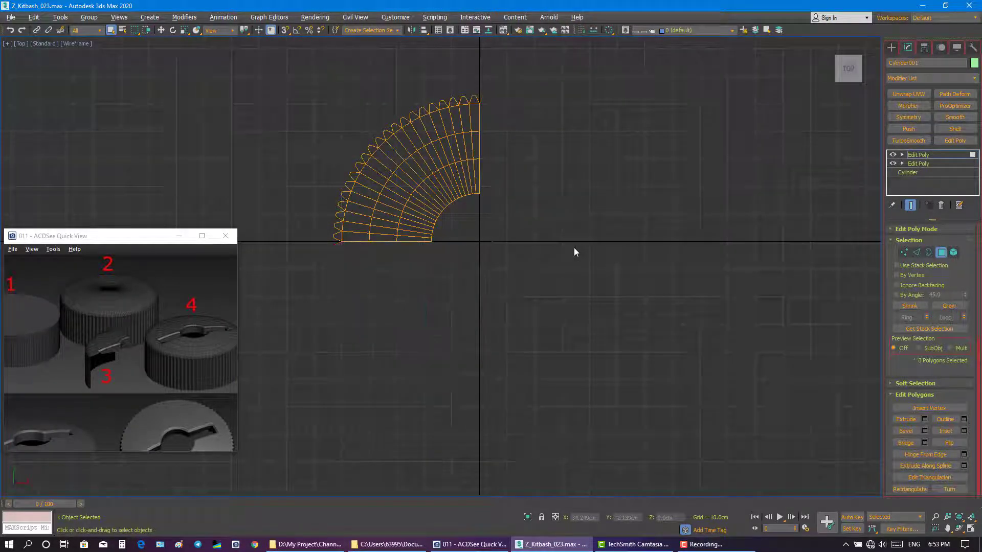
{"action": "left_click_drag", "start_coordinate": [329, 243], "coordinate": [369, 279]}
{"action": "key", "text": "Delete"}
{"action": "scroll", "coordinate": [523, 90], "scroll_direction": "up", "scroll_amount": 3}
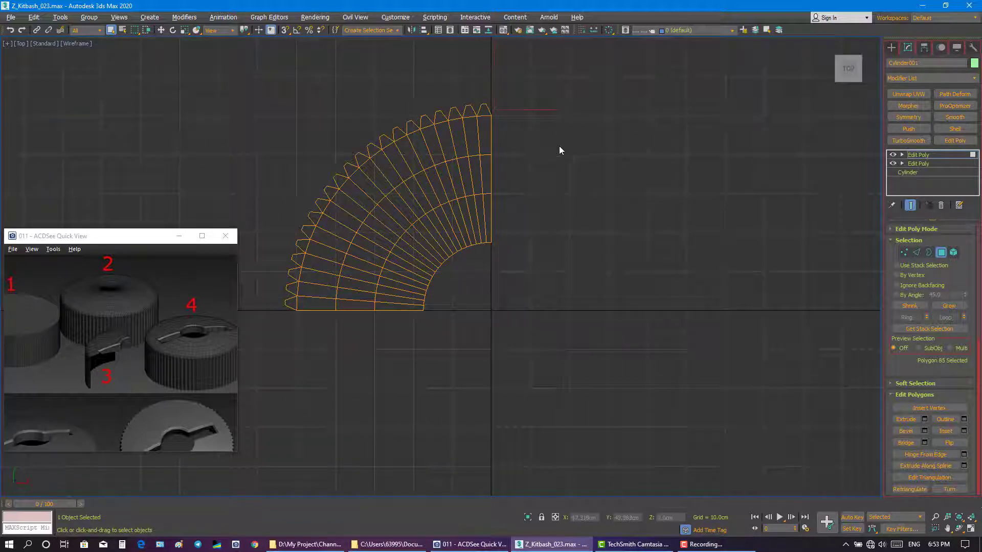
- Return to the maximized perspective view of the quarter cap and save the scene
{"action": "key", "text": "alt+w"}
{"action": "left_click", "coordinate": [551, 333]}
{"action": "key", "text": "alt+w"}
{"action": "key", "text": "alt+w"}
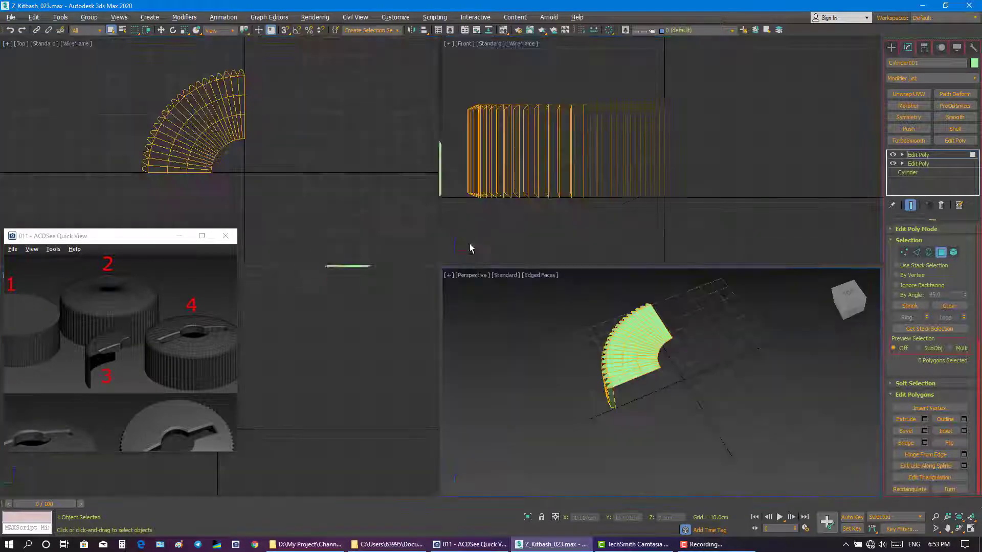
{"action": "key", "text": "alt+w"}
{"action": "key", "text": "ctrl+s"}
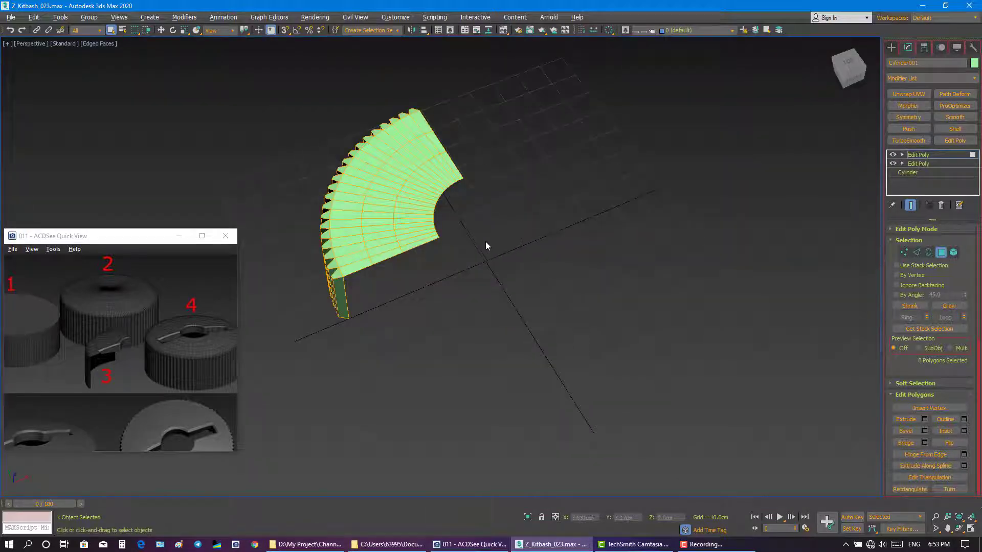
{"action": "middle_click_drag", "start_coordinate": [485, 241], "coordinate": [533, 243]}
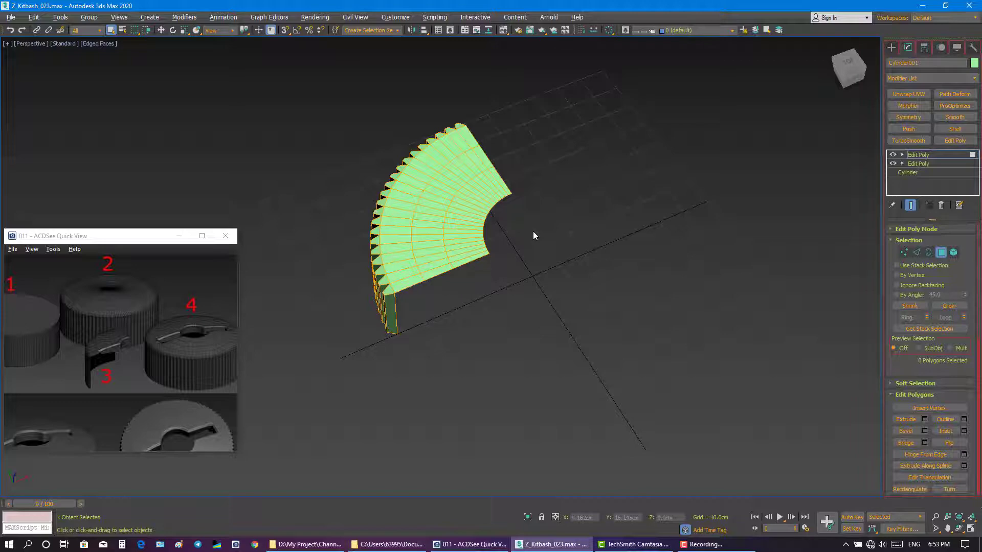
{"action": "middle_click_drag", "start_coordinate": [542, 187], "coordinate": [506, 230], "text": "alt"}
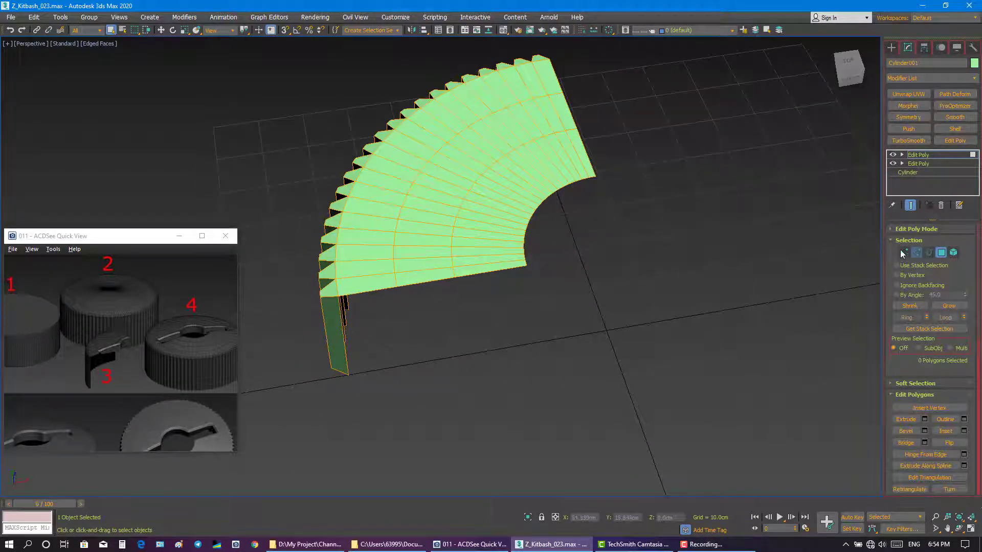
{"action": "key", "text": "2"}
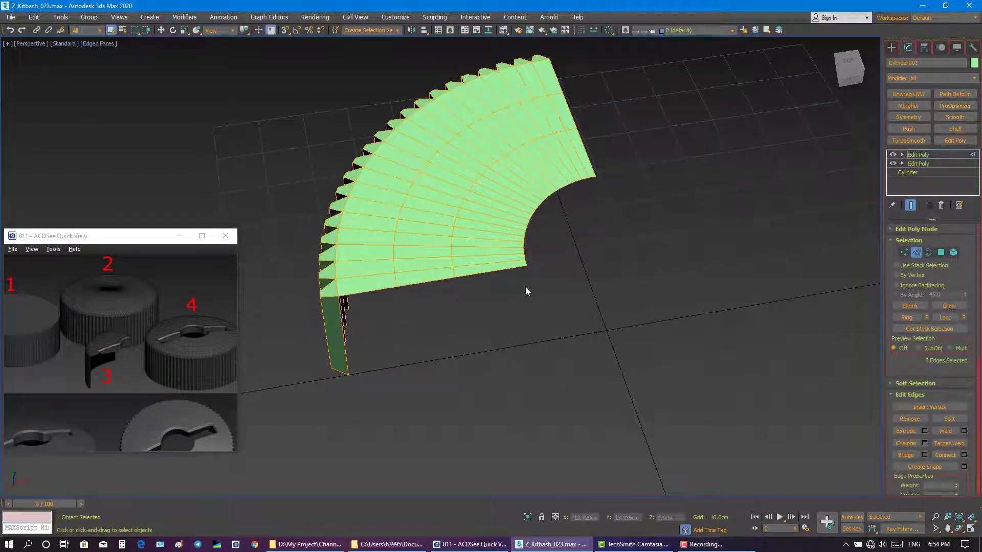
{"action": "left_click", "coordinate": [359, 291]}
{"action": "middle_click_drag", "start_coordinate": [360, 292], "coordinate": [400, 348], "text": "alt"}
{"action": "key", "text": "w"}
{"action": "middle_click_drag", "start_coordinate": [413, 293], "coordinate": [386, 290], "text": "alt"}
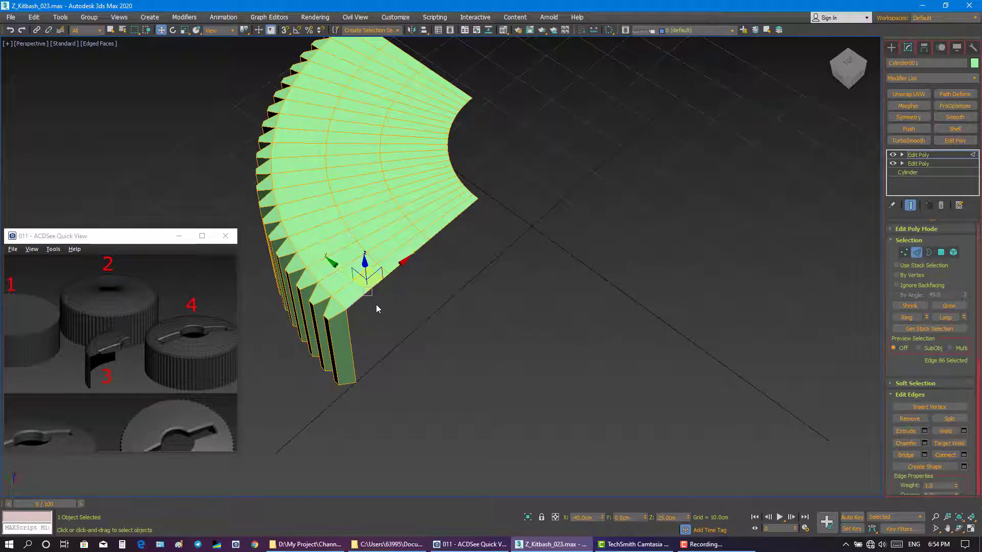
{"action": "middle_click_drag", "start_coordinate": [377, 304], "coordinate": [383, 296], "text": "alt"}
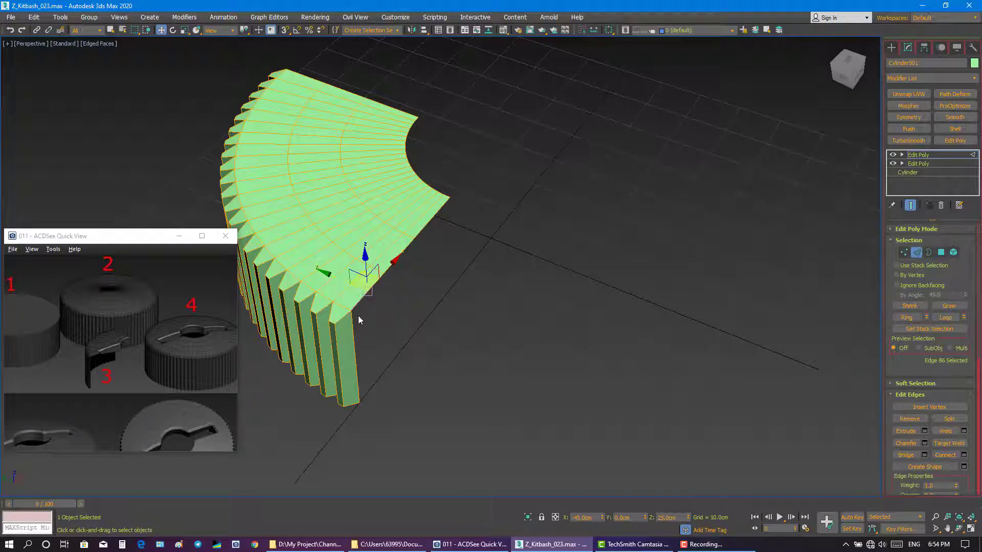
{"action": "middle_click_drag", "start_coordinate": [366, 314], "coordinate": [372, 340], "text": "alt"}
{"action": "left_click", "coordinate": [390, 333]}
- Undo the deletion of the cap's lower half and show its selected polygons in the top view
{"action": "key", "text": "ctrl+z"}
{"action": "key", "text": "ctrl+z"}
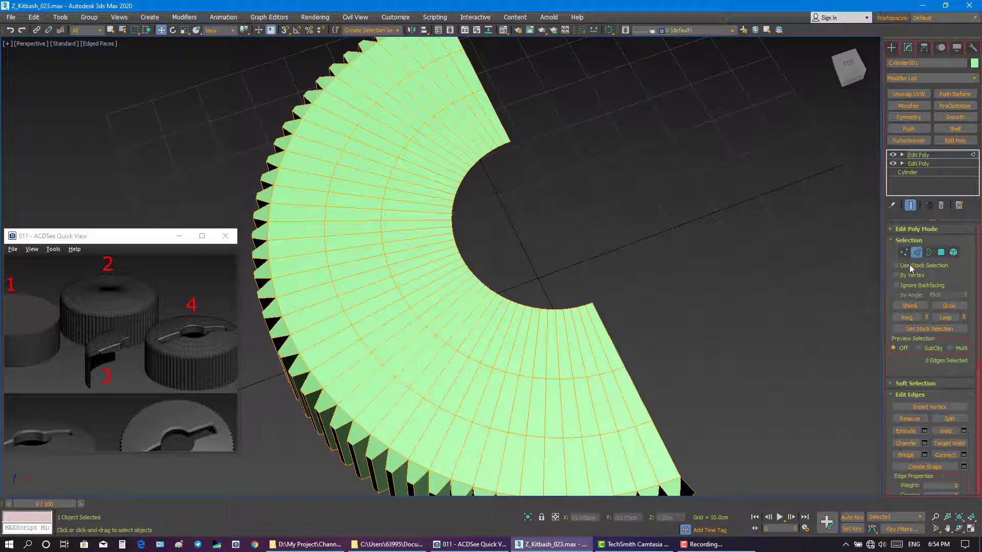
{"action": "left_click", "coordinate": [941, 252]}
{"action": "key", "text": "t"}
{"action": "scroll", "coordinate": [340, 286], "scroll_direction": "down", "scroll_amount": 2}
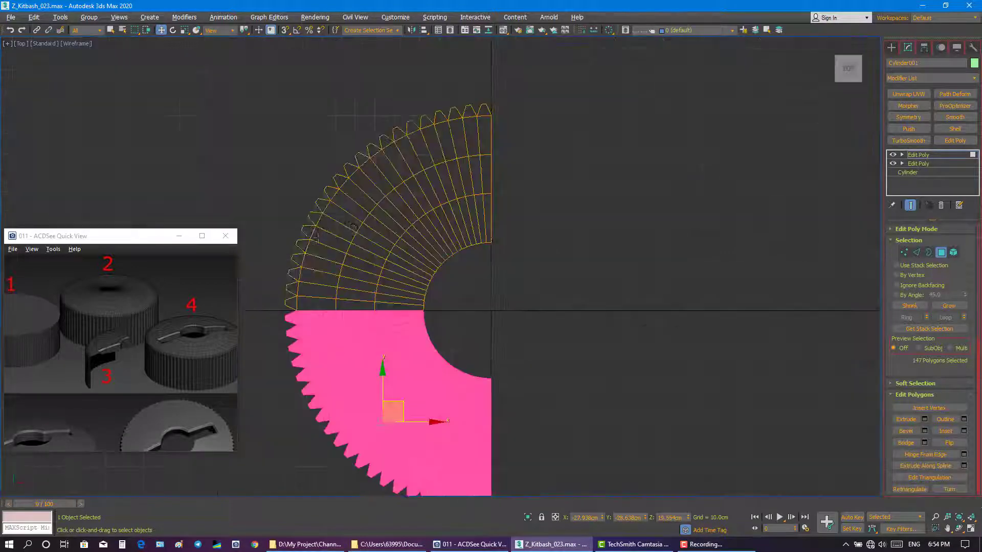
- Exclude the first row of polygons below the cut line, delete the rest of the lower half, and return to the perspective view
{"action": "middle_click_drag", "start_coordinate": [328, 240], "coordinate": [374, 218]}
{"action": "key", "text": "q"}
{"action": "left_click_drag", "start_coordinate": [307, 215], "coordinate": [495, 290], "text": "alt"}
{"action": "mouse_move", "coordinate": [312, 282]}
{"action": "left_mouse_down", "text": "alt"}
{"action": "mouse_move", "coordinate": [343, 296]}
{"action": "mouse_move", "coordinate": [339, 303]}
{"action": "left_mouse_up", "text": "alt"}
{"action": "key", "text": "Delete"}
{"action": "key", "text": "alt+w"}
{"action": "left_click", "coordinate": [541, 333]}
{"action": "key", "text": "alt+w"}
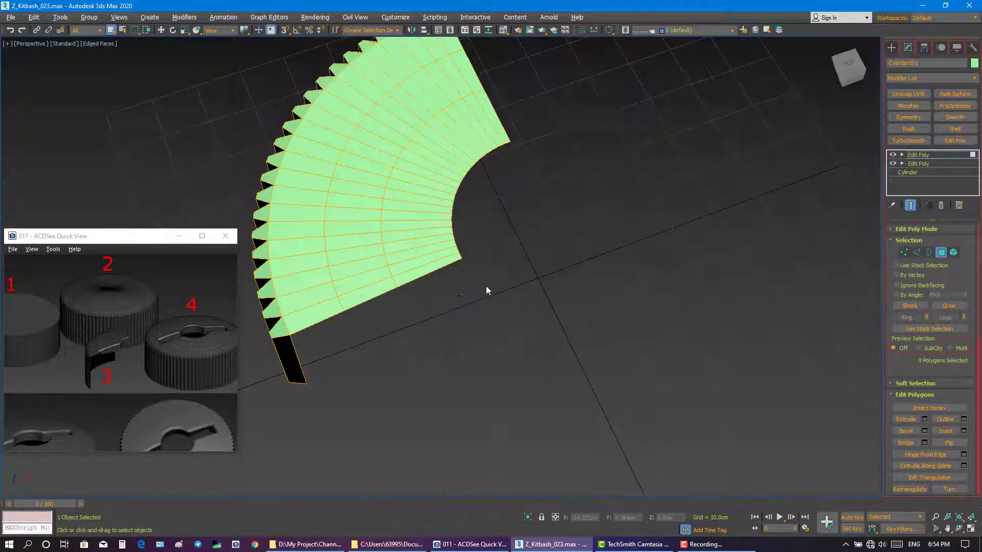
- Delete the two innermost top polygons of the extra row at the cut edge to form the slot notch
{"action": "middle_click_drag", "start_coordinate": [485, 290], "coordinate": [537, 299], "text": "alt"}
{"action": "left_click", "coordinate": [500, 262]}
{"action": "left_click", "coordinate": [454, 288], "text": "ctrl"}
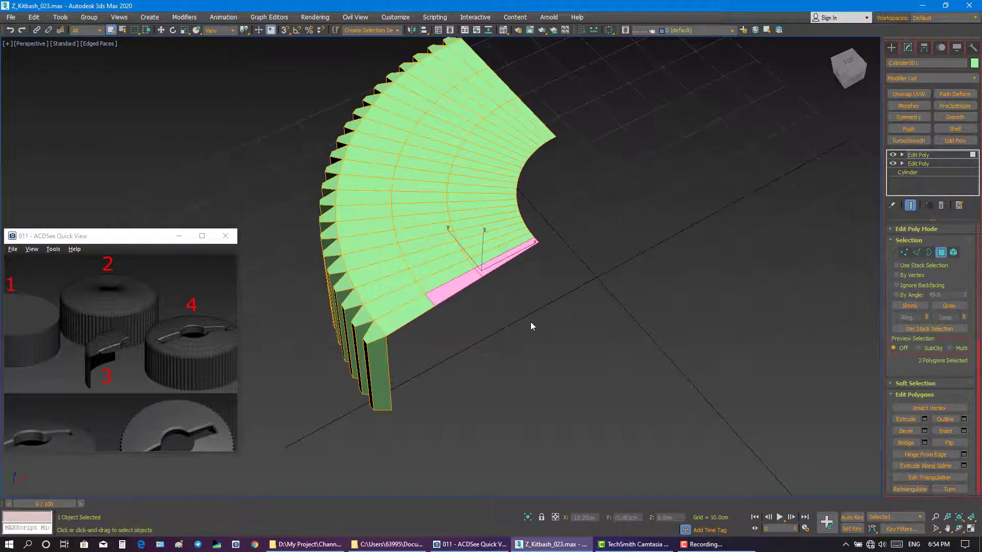
{"action": "key", "text": "Delete"}
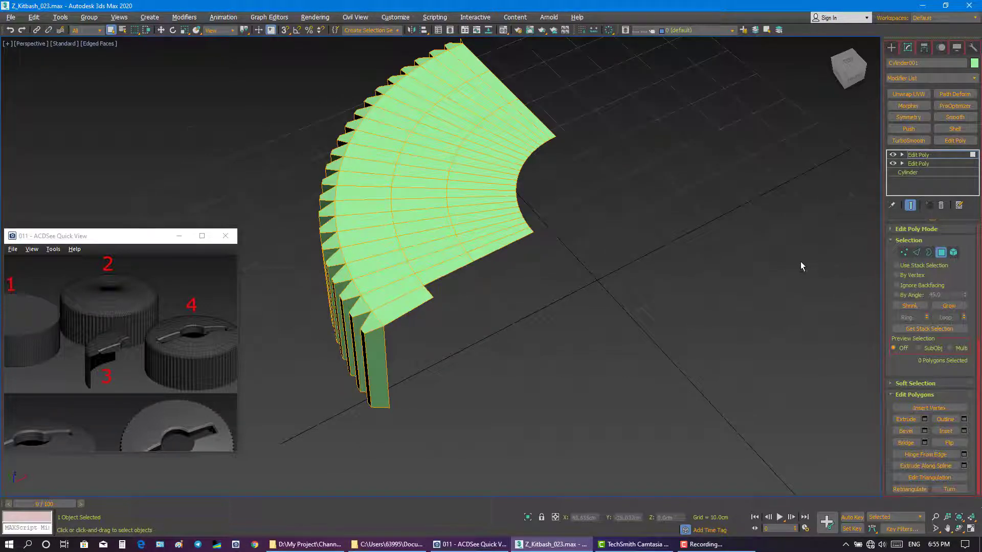
- Select the open border edges along the slot notch and around the central hole, without the radial top edges
{"action": "middle_click_drag", "start_coordinate": [800, 262], "coordinate": [809, 271], "text": "alt"}
{"action": "key", "text": "2"}
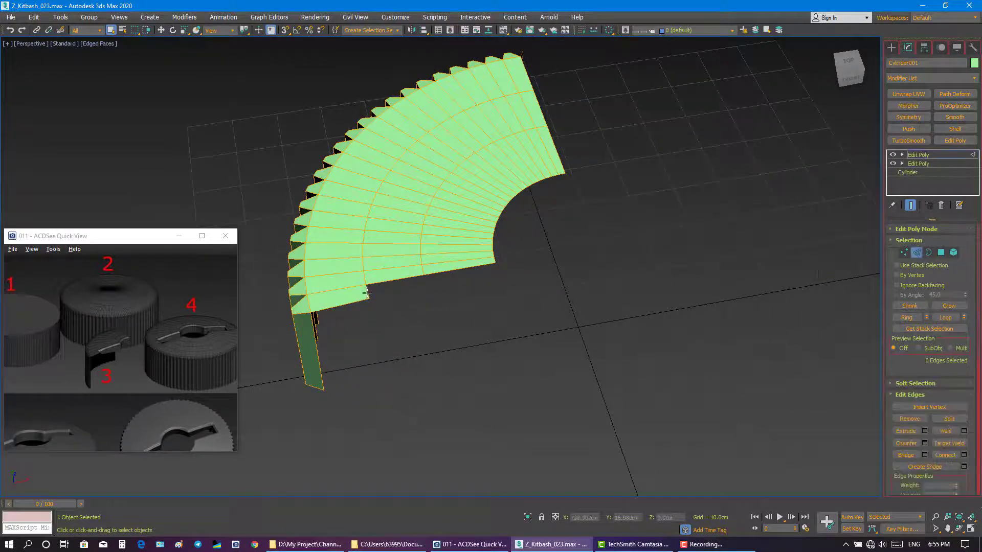
{"action": "left_click", "coordinate": [367, 293]}
{"action": "left_click", "coordinate": [433, 274], "text": "ctrl"}
{"action": "mouse_move", "coordinate": [519, 242]}
{"action": "middle_mouse_down", "text": "alt"}
{"action": "mouse_move", "coordinate": [509, 240]}
{"action": "mouse_move", "coordinate": [520, 252]}
{"action": "middle_mouse_up", "text": "alt"}
{"action": "left_click_drag", "start_coordinate": [136, 30], "coordinate": [137, 66]}
{"action": "middle_click_drag", "start_coordinate": [535, 217], "coordinate": [520, 248]}
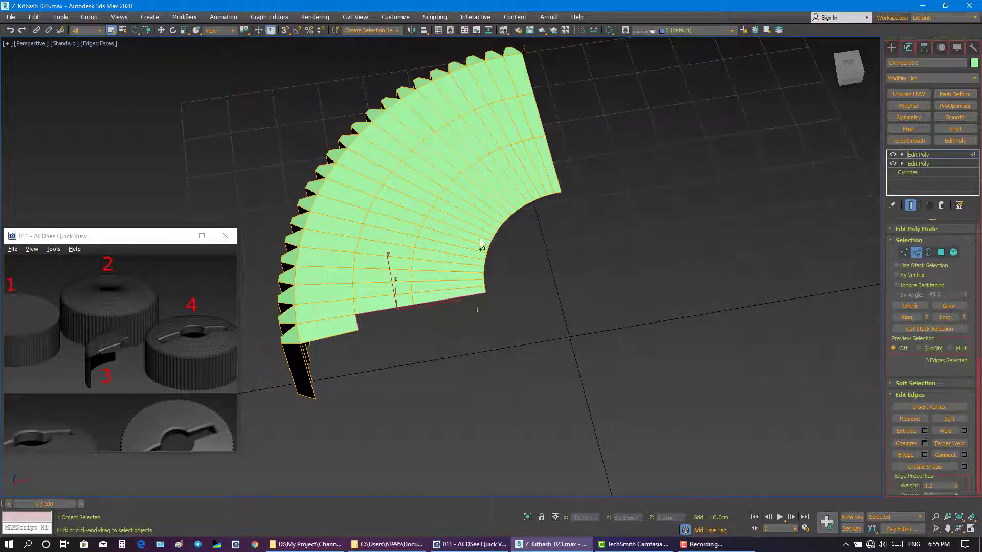
{"action": "left_click_drag", "start_coordinate": [480, 243], "coordinate": [604, 271]}
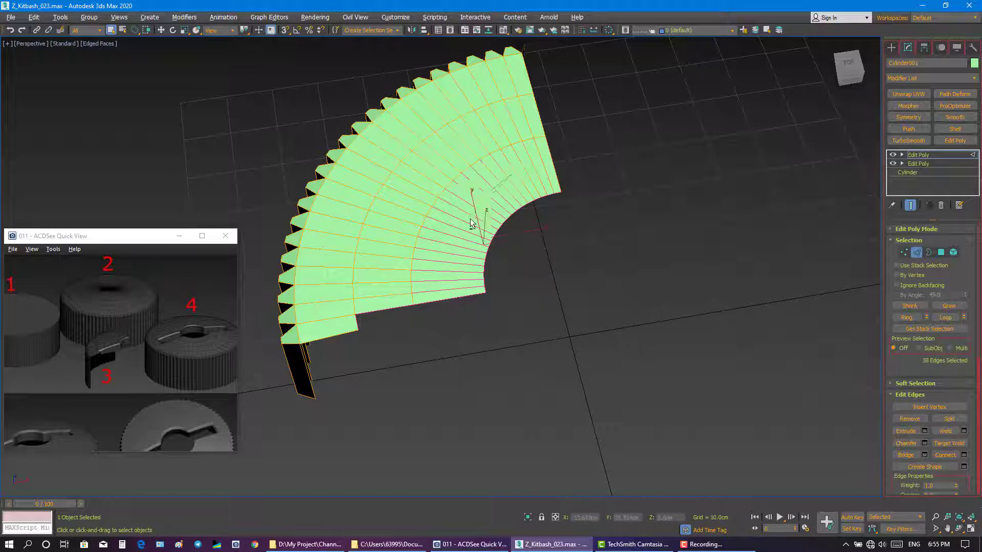
{"action": "left_click_drag", "start_coordinate": [470, 219], "coordinate": [454, 293], "text": "alt"}
- Extend the selected slot and hole border edges straight downward to form short inner walls
{"action": "mouse_move", "coordinate": [510, 302]}
{"action": "middle_mouse_down", "text": "alt"}
{"action": "mouse_move", "coordinate": [516, 291]}
{"action": "mouse_move", "coordinate": [491, 273]}
{"action": "middle_mouse_up", "text": "alt"}
{"action": "key", "text": "w"}
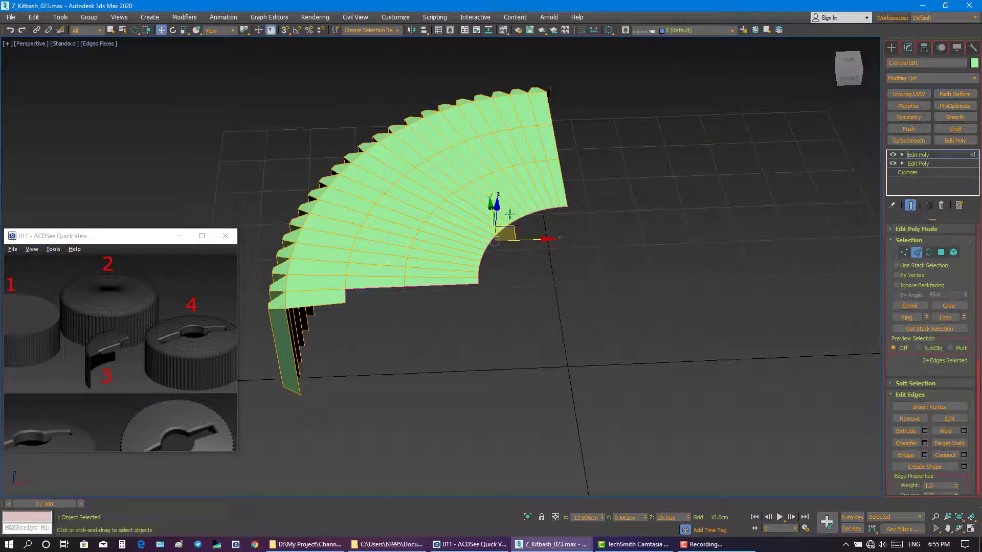
{"action": "middle_click_drag", "start_coordinate": [504, 216], "coordinate": [517, 208], "text": "alt"}
{"action": "left_click_drag", "start_coordinate": [498, 210], "coordinate": [499, 229]}
{"action": "middle_click_drag", "start_coordinate": [523, 315], "coordinate": [484, 311], "text": "alt"}
{"action": "key", "text": "q"}
{"action": "scroll", "coordinate": [474, 310], "scroll_direction": "up", "scroll_amount": 5}
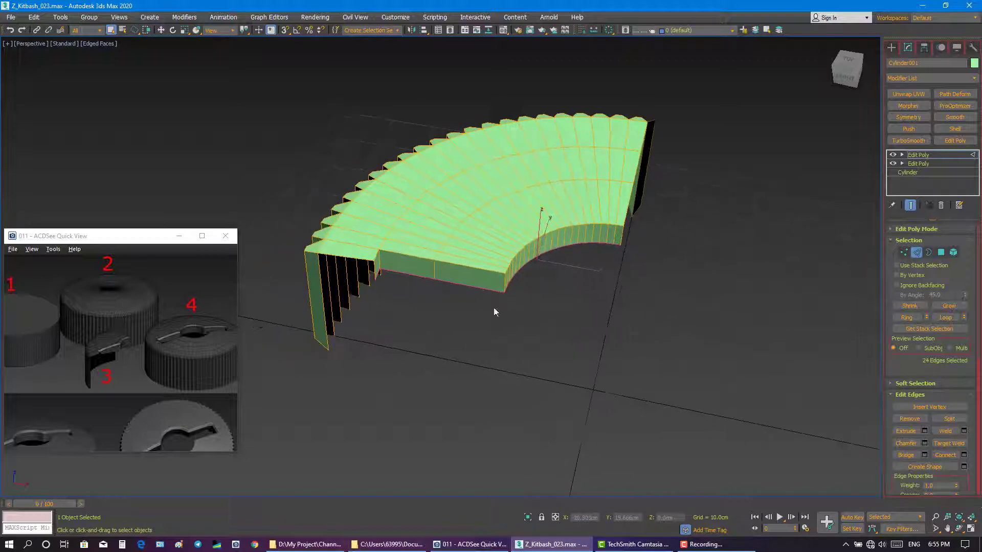
- Select the upper rim edges of the central hole and the slot notch, including the notch's short end edge
{"action": "left_click", "coordinate": [505, 255]}
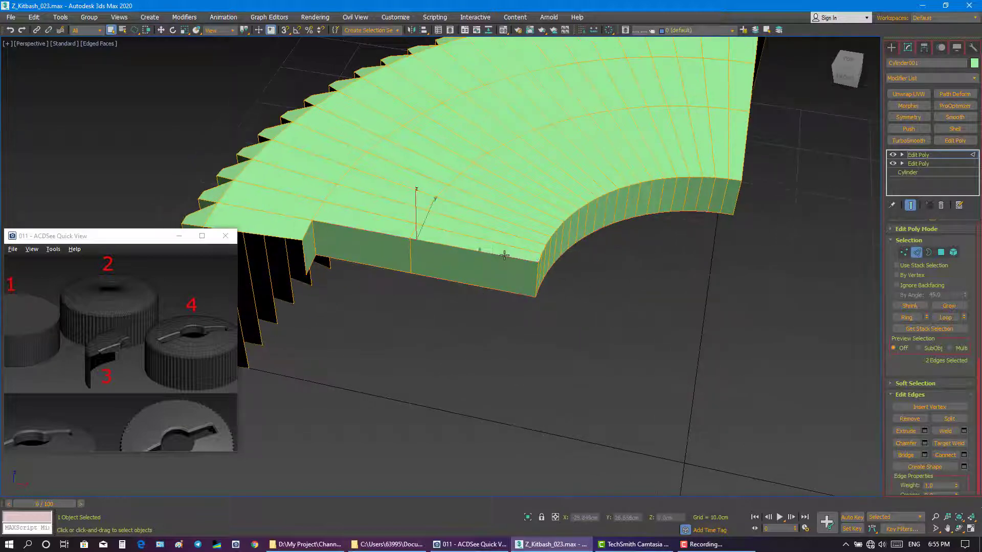
{"action": "double_click", "coordinate": [573, 213]}
{"action": "left_click", "coordinate": [437, 245], "text": "ctrl"}
{"action": "left_click", "coordinate": [382, 233], "text": "ctrl"}
{"action": "middle_click_drag", "start_coordinate": [381, 234], "coordinate": [355, 237], "text": "alt"}
{"action": "left_click", "coordinate": [314, 178], "text": "ctrl"}
{"action": "middle_click_drag", "start_coordinate": [315, 178], "coordinate": [357, 214], "text": "alt"}
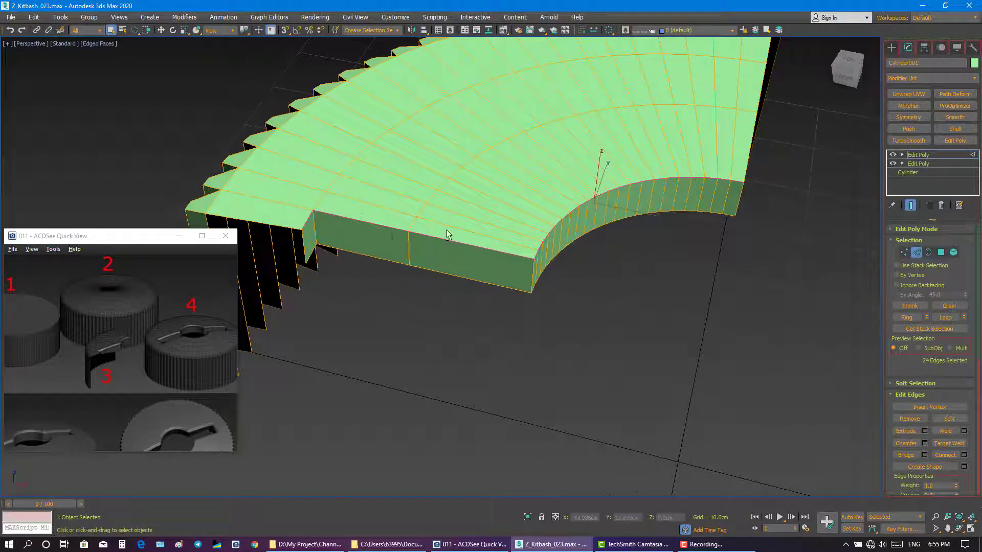
{"action": "mouse_move", "coordinate": [449, 234]}
{"action": "middle_mouse_down", "text": "alt"}
{"action": "mouse_move", "coordinate": [431, 228]}
{"action": "mouse_move", "coordinate": [451, 227]}
{"action": "mouse_move", "coordinate": [436, 225]}
{"action": "mouse_move", "coordinate": [442, 240]}
{"action": "middle_mouse_up", "text": "alt"}
- Chamfer the selected slot and hole rim edges by 0.5 cm with one segment
{"action": "right_click", "coordinate": [443, 241]}
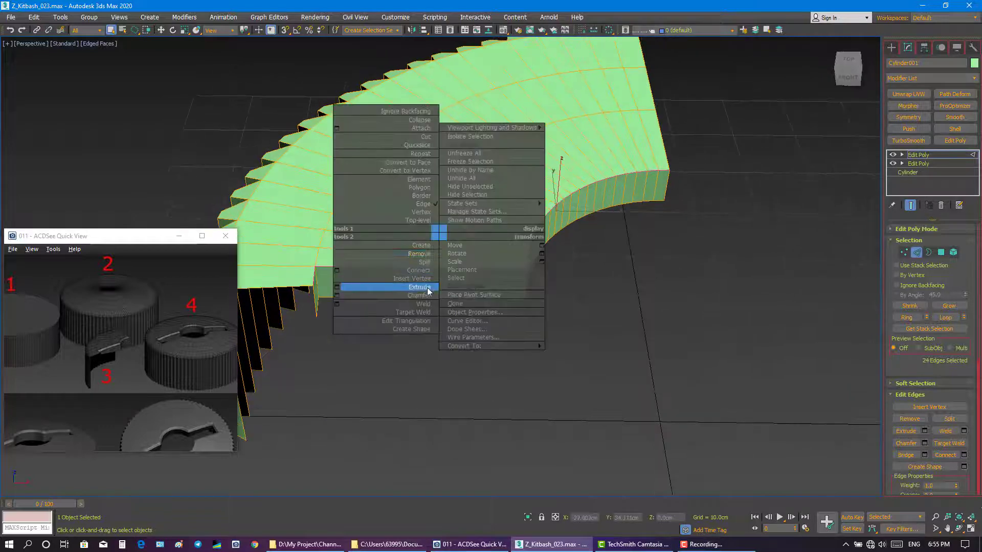
{"action": "left_click", "coordinate": [339, 292]}
{"action": "double_click", "coordinate": [813, 216]}
{"action": "type", "text": "0.5"}
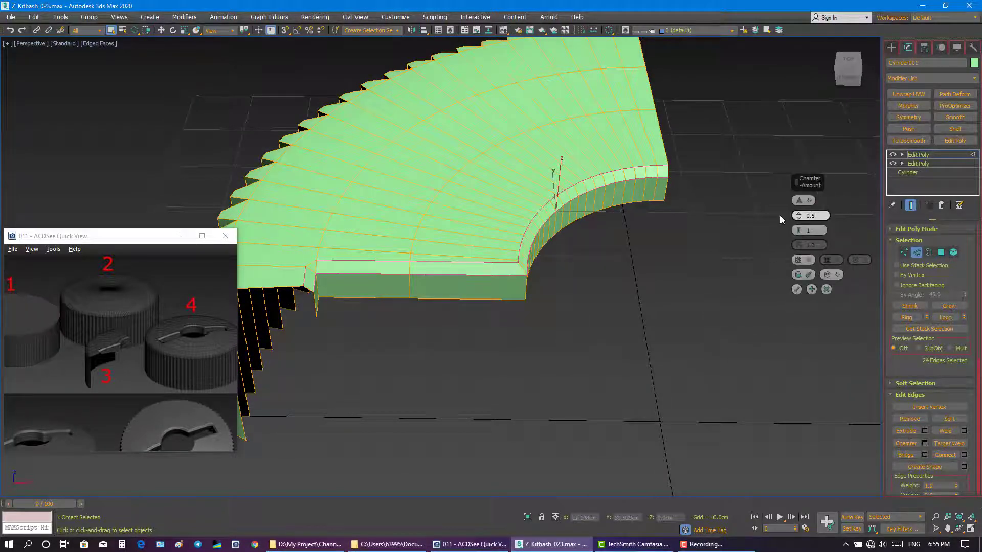
{"action": "key", "text": "Return"}
{"action": "left_click_drag", "start_coordinate": [786, 143], "coordinate": [788, 127]}
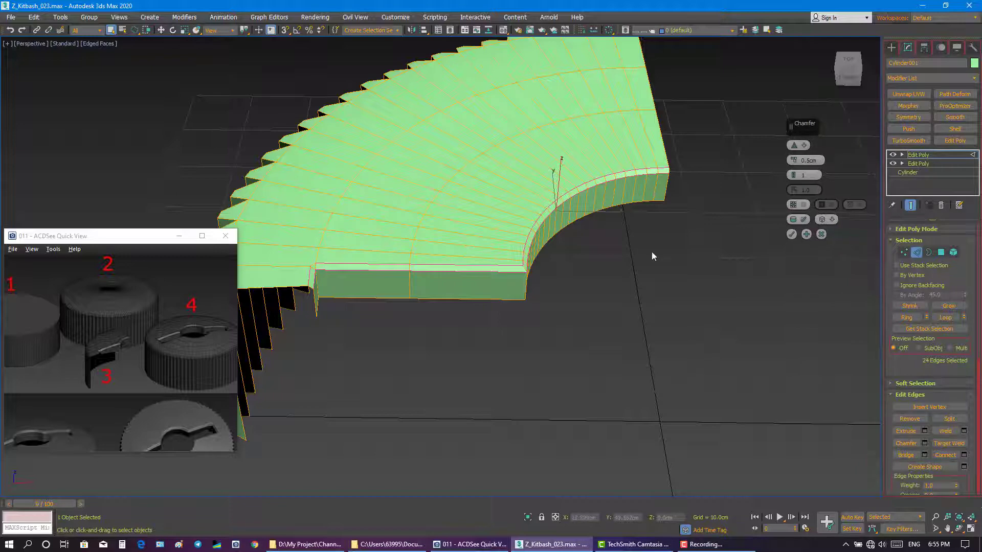
{"action": "mouse_move", "coordinate": [611, 270]}
{"action": "middle_mouse_down", "text": "alt"}
{"action": "mouse_move", "coordinate": [601, 256]}
{"action": "mouse_move", "coordinate": [555, 259]}
{"action": "mouse_move", "coordinate": [522, 276]}
{"action": "mouse_move", "coordinate": [617, 271]}
{"action": "middle_mouse_up", "text": "alt"}
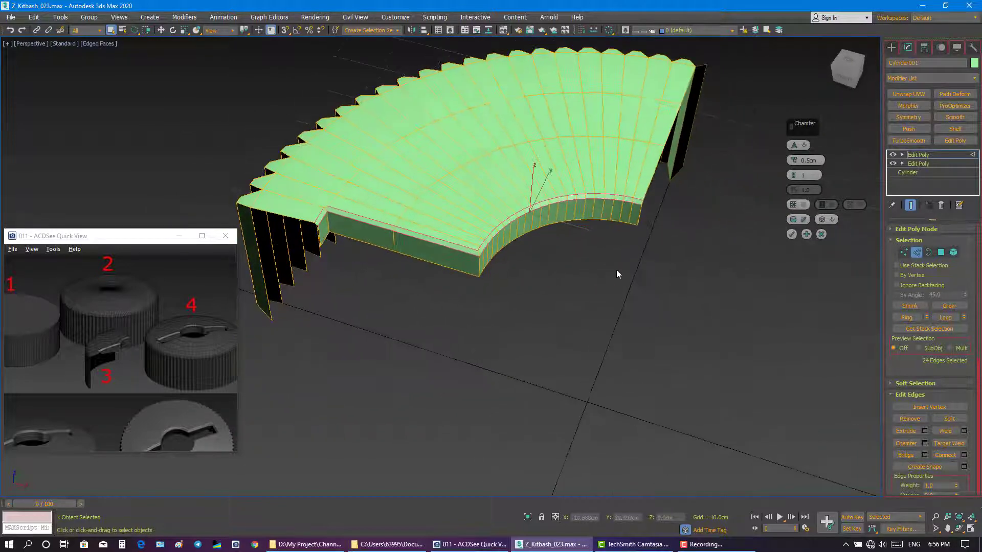
{"action": "left_click", "coordinate": [792, 234]}
- Leave sub-object editing and inspect the chamfered slot and hole edges of the quarter section from several angles
{"action": "left_click", "coordinate": [905, 253]}
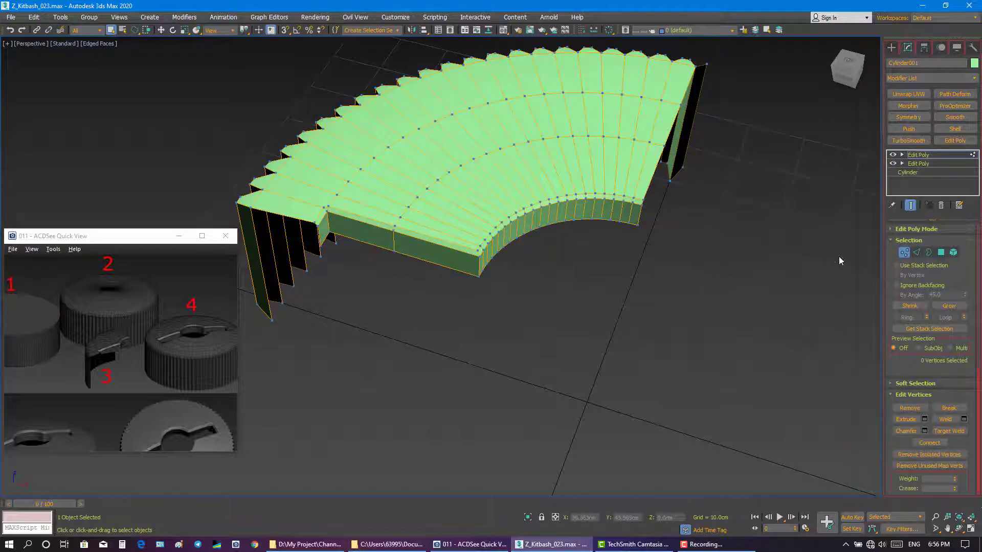
{"action": "left_click", "coordinate": [901, 256]}
{"action": "left_click", "coordinate": [793, 257]}
{"action": "key", "text": "z"}
{"action": "middle_click_drag", "start_coordinate": [481, 271], "coordinate": [501, 271], "text": "alt"}
{"action": "scroll", "coordinate": [518, 284], "scroll_direction": "down", "scroll_amount": 3}
{"action": "left_click", "coordinate": [502, 277]}
{"action": "left_click", "coordinate": [645, 275]}
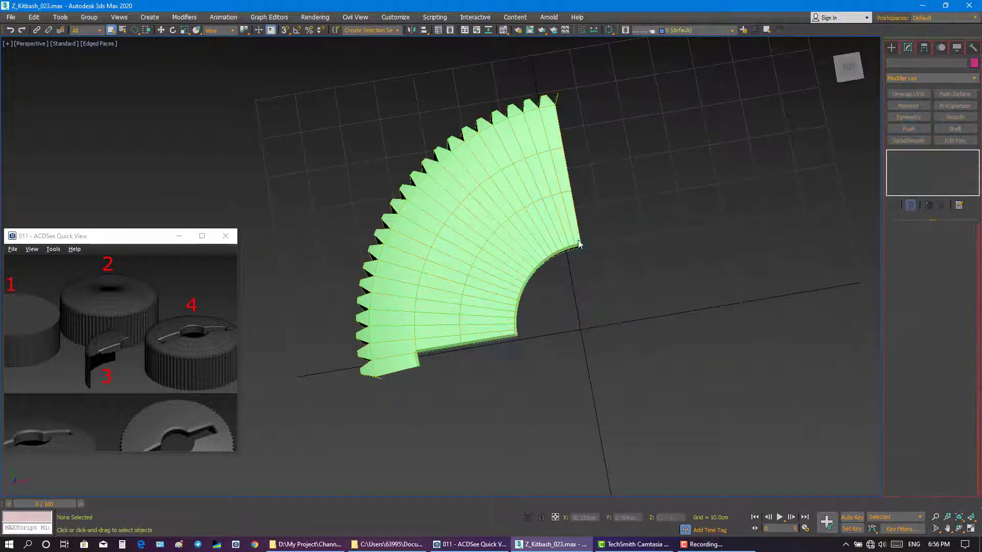
{"action": "left_click", "coordinate": [579, 245]}
{"action": "middle_click_drag", "start_coordinate": [625, 173], "coordinate": [623, 120], "text": "alt"}
{"action": "left_click", "coordinate": [573, 119]}
{"action": "left_click", "coordinate": [627, 181]}
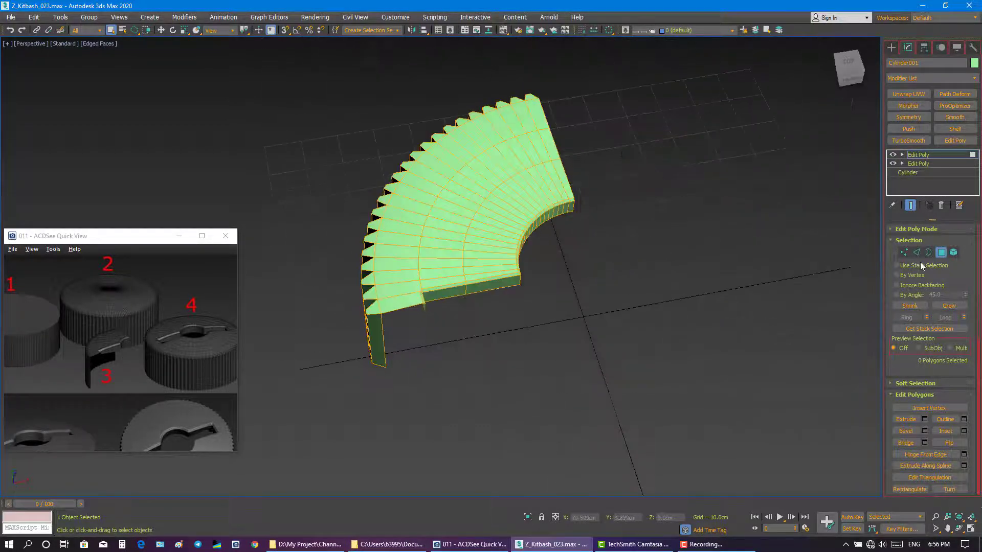
{"action": "left_click", "coordinate": [736, 229]}
{"action": "middle_click_drag", "start_coordinate": [736, 229], "coordinate": [660, 222], "text": "alt"}
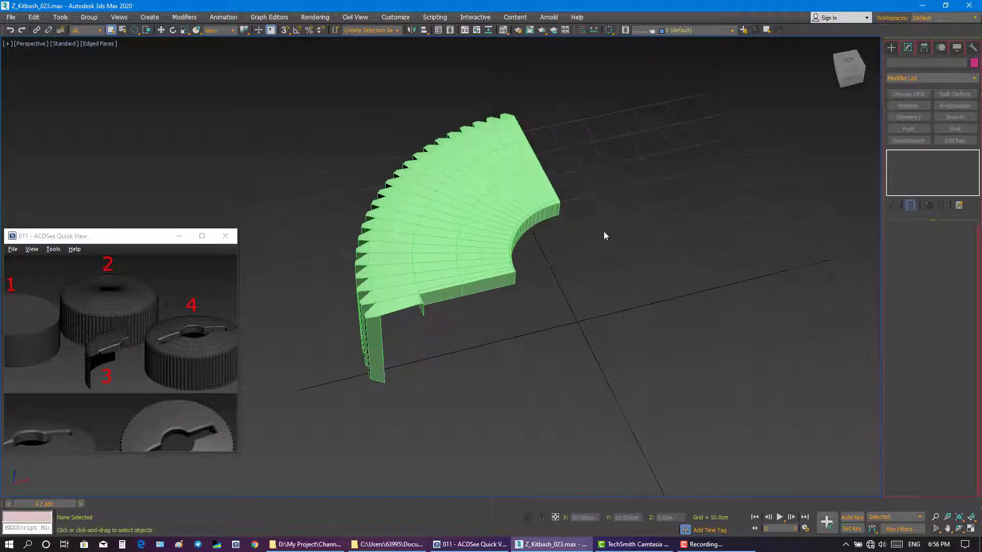
- Mirror the quarter section across the X axis as a copy with 0 cm offset
{"action": "key", "text": "w"}
{"action": "left_click", "coordinate": [507, 230]}
{"action": "key", "text": "alt+w"}
{"action": "key", "text": "alt+w"}
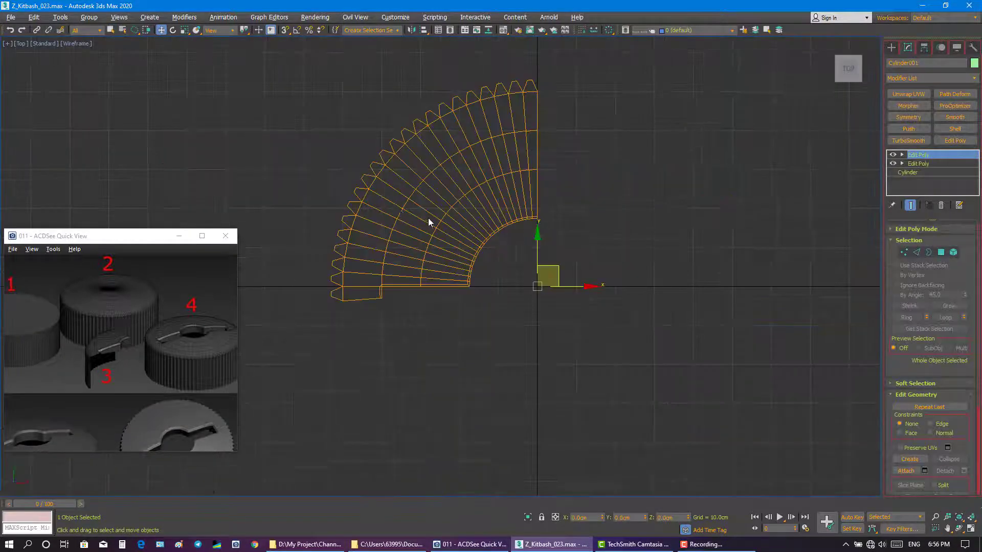
{"action": "scroll", "coordinate": [428, 217], "scroll_direction": "down", "scroll_amount": 2}
{"action": "key", "text": "alt+w"}
{"action": "key", "text": "alt+w"}
{"action": "mouse_move", "coordinate": [477, 297]}
{"action": "middle_mouse_down", "text": "alt"}
{"action": "mouse_move", "coordinate": [390, 278]}
{"action": "mouse_move", "coordinate": [501, 289]}
{"action": "mouse_move", "coordinate": [469, 300]}
{"action": "mouse_move", "coordinate": [479, 302]}
{"action": "middle_mouse_up", "text": "alt"}
{"action": "left_click", "coordinate": [411, 32]}
{"action": "left_click_drag", "start_coordinate": [484, 180], "coordinate": [746, 142]}
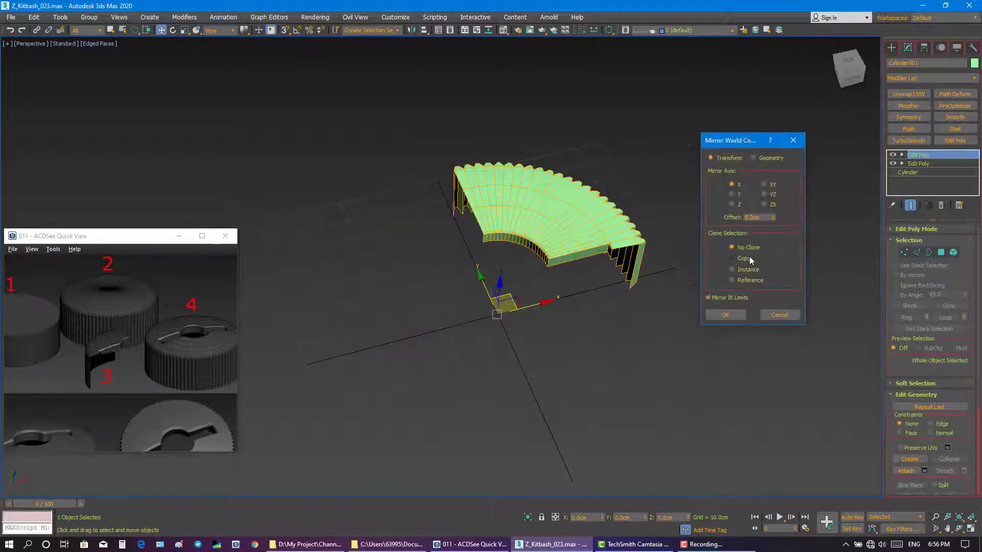
{"action": "left_click", "coordinate": [744, 257]}
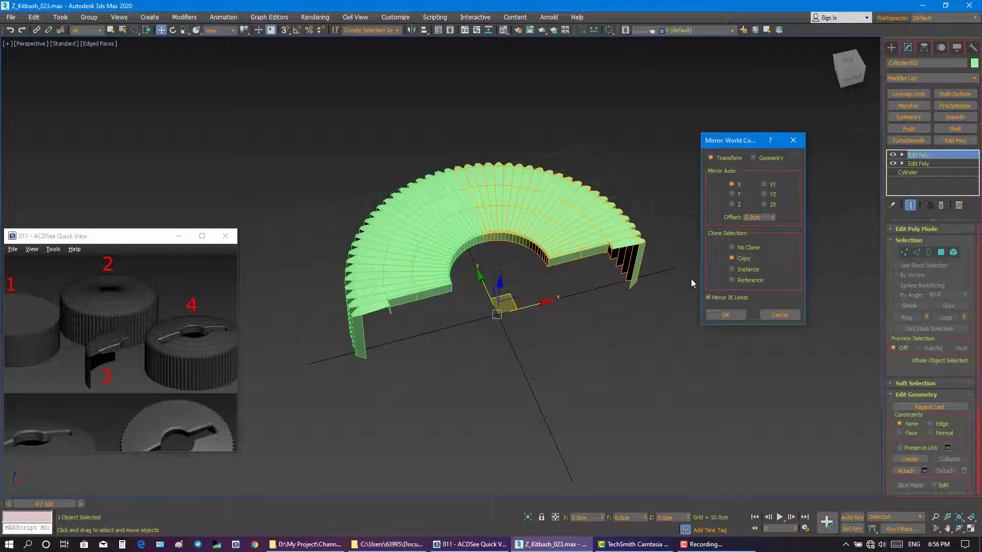
{"action": "left_click", "coordinate": [725, 314]}
{"action": "middle_click_drag", "start_coordinate": [440, 217], "coordinate": [406, 196]}
{"action": "left_click", "coordinate": [406, 196]}
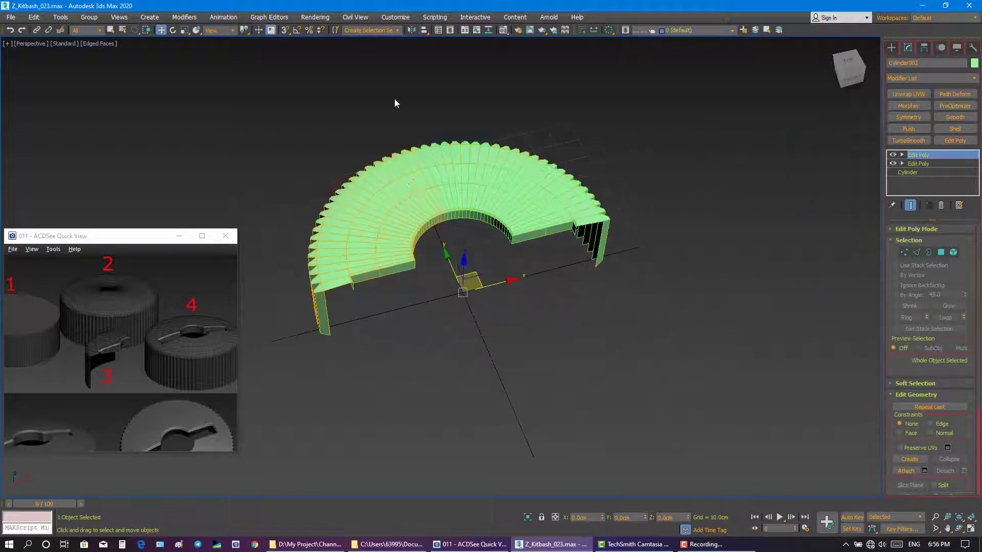
{"action": "left_click", "coordinate": [411, 32]}
{"action": "left_click_drag", "start_coordinate": [479, 179], "coordinate": [732, 133]}
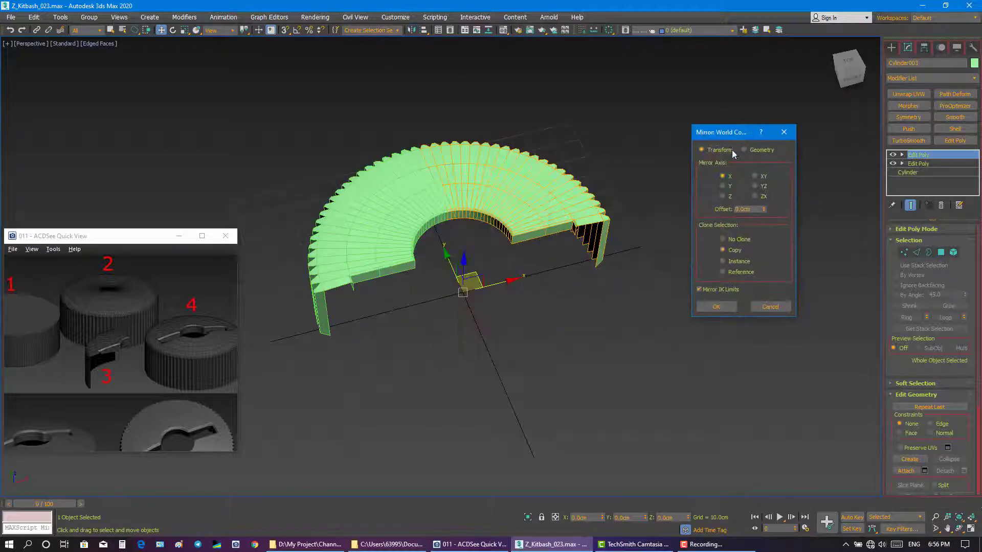
{"action": "left_click", "coordinate": [723, 186]}
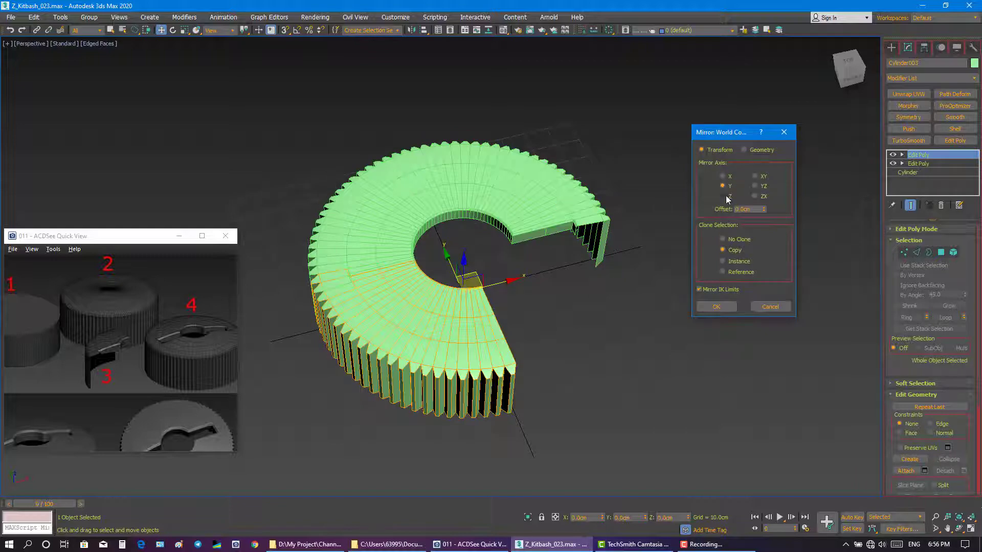
{"action": "left_click", "coordinate": [759, 177]}
{"action": "left_click", "coordinate": [761, 187]}
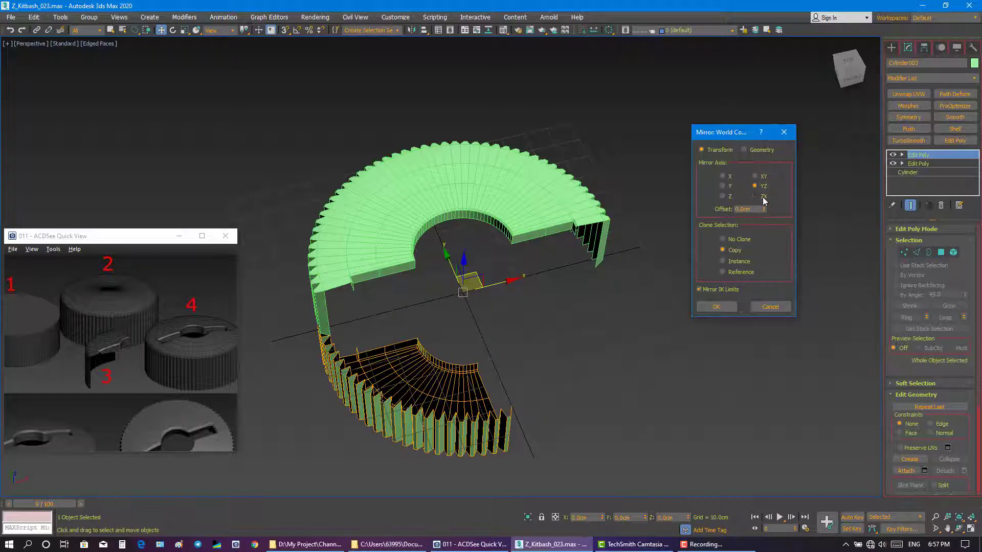
{"action": "left_click", "coordinate": [762, 197]}
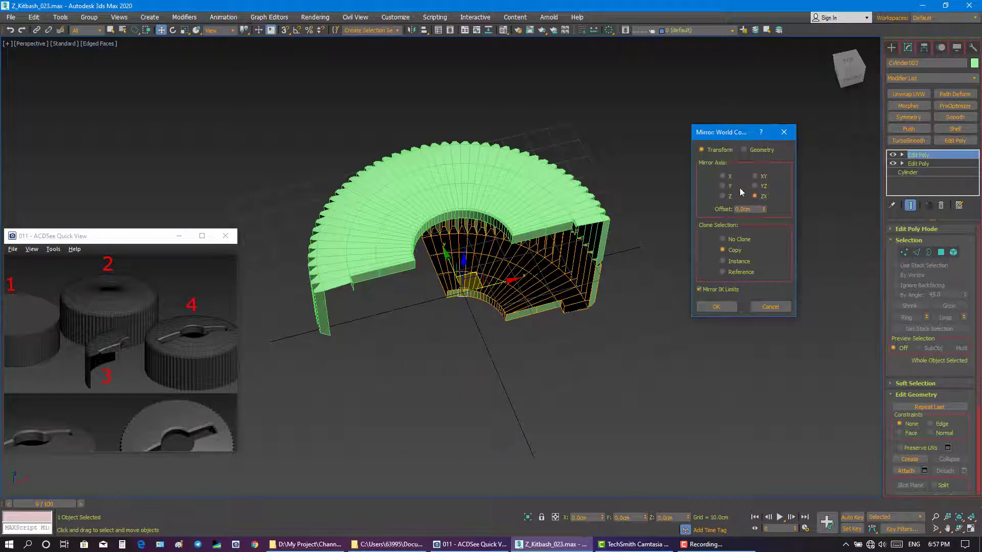
{"action": "left_click", "coordinate": [724, 177]}
{"action": "left_click", "coordinate": [726, 187]}
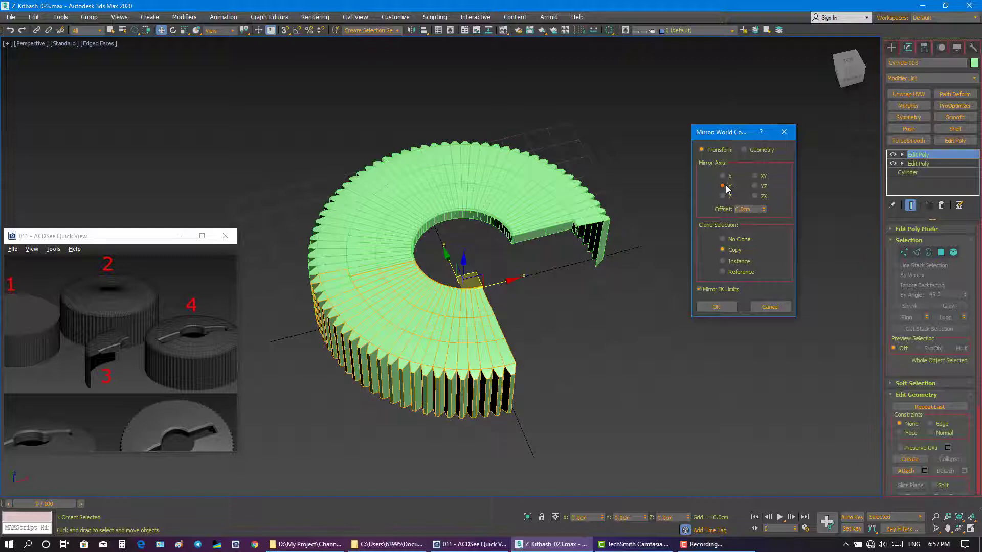
{"action": "left_click", "coordinate": [725, 196]}
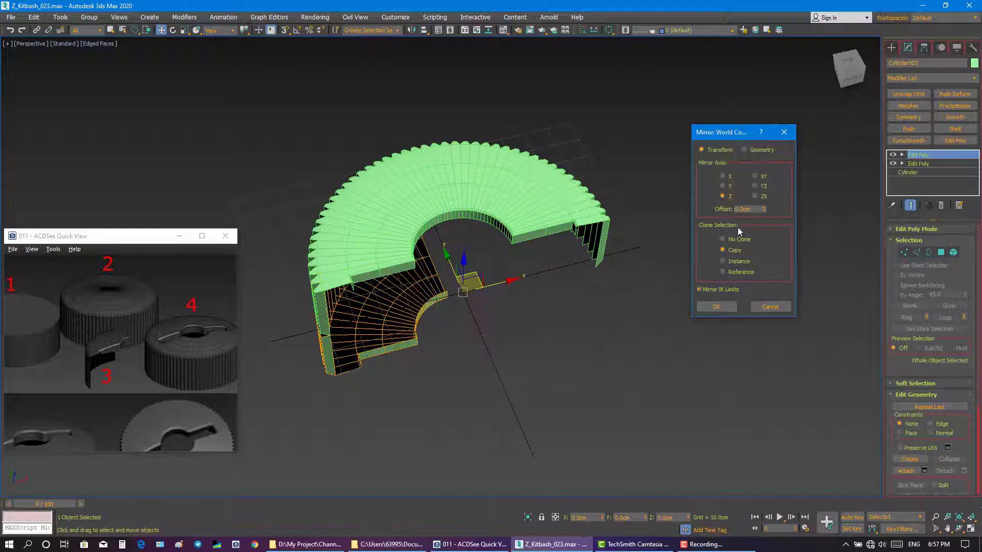
{"action": "left_click", "coordinate": [763, 308]}
{"action": "middle_click_drag", "start_coordinate": [513, 302], "coordinate": [563, 214], "text": "alt"}
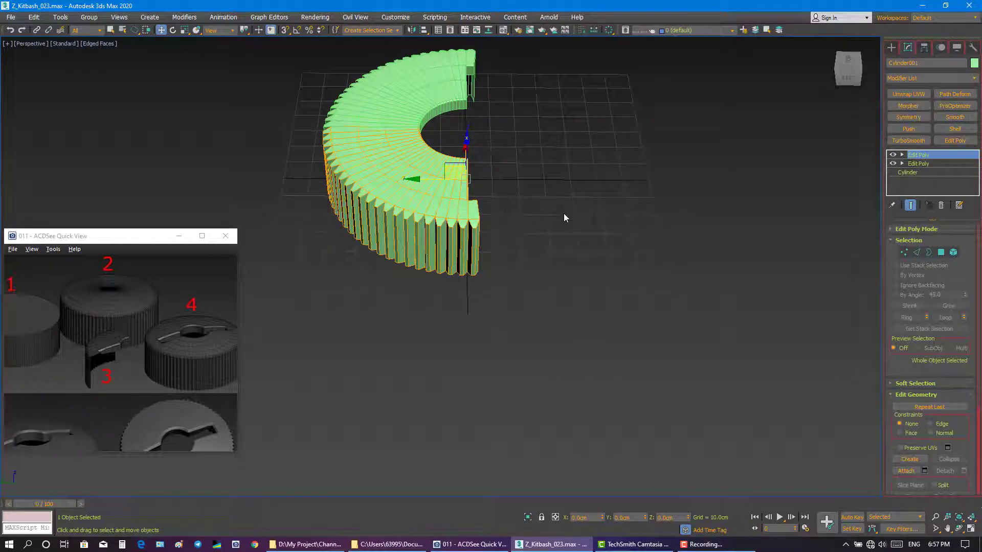
- Compare the quarter section with its upper Edit Poly modifier off and on, and remove the mirrored copy
{"action": "middle_click_drag", "start_coordinate": [563, 216], "coordinate": [547, 259], "text": "alt"}
{"action": "key", "text": "q"}
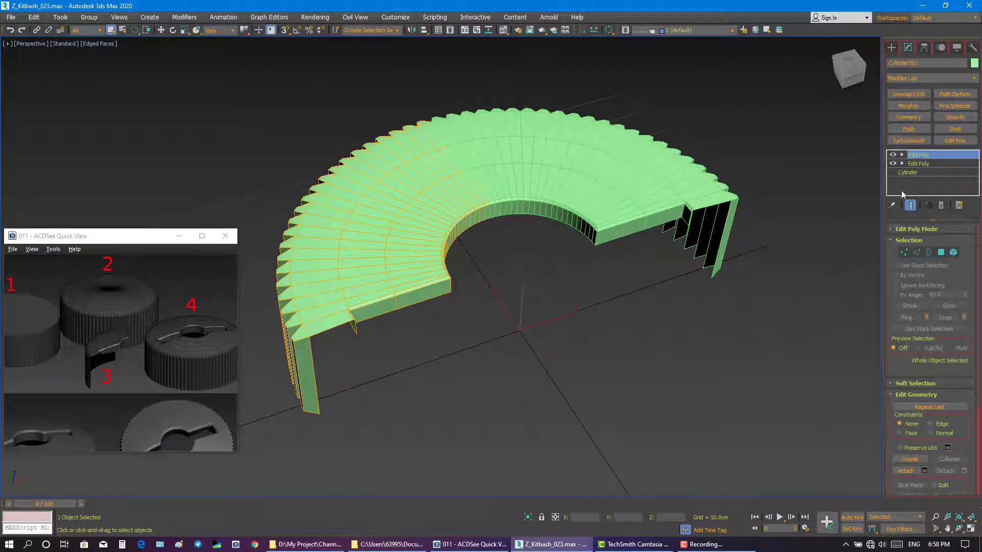
{"action": "left_click", "coordinate": [892, 155]}
{"action": "left_click", "coordinate": [892, 155]}
{"action": "left_click", "coordinate": [892, 155]}
{"action": "left_click", "coordinate": [892, 155]}
{"action": "left_click", "coordinate": [785, 231]}
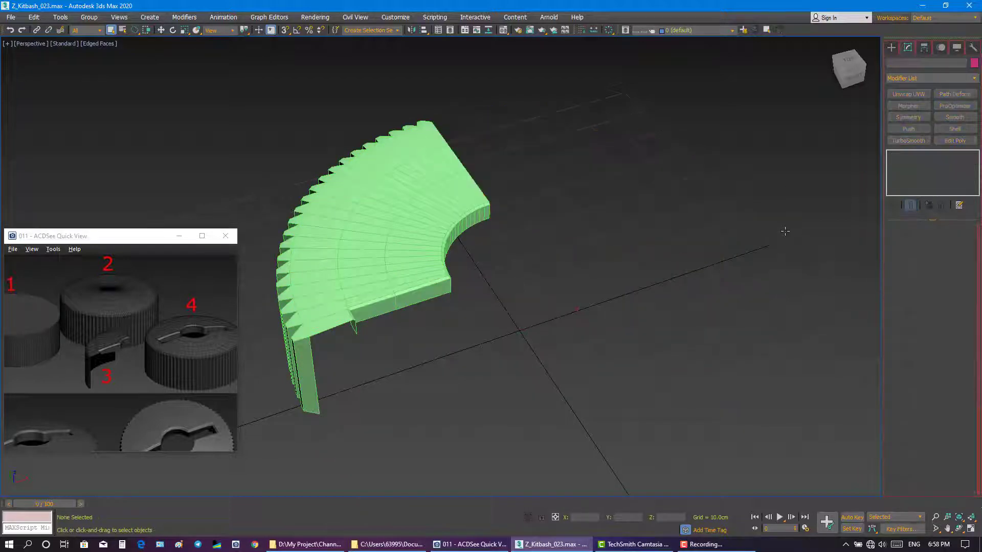
- Mirror the quarter section across the Y axis as a reference with 0 cm offset
{"action": "middle_click_drag", "start_coordinate": [566, 231], "coordinate": [648, 246], "text": "alt"}
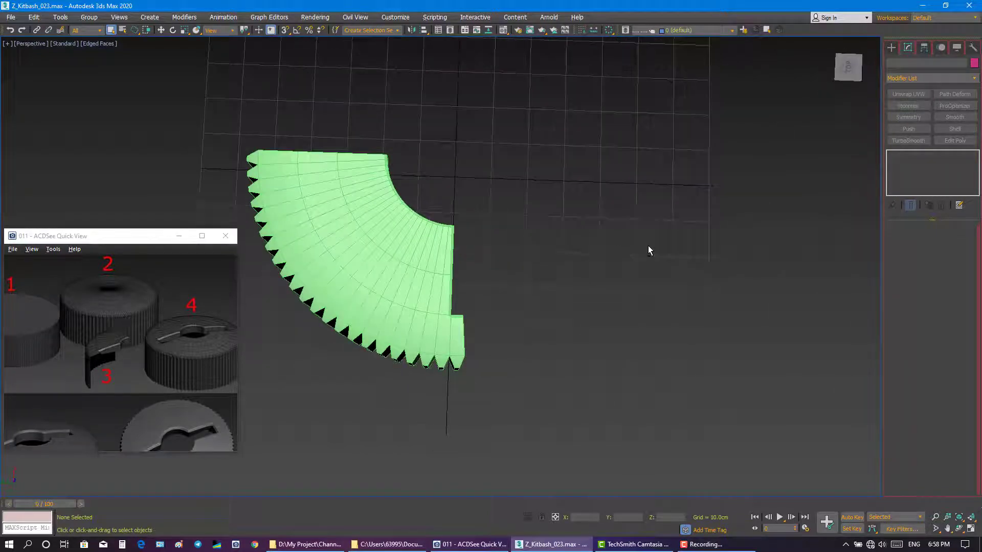
{"action": "middle_click_drag", "start_coordinate": [576, 229], "coordinate": [514, 245], "text": "alt"}
{"action": "left_click", "coordinate": [461, 249]}
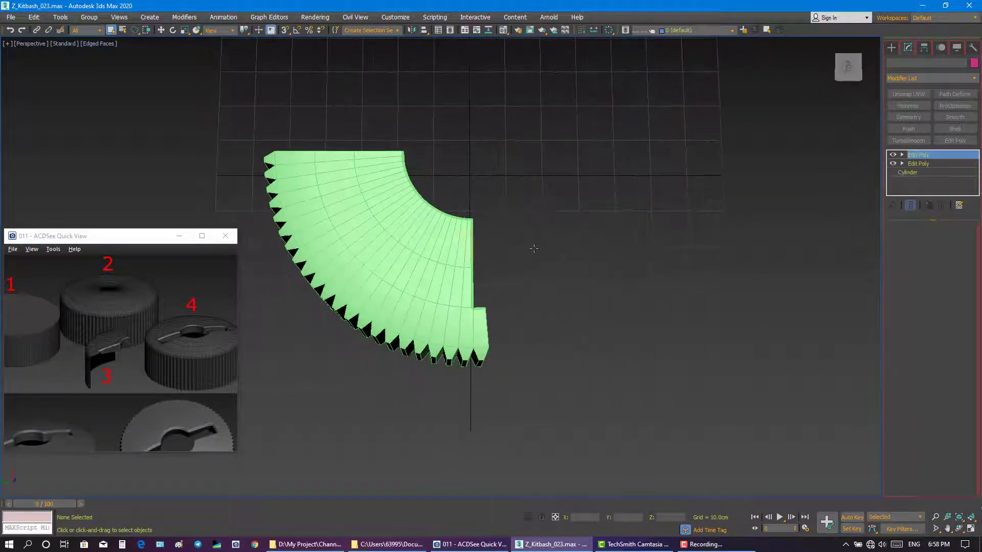
{"action": "left_click", "coordinate": [411, 29]}
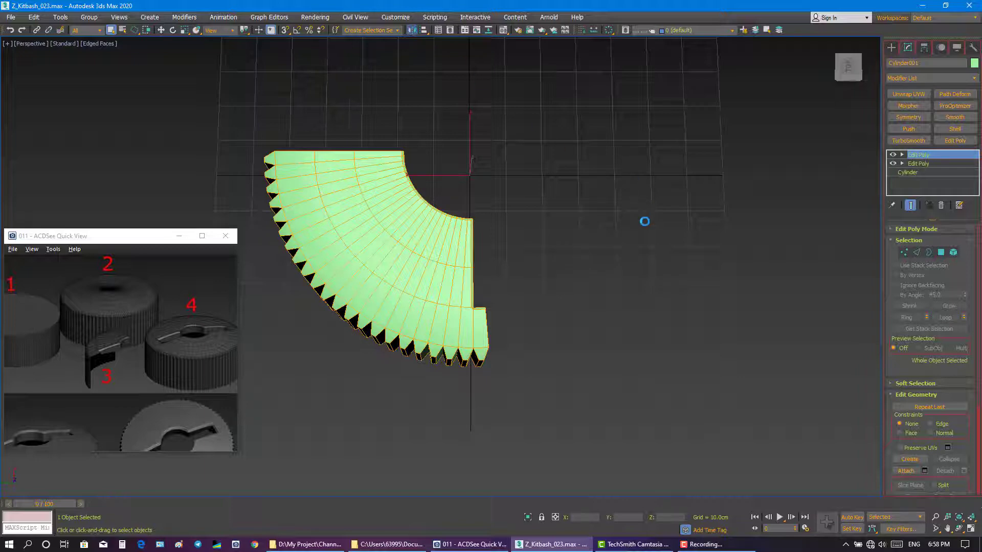
{"action": "left_click", "coordinate": [694, 196]}
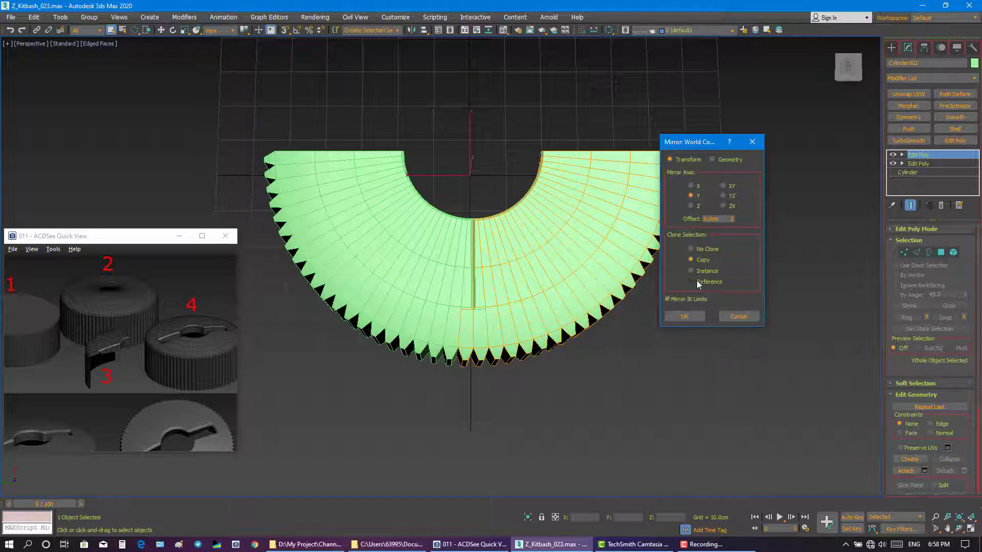
{"action": "left_click", "coordinate": [684, 316]}
{"action": "scroll", "coordinate": [447, 267], "scroll_direction": "up", "scroll_amount": 3}
- Add a new Edit Poly modifier to the original quarter and select the polygons along its slot side
{"action": "left_click", "coordinate": [447, 267]}
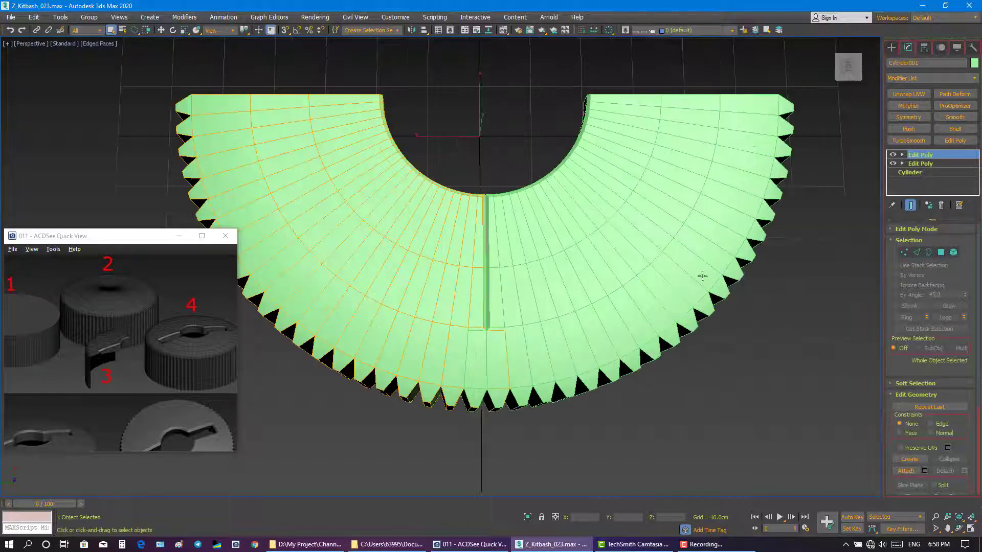
{"action": "left_click", "coordinate": [955, 141]}
{"action": "left_click", "coordinate": [941, 252]}
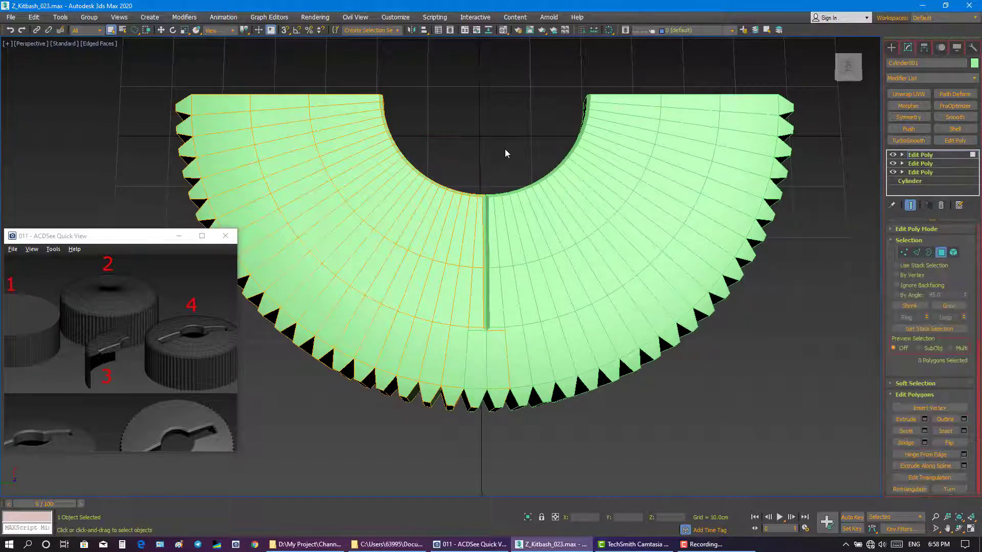
{"action": "left_click_drag", "start_coordinate": [480, 228], "coordinate": [418, 230]}
{"action": "left_click_drag", "start_coordinate": [135, 31], "coordinate": [136, 42]}
{"action": "left_click_drag", "start_coordinate": [480, 347], "coordinate": [497, 404]}
{"action": "left_click", "coordinate": [463, 401], "text": "ctrl"}
- Deselect the outer rim and tooth polygons, and delete the slot's wall, bevel and adjoining inner top strip
{"action": "middle_click_drag", "start_coordinate": [512, 409], "coordinate": [479, 426], "text": "alt"}
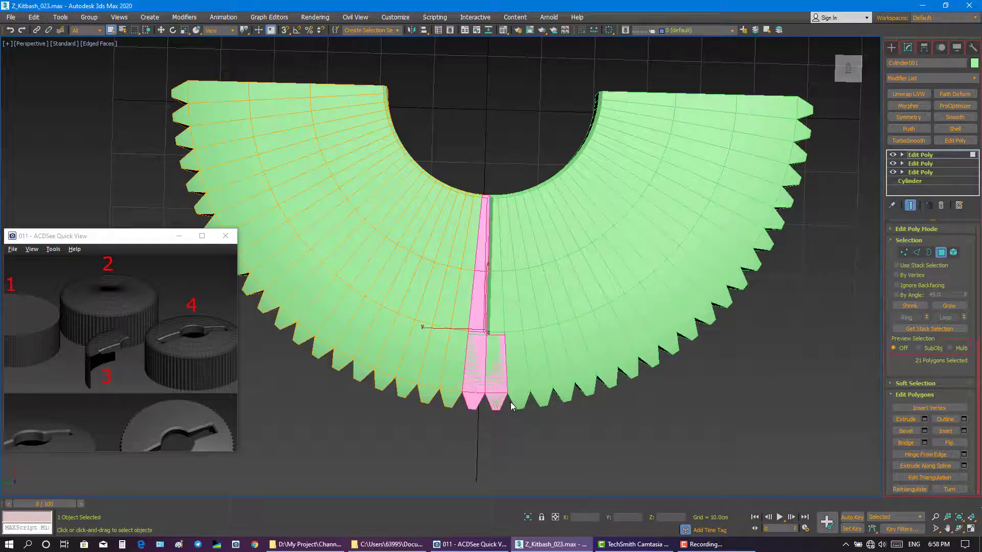
{"action": "middle_click_drag", "start_coordinate": [510, 407], "coordinate": [491, 391], "text": "alt"}
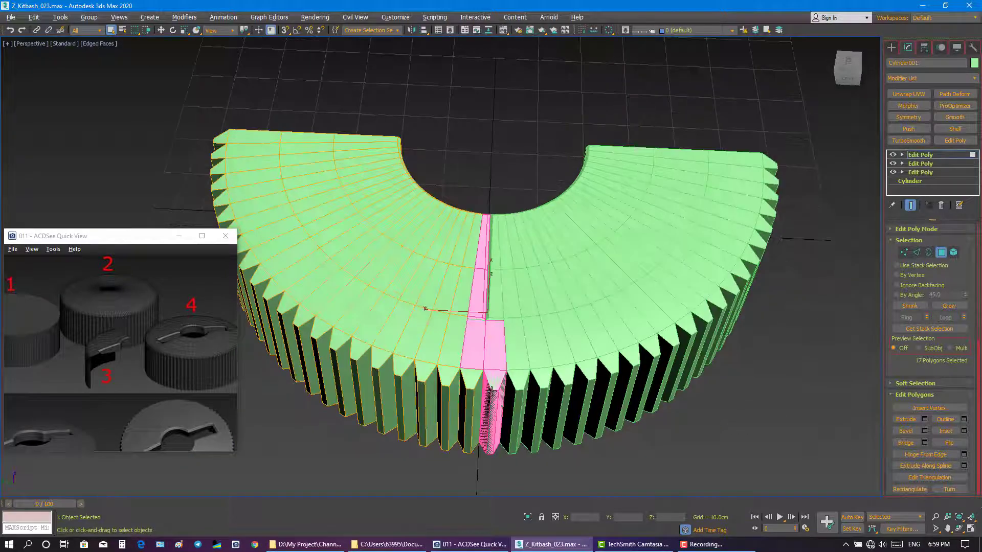
{"action": "left_click", "coordinate": [473, 357], "text": "alt"}
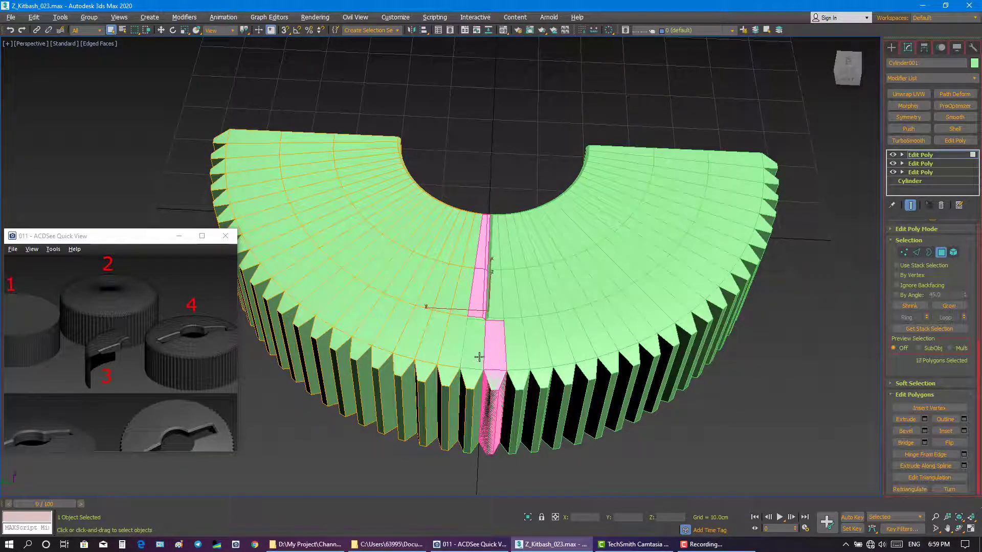
{"action": "middle_click_drag", "start_coordinate": [524, 351], "coordinate": [526, 345], "text": "alt"}
{"action": "middle_click_drag", "start_coordinate": [525, 346], "coordinate": [515, 318], "text": "alt"}
{"action": "scroll", "coordinate": [490, 324], "scroll_direction": "up", "scroll_amount": 5}
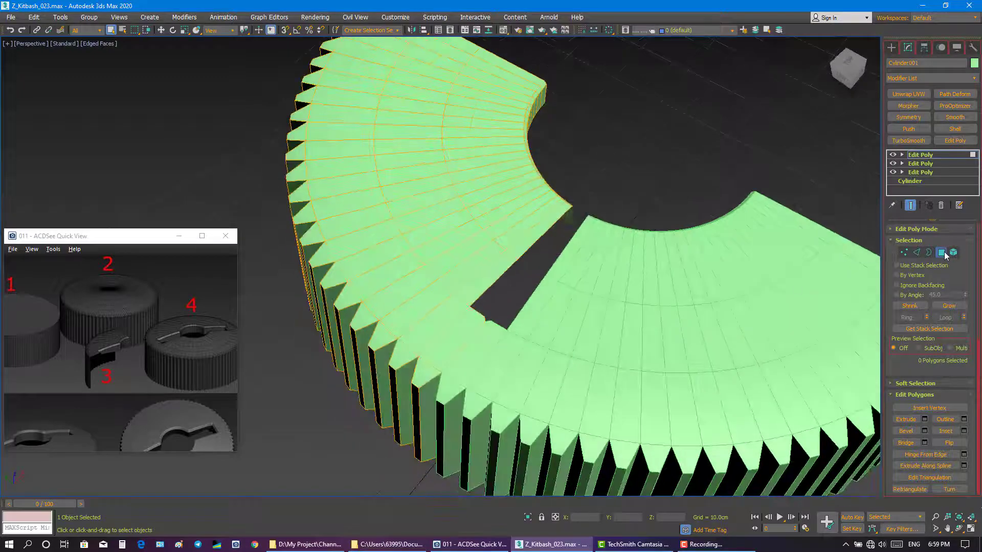
- Delete the mirrored reference so only the original quarter section is kept
{"action": "left_click", "coordinate": [730, 252]}
{"action": "key", "text": "Delete"}
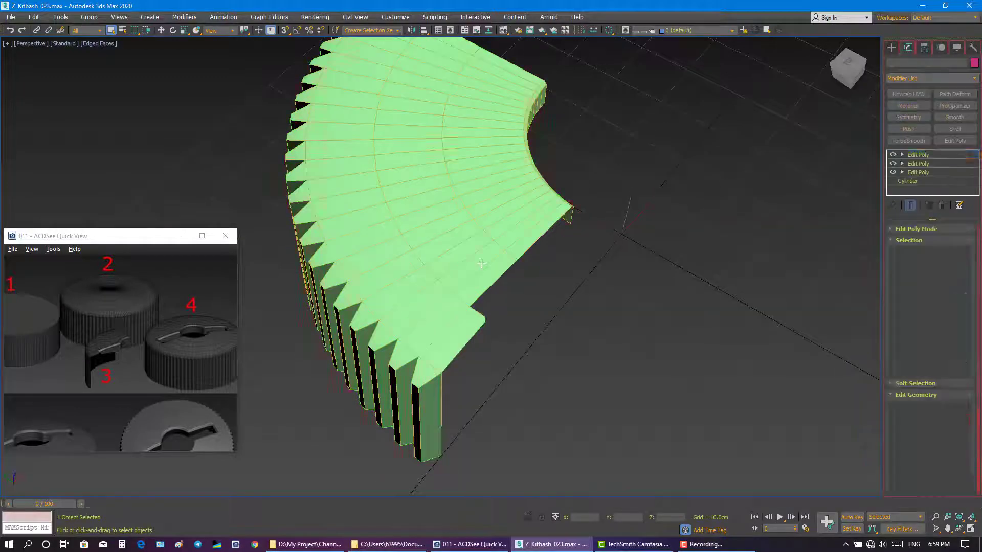
{"action": "mouse_move", "coordinate": [481, 264]}
{"action": "middle_mouse_down", "text": "alt"}
{"action": "mouse_move", "coordinate": [432, 245]}
{"action": "mouse_move", "coordinate": [412, 263]}
{"action": "mouse_move", "coordinate": [526, 271]}
{"action": "middle_mouse_up", "text": "alt"}
{"action": "middle_click_drag", "start_coordinate": [767, 213], "coordinate": [779, 229], "text": "alt"}
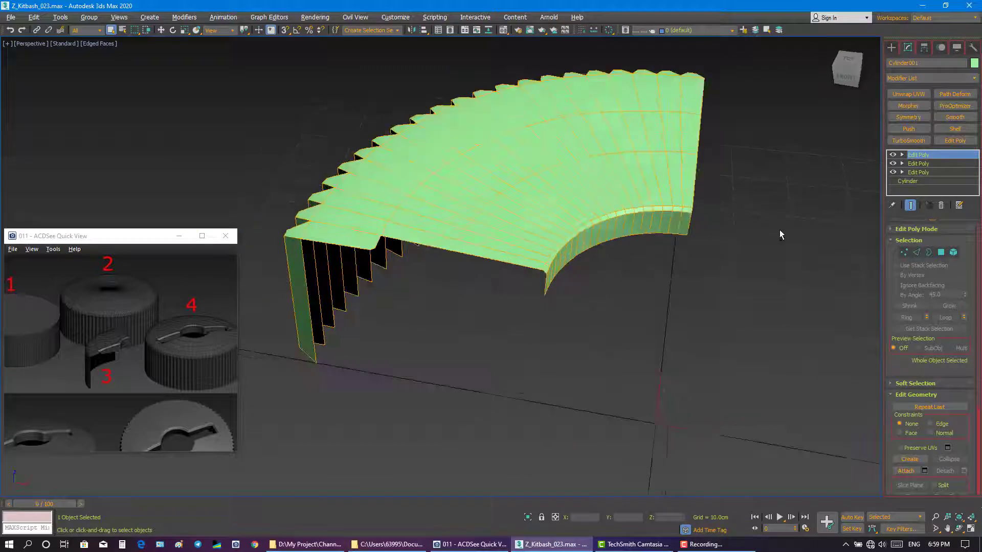
- Select the full loop of wall and bevel polygons around the central hole and delete it
{"action": "left_click", "coordinate": [940, 253]}
{"action": "left_click", "coordinate": [684, 223]}
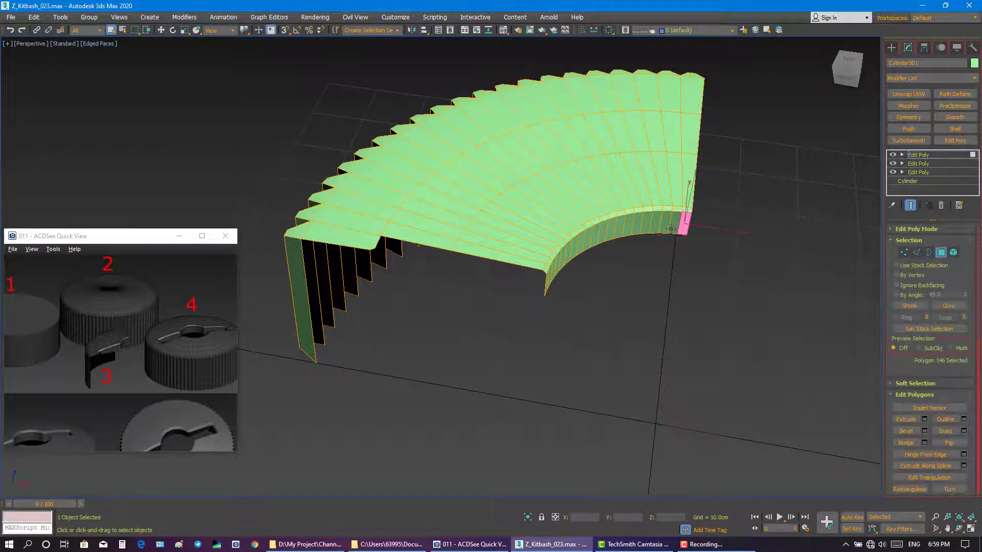
{"action": "left_click", "coordinate": [675, 224], "text": "shift"}
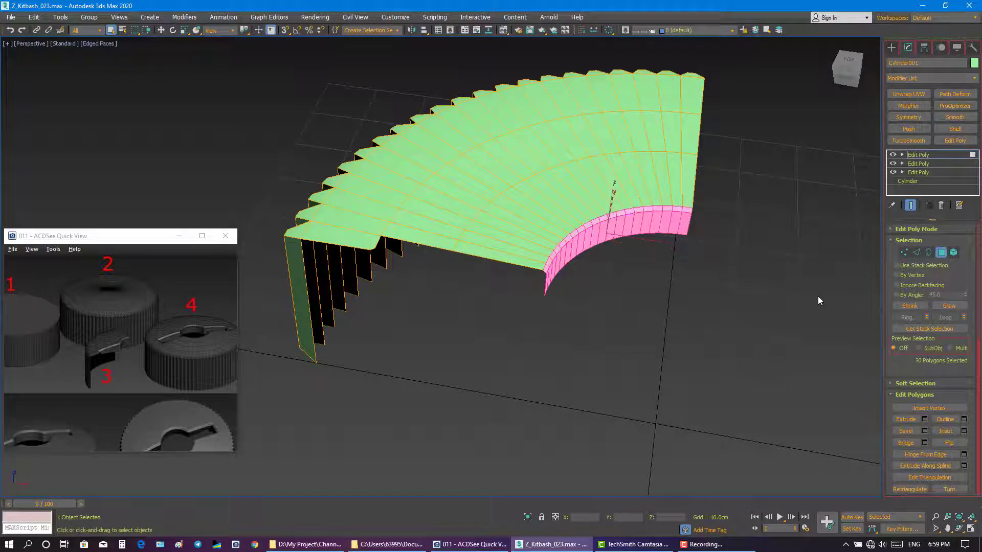
{"action": "key", "text": "Delete"}
- Collapse the two vertices at the bevelled outer corner of the slot notch into one vertex
{"action": "middle_click_drag", "start_coordinate": [817, 296], "coordinate": [689, 247], "text": "alt"}
{"action": "scroll", "coordinate": [689, 246], "scroll_direction": "up", "scroll_amount": 2}
{"action": "key", "text": "1"}
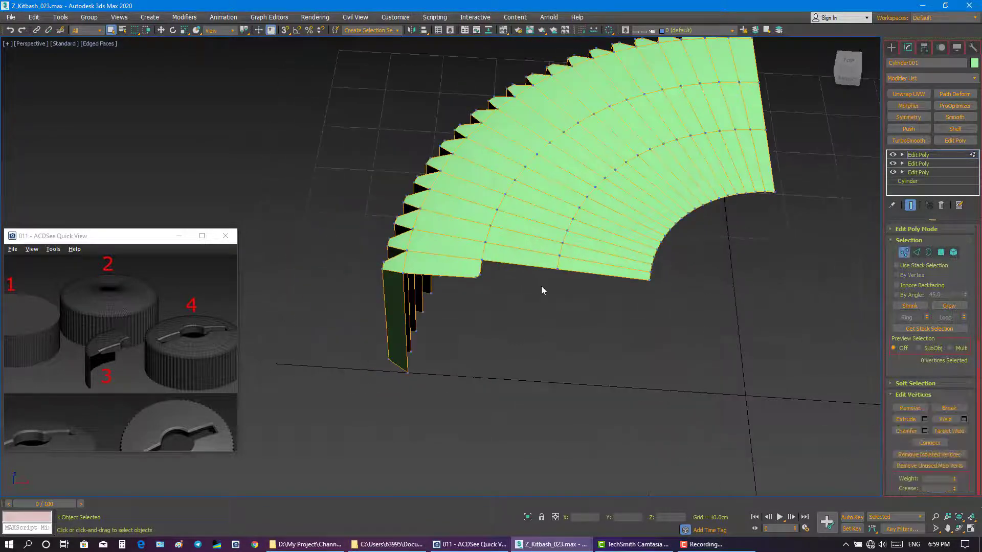
{"action": "scroll", "coordinate": [541, 286], "scroll_direction": "up", "scroll_amount": 4}
{"action": "middle_click_drag", "start_coordinate": [513, 308], "coordinate": [512, 263]}
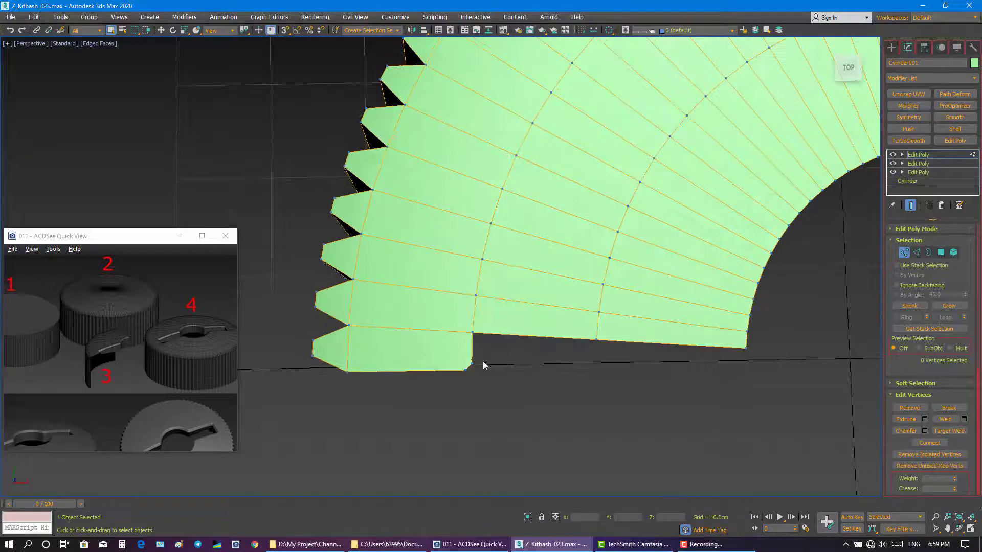
{"action": "left_click", "coordinate": [467, 371], "text": "ctrl"}
{"action": "key", "text": "r"}
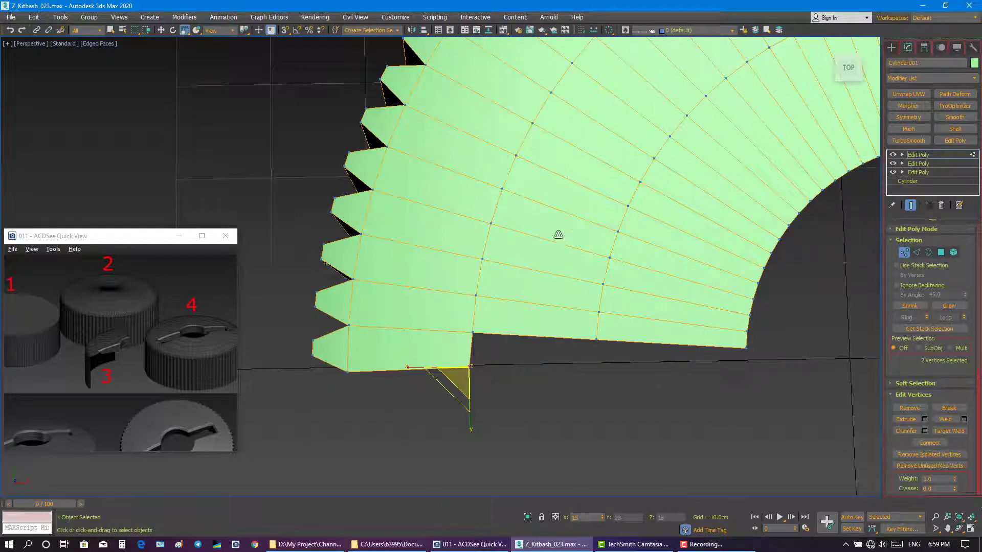
{"action": "key", "text": "q"}
{"action": "middle_click_drag", "start_coordinate": [550, 309], "coordinate": [515, 327], "text": "alt"}
{"action": "right_click", "coordinate": [453, 353]}
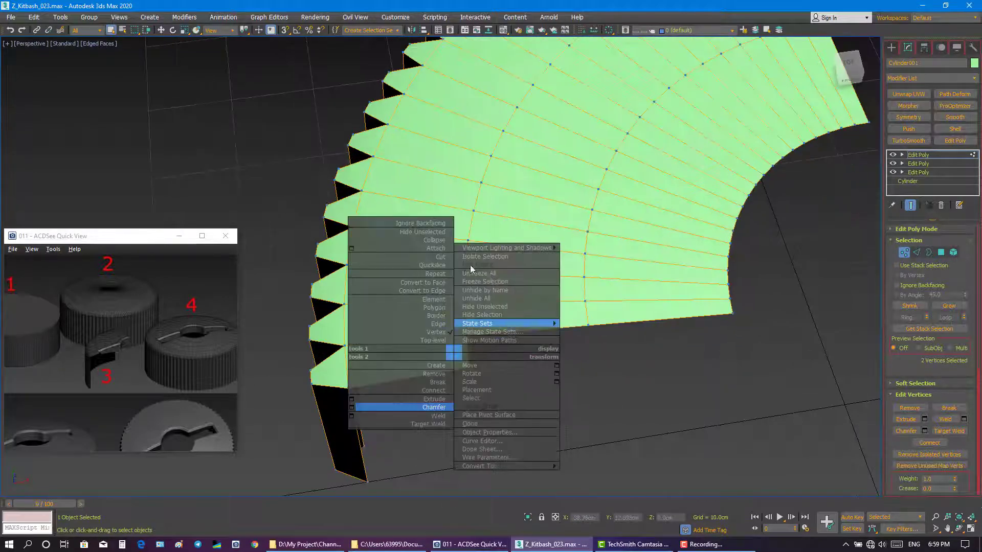
{"action": "left_click", "coordinate": [430, 241]}
- Select the open edge loop along the curved rim of the central hole
{"action": "scroll", "coordinate": [461, 287], "scroll_direction": "up", "scroll_amount": 2}
{"action": "scroll", "coordinate": [460, 259], "scroll_direction": "down", "scroll_amount": 2}
{"action": "middle_click_drag", "start_coordinate": [458, 276], "coordinate": [516, 234], "text": "alt"}
{"action": "key", "text": "2"}
{"action": "scroll", "coordinate": [542, 268], "scroll_direction": "down", "scroll_amount": 3}
{"action": "double_click", "coordinate": [517, 219]}
{"action": "scroll", "coordinate": [561, 227], "scroll_direction": "up", "scroll_amount": 3}
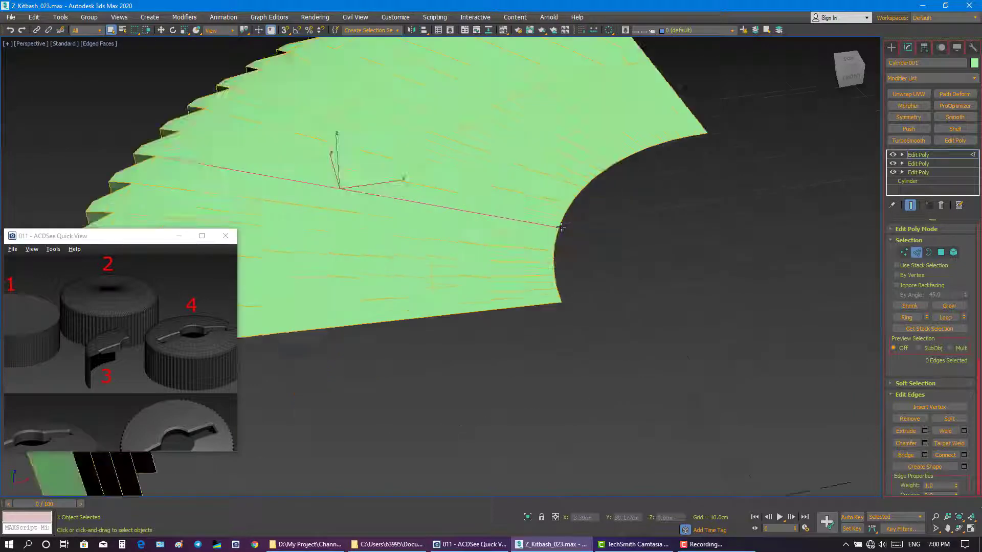
{"action": "scroll", "coordinate": [561, 227], "scroll_direction": "up", "scroll_amount": 3}
{"action": "double_click", "coordinate": [557, 219]}
- Add the two long edges of the slot notch and its short end edge to the edge selection
{"action": "scroll", "coordinate": [554, 220], "scroll_direction": "down", "scroll_amount": 8}
{"action": "scroll", "coordinate": [558, 231], "scroll_direction": "up", "scroll_amount": 3}
{"action": "mouse_move", "coordinate": [538, 234]}
{"action": "middle_mouse_down"}
{"action": "mouse_move", "coordinate": [558, 232]}
{"action": "mouse_move", "coordinate": [548, 246]}
{"action": "middle_mouse_up"}
{"action": "scroll", "coordinate": [558, 231], "scroll_direction": "up", "scroll_amount": 3}
{"action": "left_click", "coordinate": [506, 249], "text": "ctrl"}
{"action": "left_click", "coordinate": [461, 250], "text": "ctrl"}
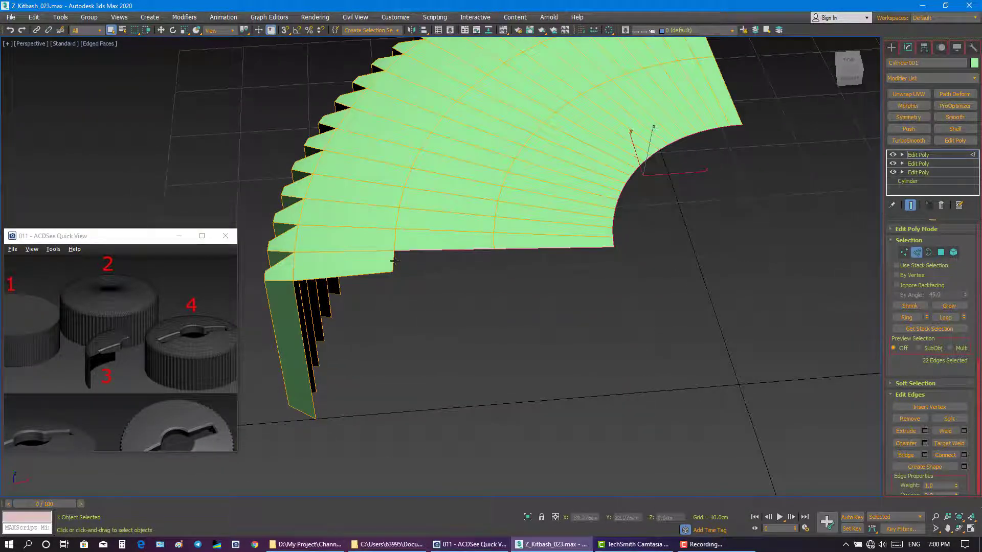
{"action": "left_click", "coordinate": [393, 262], "text": "ctrl"}
{"action": "middle_click_drag", "start_coordinate": [430, 265], "coordinate": [423, 263], "text": "alt"}
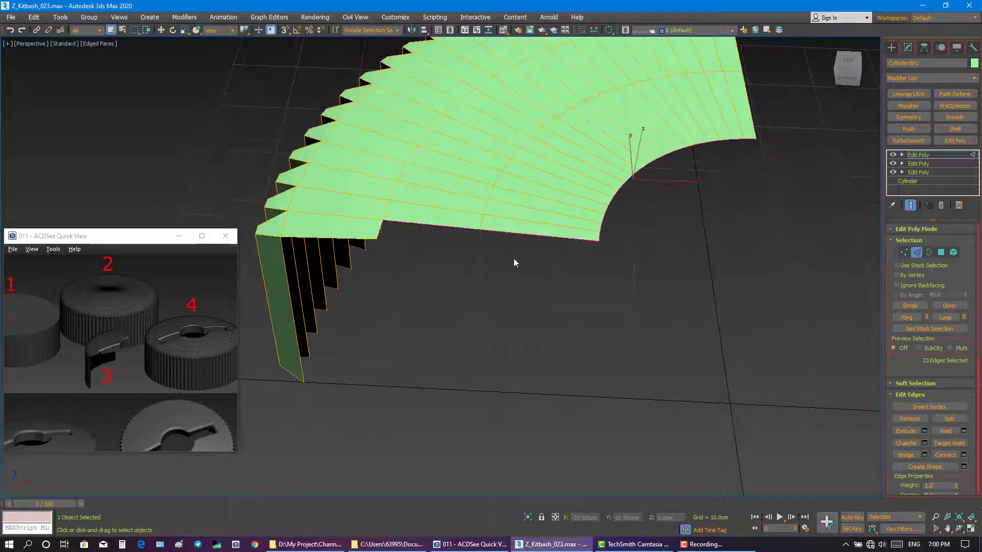
- Extend the selected hole and slot edges straight down about 6.7 cm to form new vertical walls
{"action": "key", "text": "w"}
{"action": "left_click_drag", "start_coordinate": [638, 152], "coordinate": [636, 191], "text": "shift"}
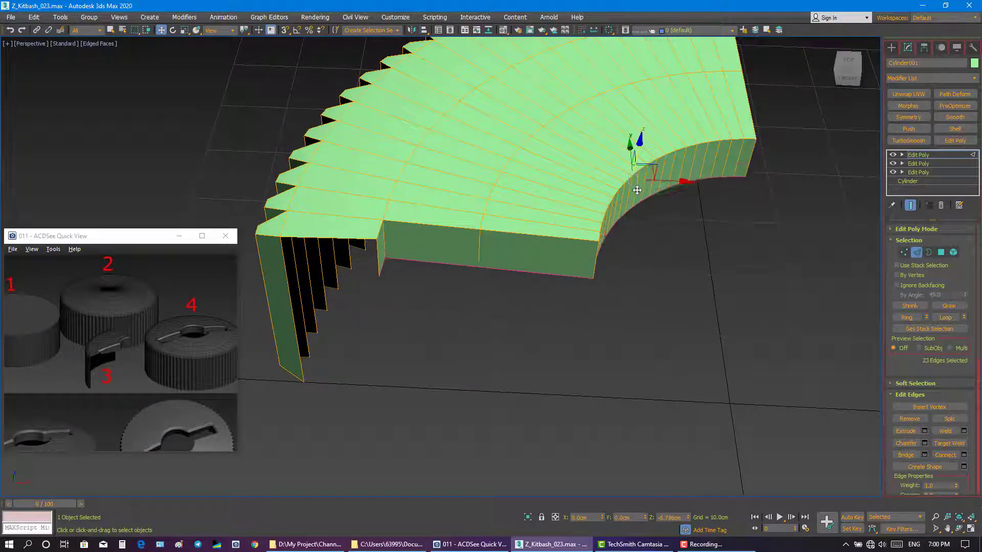
{"action": "key", "text": "q"}
{"action": "mouse_move", "coordinate": [589, 196]}
{"action": "middle_mouse_down", "text": "alt"}
{"action": "mouse_move", "coordinate": [606, 204]}
{"action": "mouse_move", "coordinate": [557, 191]}
{"action": "mouse_move", "coordinate": [586, 197]}
{"action": "middle_mouse_up", "text": "alt"}
{"action": "left_click", "coordinate": [652, 236]}
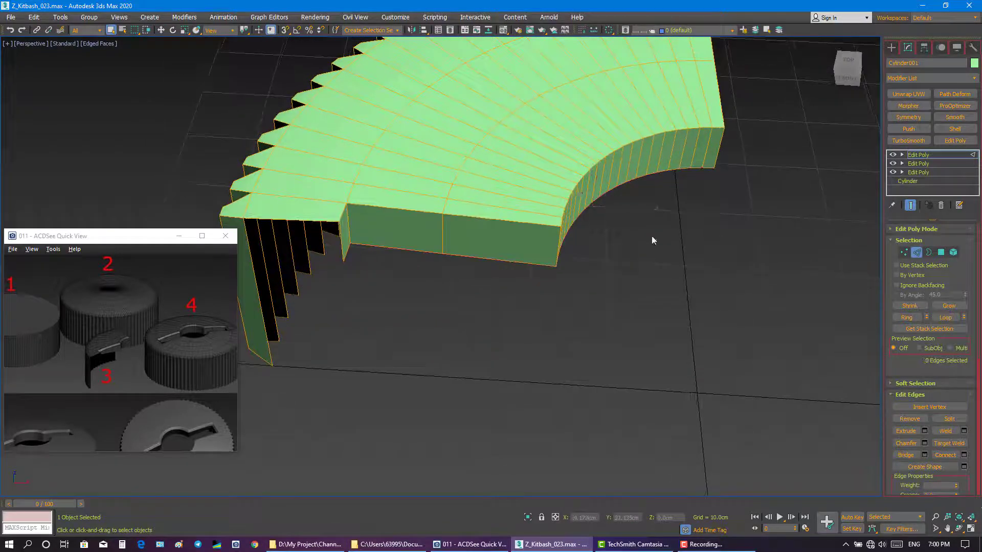
- Leave edge editing, deselect the quarter section and save the scene
{"action": "left_click", "coordinate": [920, 251]}
{"action": "left_click", "coordinate": [708, 244]}
{"action": "key", "text": "z"}
{"action": "mouse_move", "coordinate": [599, 247]}
{"action": "middle_mouse_down", "text": "alt"}
{"action": "mouse_move", "coordinate": [583, 285]}
{"action": "mouse_move", "coordinate": [576, 236]}
{"action": "mouse_move", "coordinate": [588, 242]}
{"action": "middle_mouse_up", "text": "alt"}
{"action": "scroll", "coordinate": [583, 284], "scroll_direction": "down", "scroll_amount": 3}
{"action": "left_click", "coordinate": [509, 186]}
{"action": "left_click", "coordinate": [639, 217]}
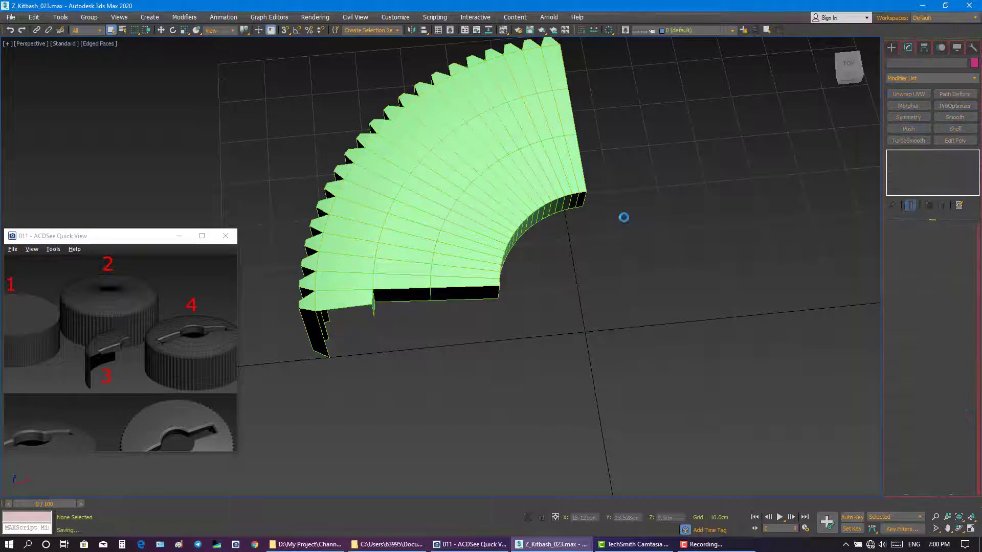
- Mirror the rebuilt quarter section across the Y axis as a reference with 0 cm offset
{"action": "left_click", "coordinate": [513, 140]}
{"action": "key", "text": "alt+m"}
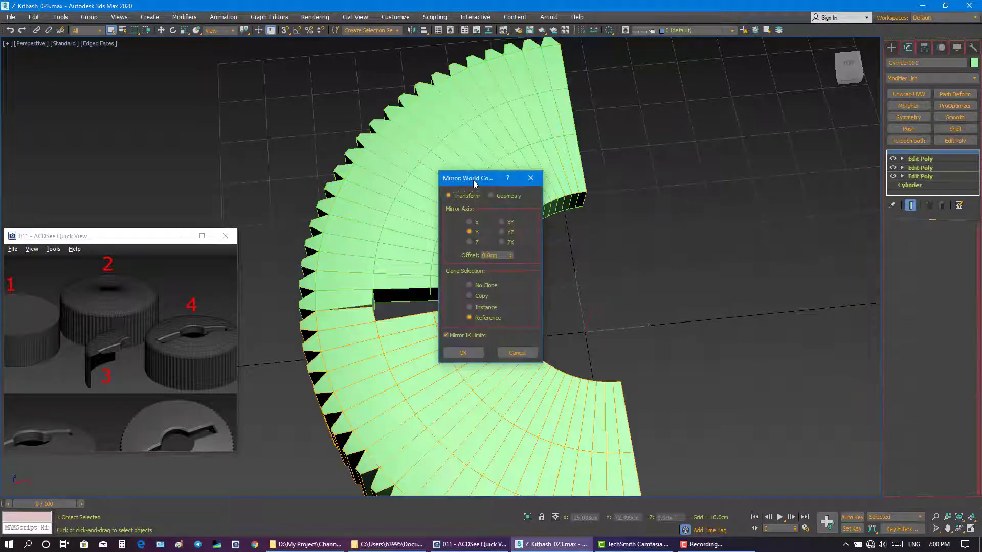
{"action": "left_click_drag", "start_coordinate": [473, 180], "coordinate": [702, 144]}
{"action": "left_click", "coordinate": [693, 317]}
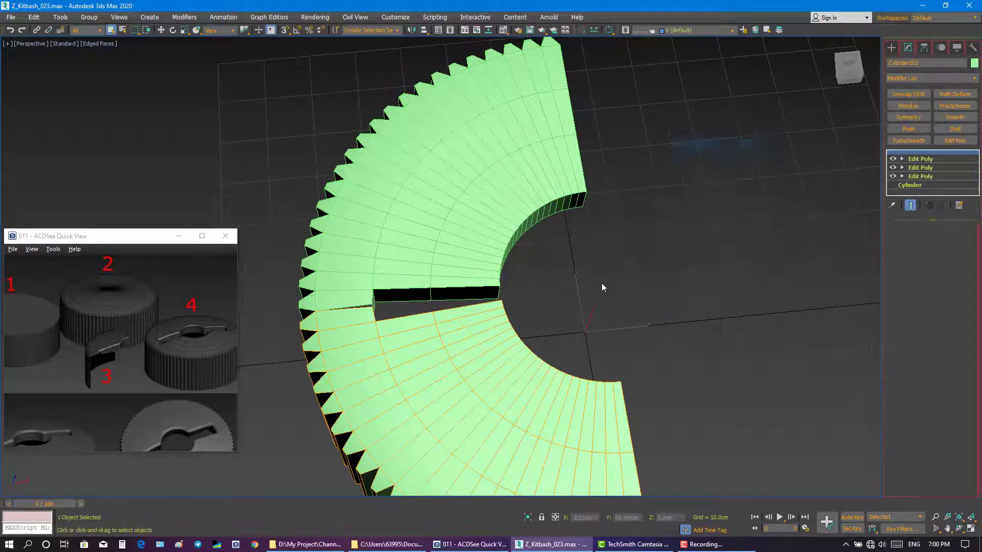
{"action": "middle_click_drag", "start_coordinate": [514, 270], "coordinate": [593, 221], "text": "alt"}
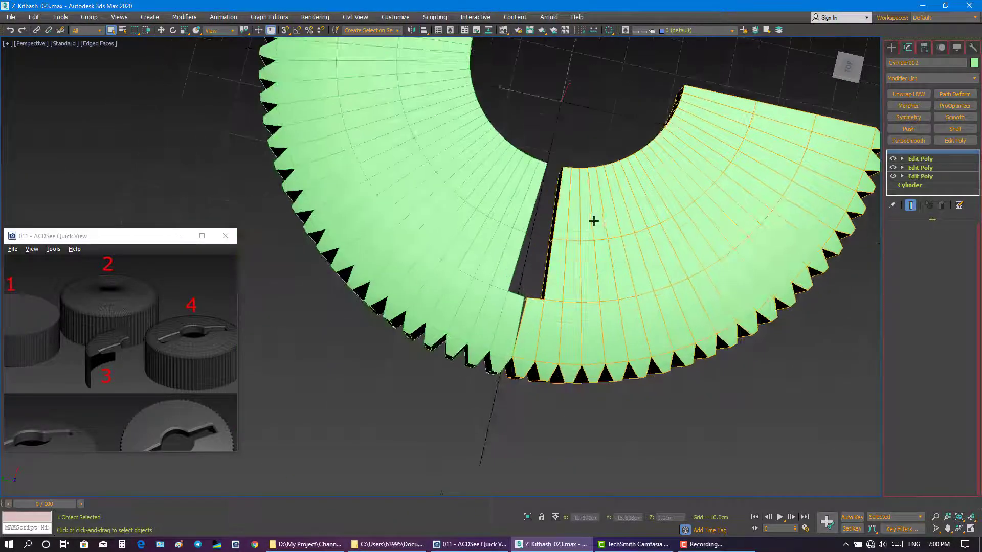
- In the wireframe top view, move the original quarter's outer slot corner vertices about 0.3 cm along negative Y onto the mirror seam
{"action": "key", "text": "t"}
{"action": "key", "text": "F3"}
{"action": "scroll", "coordinate": [450, 254], "scroll_direction": "up", "scroll_amount": 10}
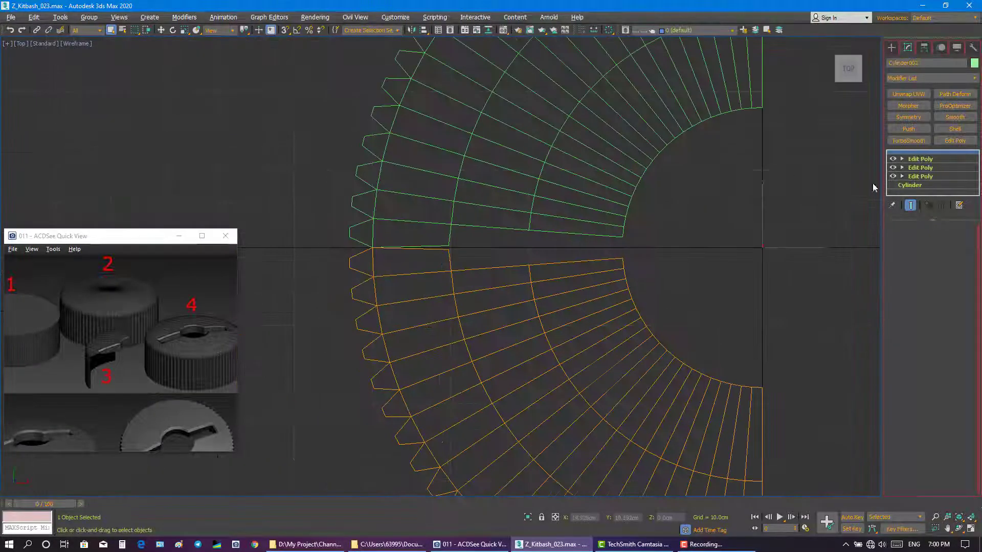
{"action": "left_click", "coordinate": [620, 228]}
{"action": "left_click", "coordinate": [904, 252]}
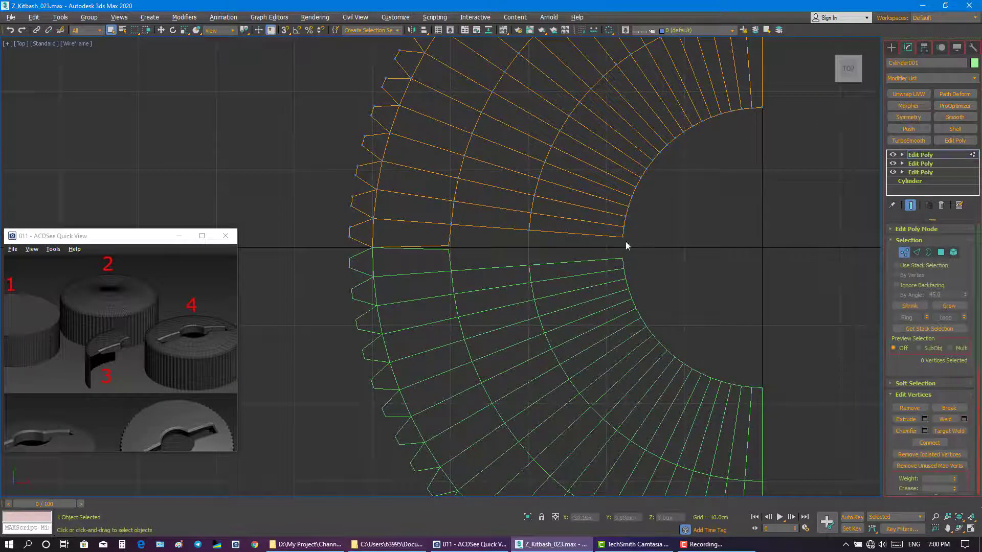
{"action": "scroll", "coordinate": [456, 249], "scroll_direction": "up", "scroll_amount": 5}
{"action": "left_click_drag", "start_coordinate": [439, 253], "coordinate": [429, 259]}
{"action": "key", "text": "w"}
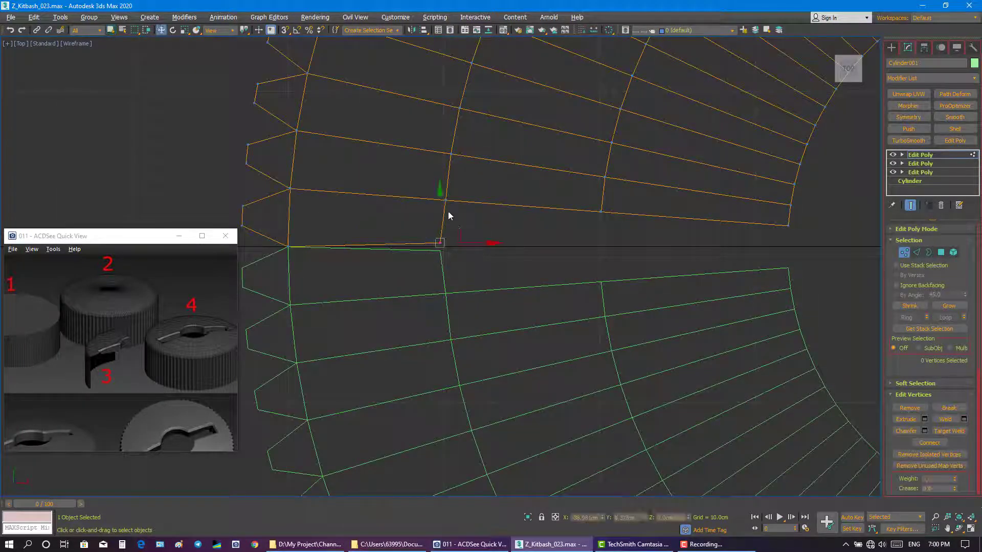
{"action": "left_click_drag", "start_coordinate": [440, 212], "coordinate": [440, 216]}
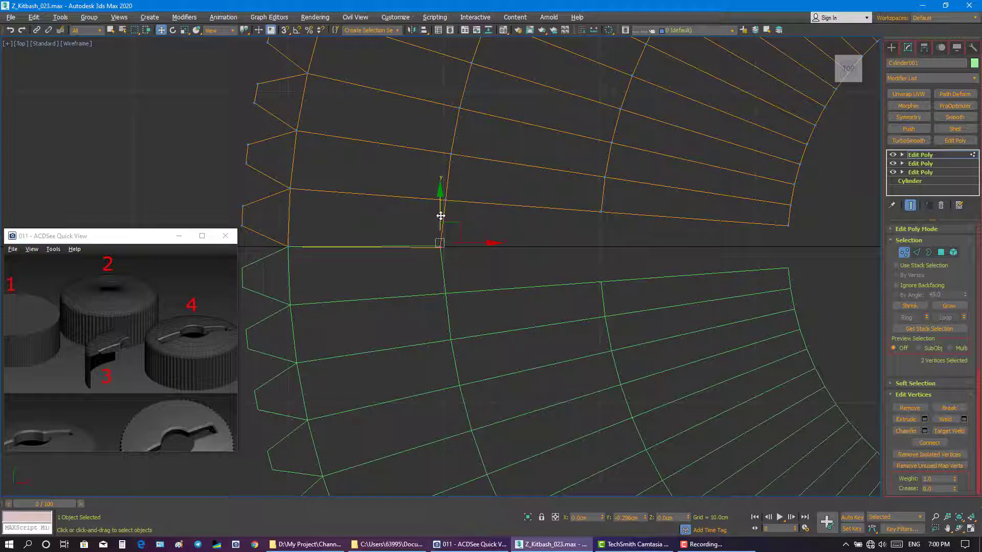
{"action": "left_click", "coordinate": [528, 233]}
{"action": "scroll", "coordinate": [534, 231], "scroll_direction": "down", "scroll_amount": 3}
{"action": "scroll", "coordinate": [539, 230], "scroll_direction": "up", "scroll_amount": 6}
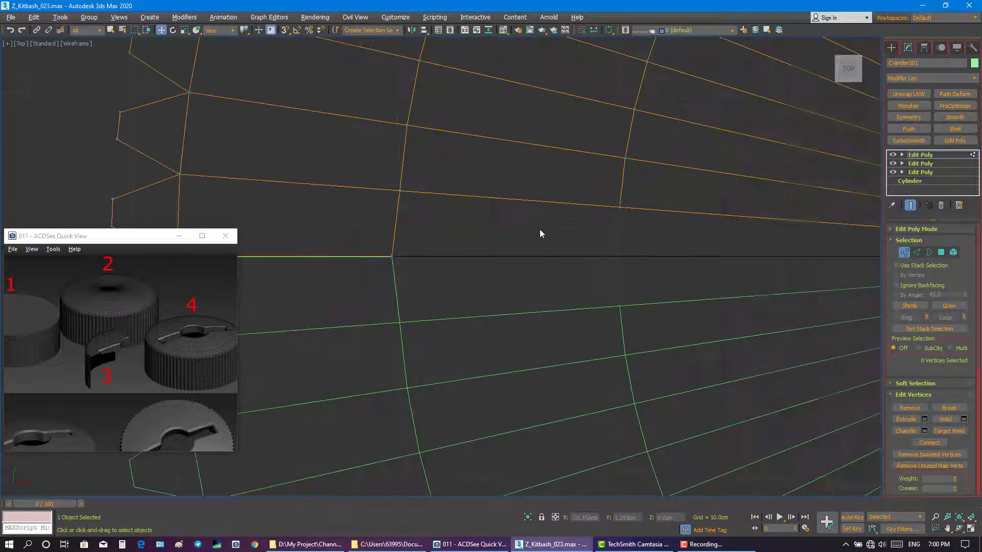
{"action": "scroll", "coordinate": [539, 229], "scroll_direction": "down", "scroll_amount": 2}
{"action": "scroll", "coordinate": [539, 230], "scroll_direction": "down", "scroll_amount": 1}
{"action": "middle_click_drag", "start_coordinate": [539, 230], "coordinate": [483, 231]}
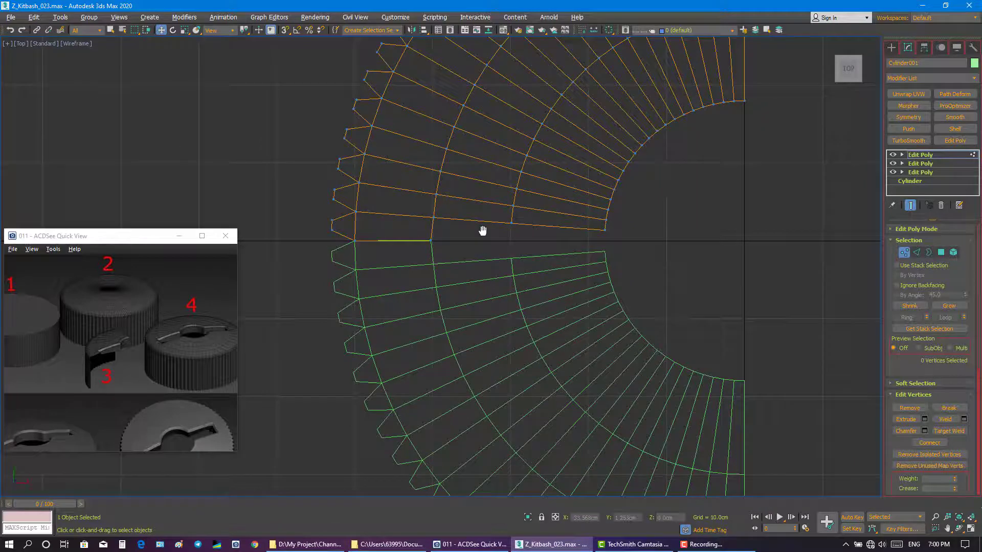
- Select the quarter section's vertices along the slot's long side and make them planar in Y
{"action": "middle_click_drag", "start_coordinate": [516, 238], "coordinate": [475, 235]}
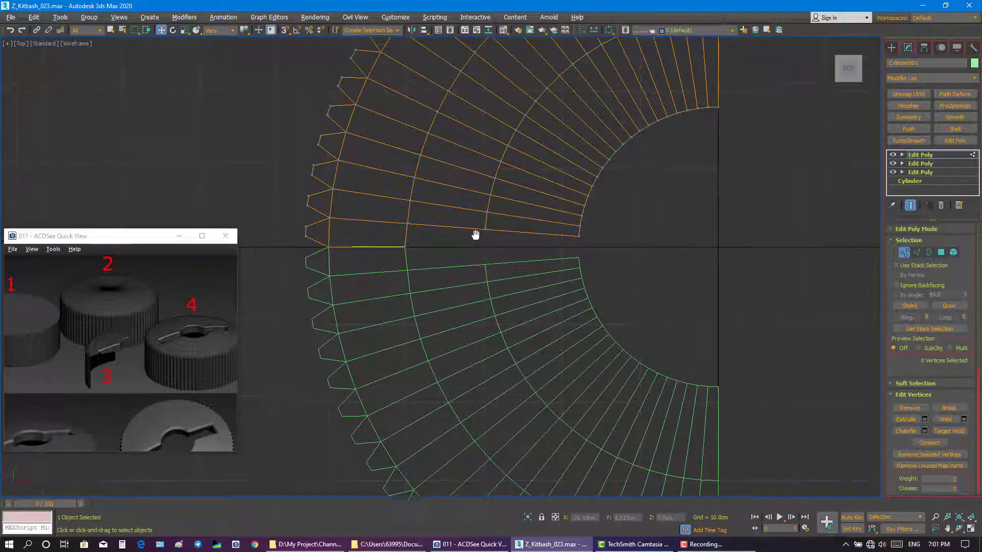
{"action": "scroll", "coordinate": [475, 237], "scroll_direction": "down", "scroll_amount": 2}
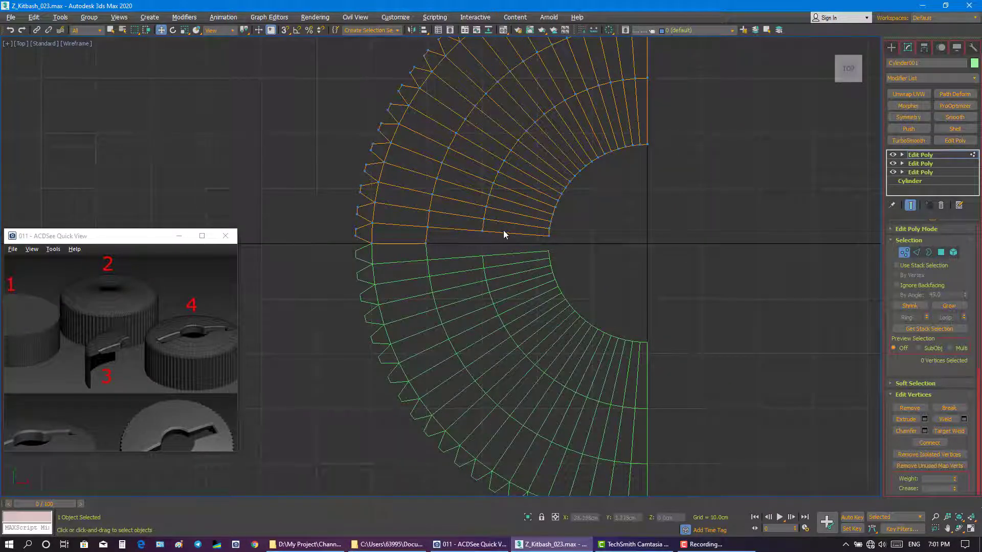
{"action": "left_click_drag", "start_coordinate": [555, 236], "coordinate": [556, 235]}
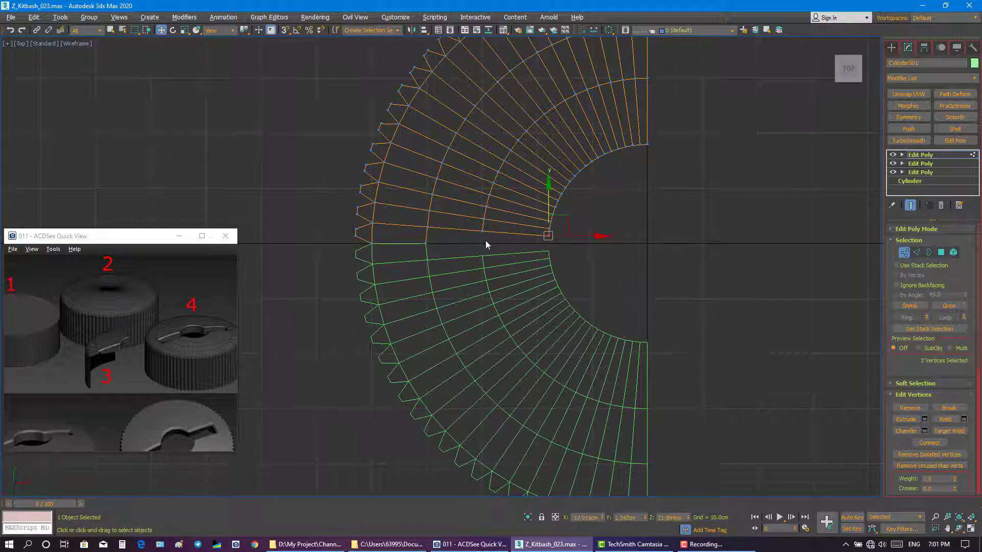
{"action": "key", "text": "q"}
{"action": "left_click_drag", "start_coordinate": [473, 236], "coordinate": [491, 226], "text": "ctrl"}
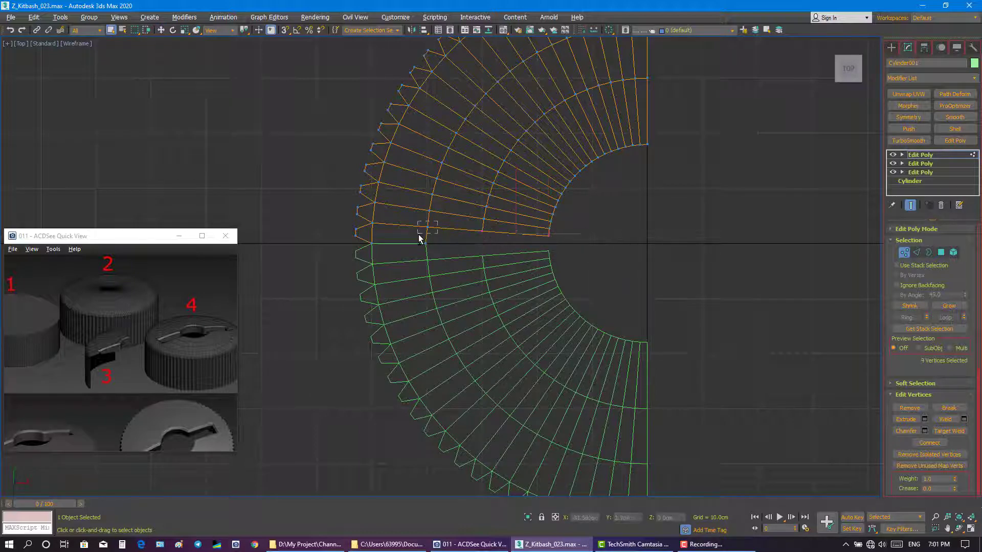
{"action": "left_click_drag", "start_coordinate": [418, 235], "coordinate": [419, 235], "text": "ctrl"}
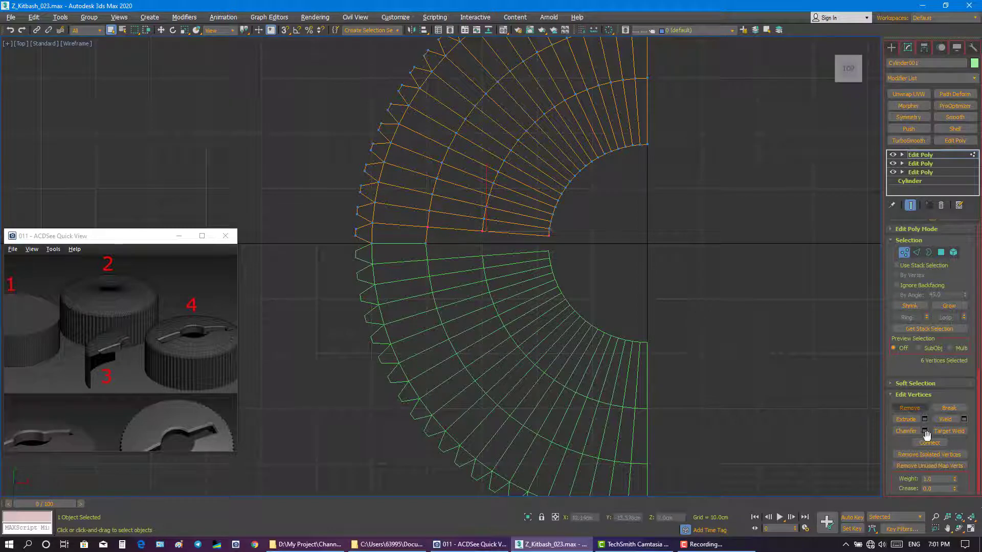
{"action": "left_click_drag", "start_coordinate": [976, 358], "coordinate": [978, 453]}
{"action": "left_click", "coordinate": [942, 403]}
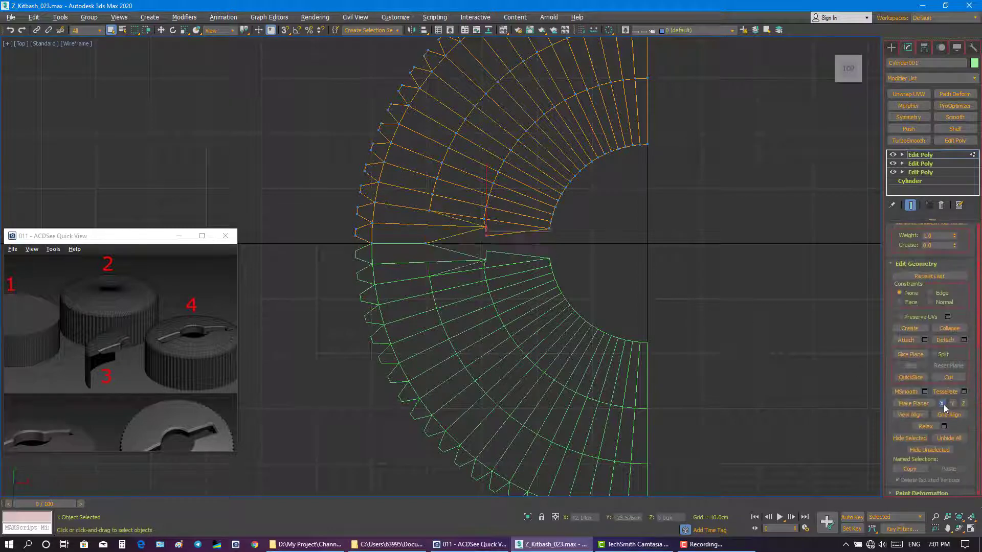
{"action": "key", "text": "ctrl+z"}
{"action": "left_click", "coordinate": [952, 404]}
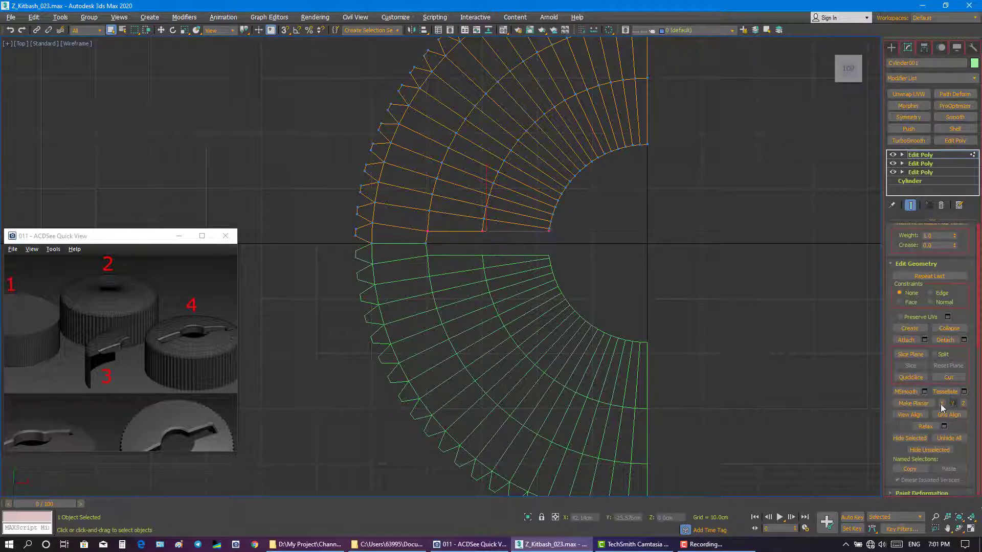
- Move the straightened slot-side vertices slightly toward the mirror seam, and shift the slot-end seam vertices along X to square the corner
{"action": "key", "text": "w"}
{"action": "scroll", "coordinate": [524, 258], "scroll_direction": "up", "scroll_amount": 3}
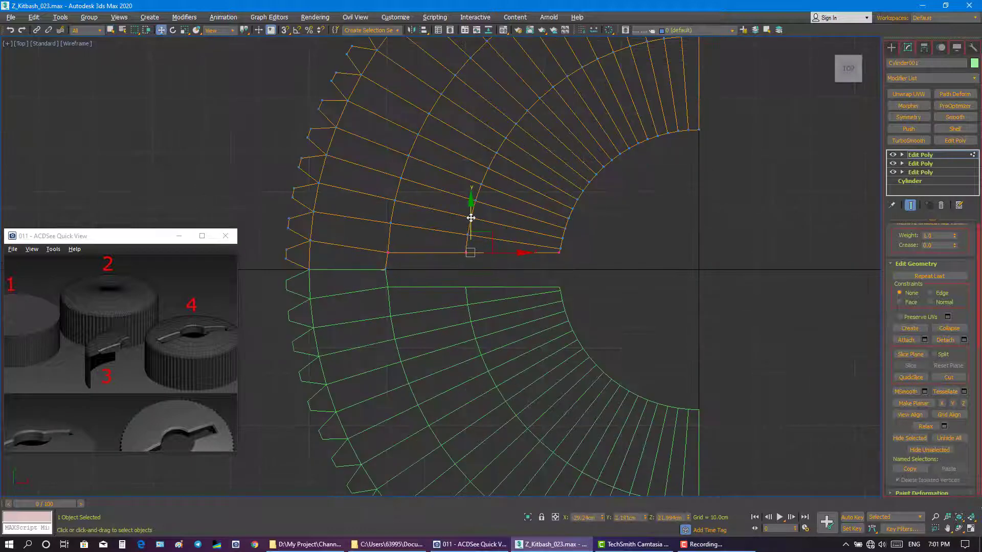
{"action": "left_click_drag", "start_coordinate": [470, 218], "coordinate": [471, 218]}
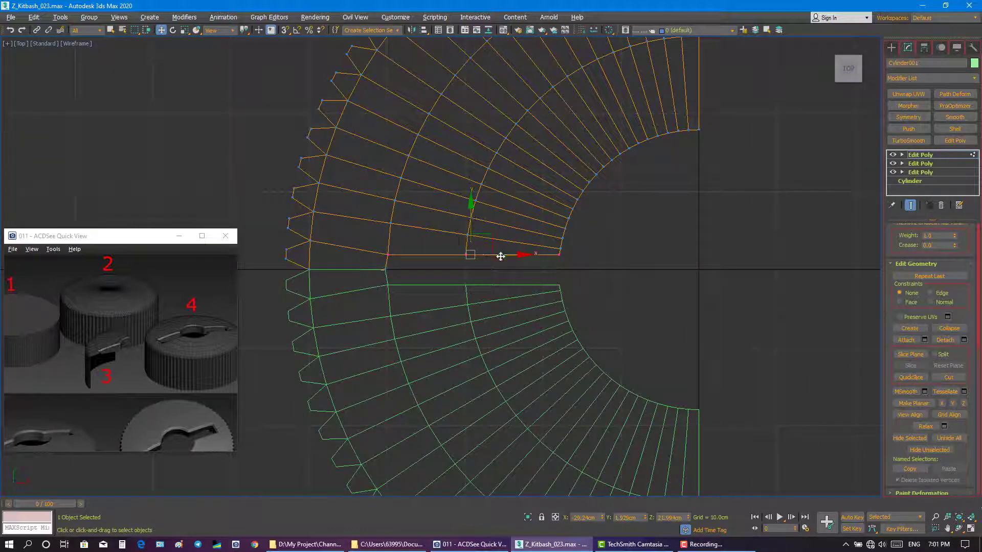
{"action": "left_click_drag", "start_coordinate": [502, 256], "coordinate": [504, 256]}
{"action": "left_click_drag", "start_coordinate": [372, 282], "coordinate": [372, 281]}
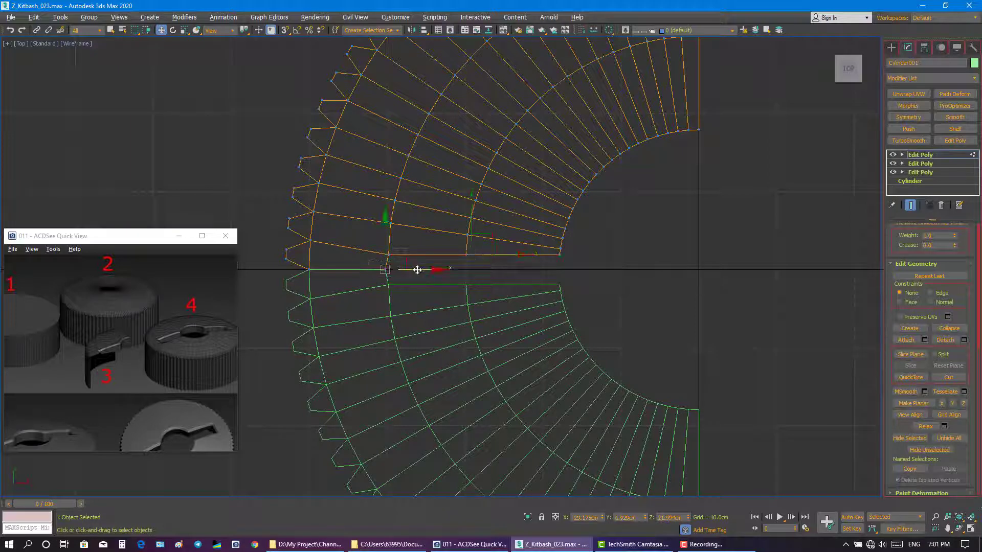
{"action": "left_click", "coordinate": [471, 274]}
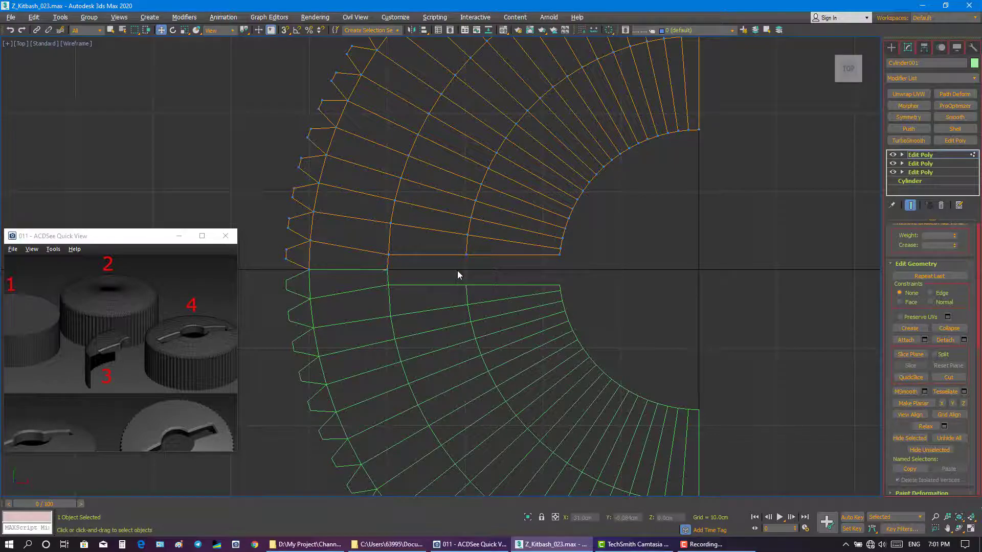
- In the perspective view, leave vertex editing and delete the mirrored reference, keeping only the original quarter section
{"action": "key", "text": "alt+w"}
{"action": "left_click", "coordinate": [530, 317]}
{"action": "key", "text": "alt+w"}
{"action": "middle_click_drag", "start_coordinate": [529, 317], "coordinate": [582, 267], "text": "alt"}
{"action": "scroll", "coordinate": [506, 268], "scroll_direction": "down", "scroll_amount": 3}
{"action": "scroll", "coordinate": [897, 253], "scroll_direction": "up", "scroll_amount": 8}
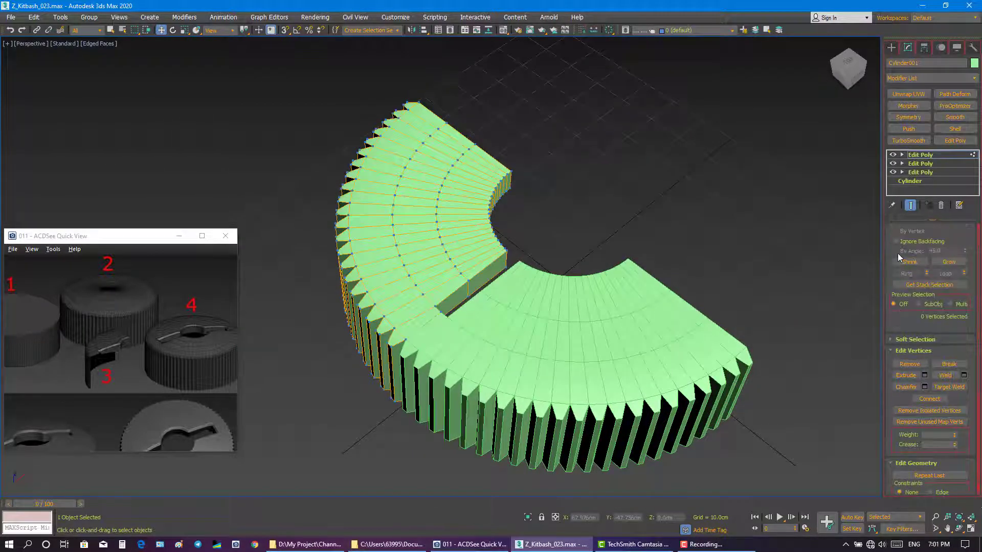
{"action": "left_click", "coordinate": [904, 253]}
{"action": "left_click", "coordinate": [757, 234]}
{"action": "middle_click_drag", "start_coordinate": [653, 243], "coordinate": [363, 208], "text": "alt"}
{"action": "left_click", "coordinate": [529, 233]}
{"action": "key", "text": "Delete"}
- Collapse the original quarter section's whole modifier stack into an Editable Poly
{"action": "scroll", "coordinate": [365, 211], "scroll_direction": "up", "scroll_amount": 3}
{"action": "left_click", "coordinate": [384, 215]}
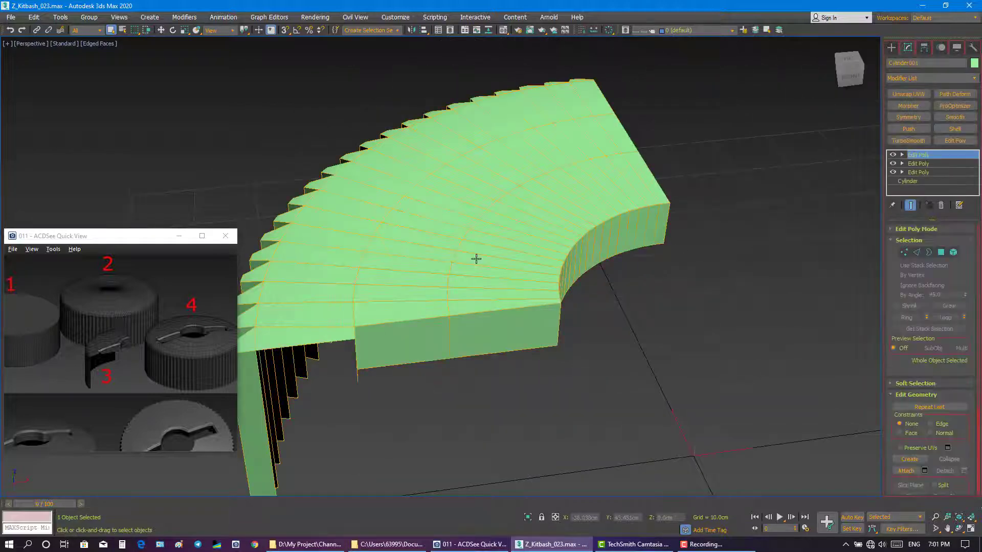
{"action": "middle_click_drag", "start_coordinate": [476, 259], "coordinate": [473, 241]}
{"action": "right_click", "coordinate": [917, 164]}
{"action": "left_click", "coordinate": [880, 272]}
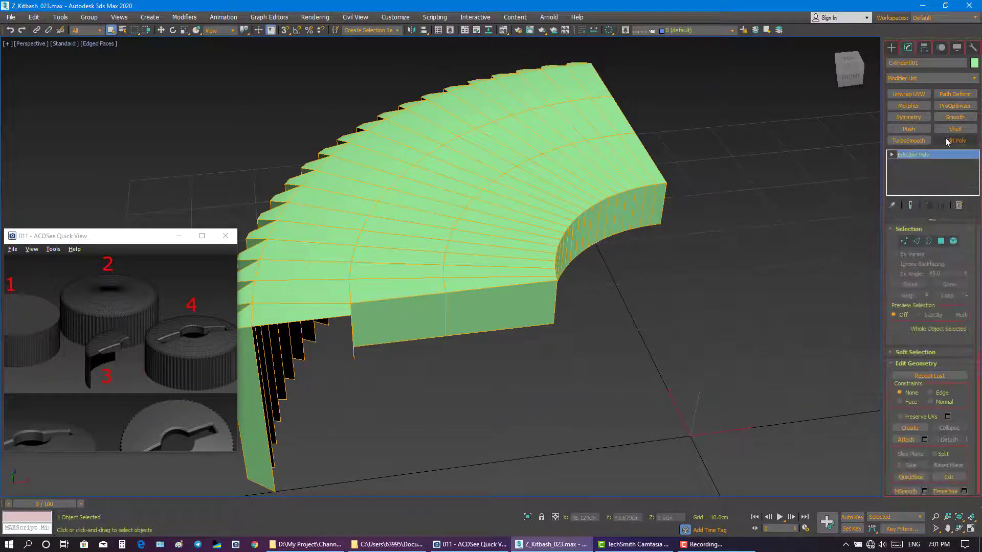
- Add an Edit Poly modifier and select the top edges along the central hole, the slot side and the slot end
{"action": "left_click", "coordinate": [946, 142]}
{"action": "key", "text": "2"}
{"action": "double_click", "coordinate": [619, 194]}
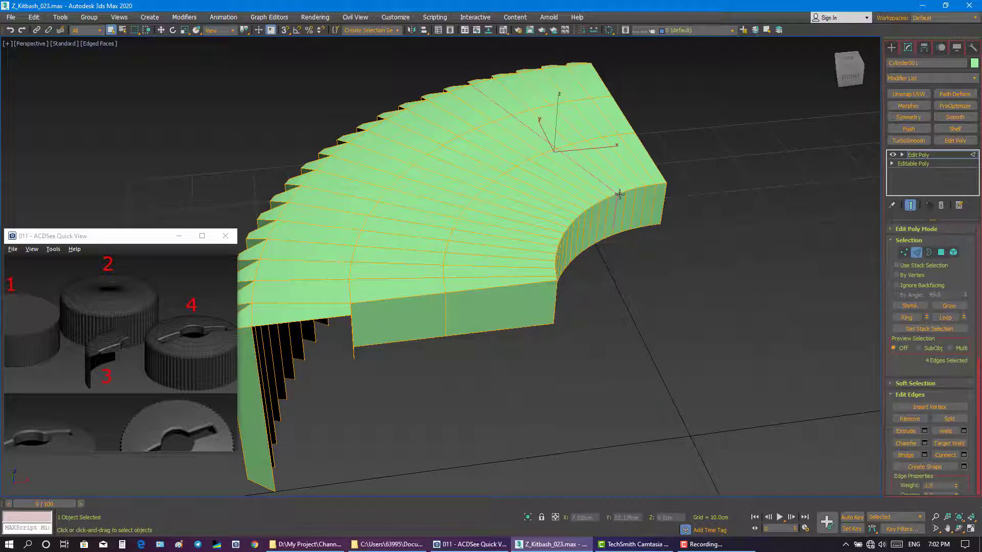
{"action": "scroll", "coordinate": [521, 265], "scroll_direction": "up", "scroll_amount": 3}
{"action": "middle_click_drag", "start_coordinate": [521, 265], "coordinate": [477, 270]}
{"action": "left_click", "coordinate": [462, 269], "text": "ctrl"}
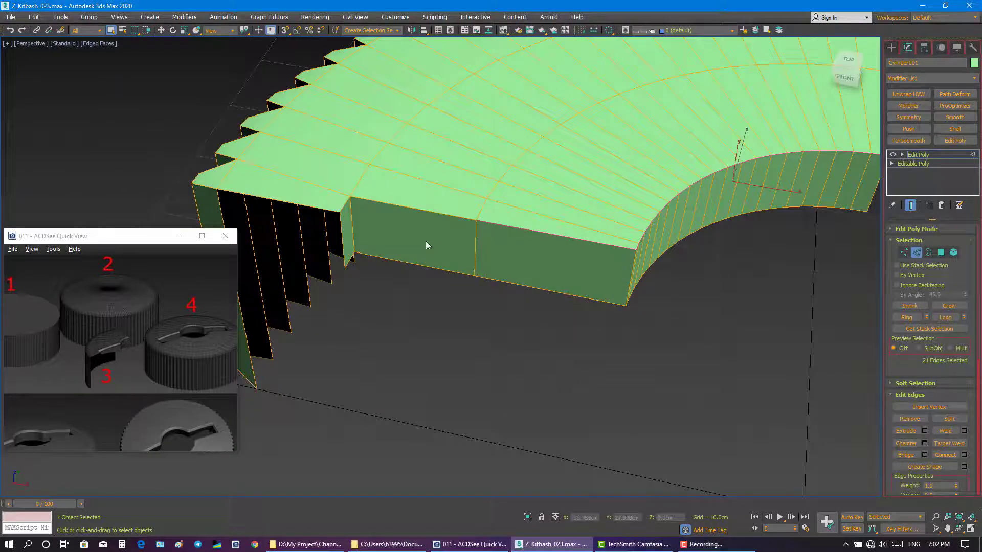
{"action": "left_click", "coordinate": [412, 208], "text": "ctrl"}
{"action": "middle_click_drag", "start_coordinate": [412, 209], "coordinate": [400, 217], "text": "alt"}
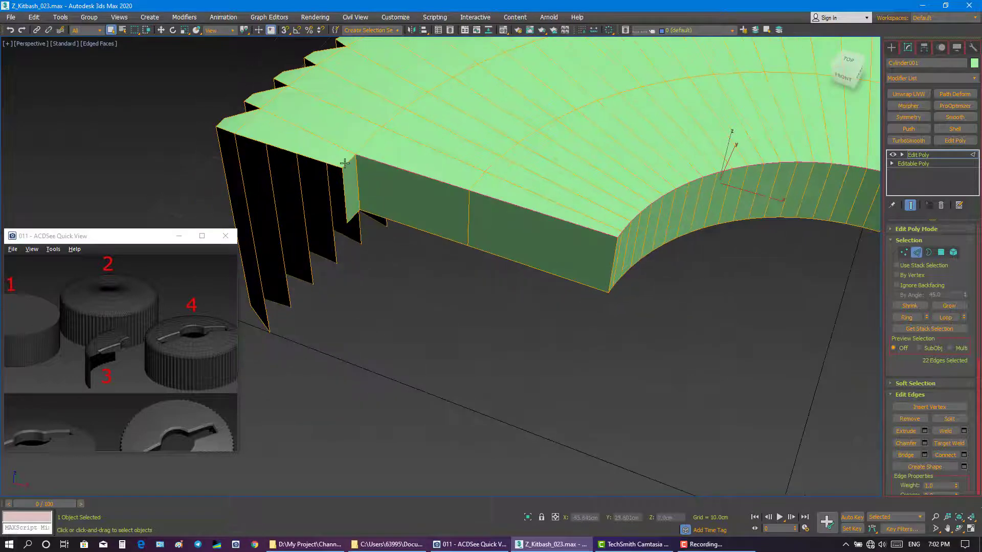
{"action": "double_click", "coordinate": [636, 216]}
{"action": "left_click", "coordinate": [595, 231], "text": "ctrl"}
{"action": "left_click", "coordinate": [419, 177], "text": "ctrl"}
{"action": "left_click", "coordinate": [349, 162], "text": "ctrl"}
{"action": "middle_click_drag", "start_coordinate": [444, 209], "coordinate": [473, 211], "text": "alt"}
- Chamfer the selected hole and slot rim edges by 0.5 cm with 1 segment and leave edge editing
{"action": "right_click", "coordinate": [549, 212]}
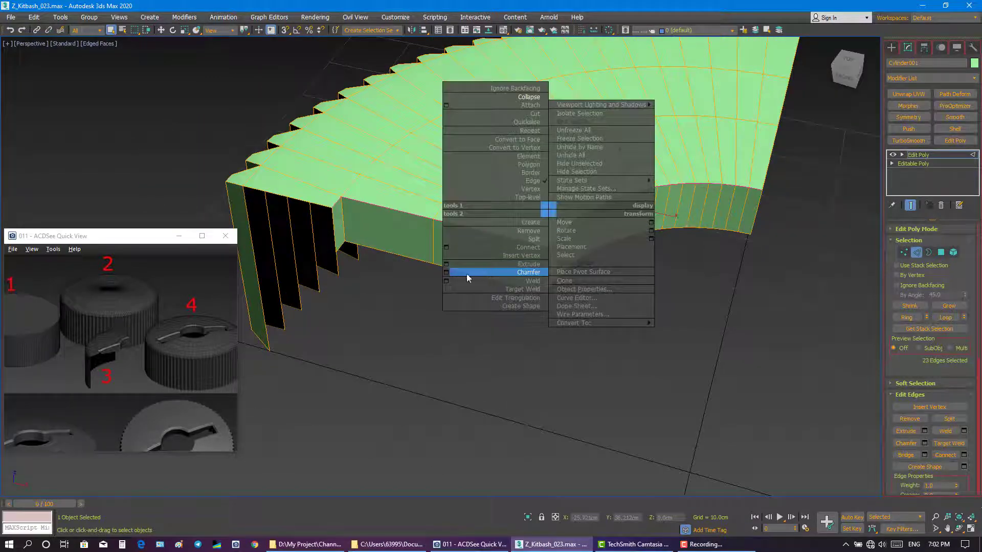
{"action": "left_click", "coordinate": [460, 272]}
{"action": "type", "text": "0"}
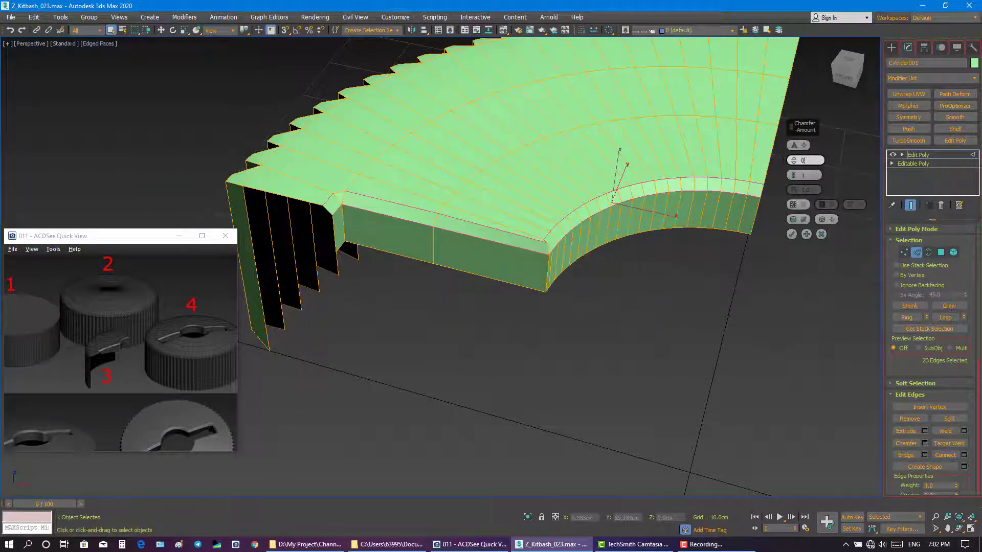
{"action": "type", "text": ".5"}
{"action": "key", "text": "Return"}
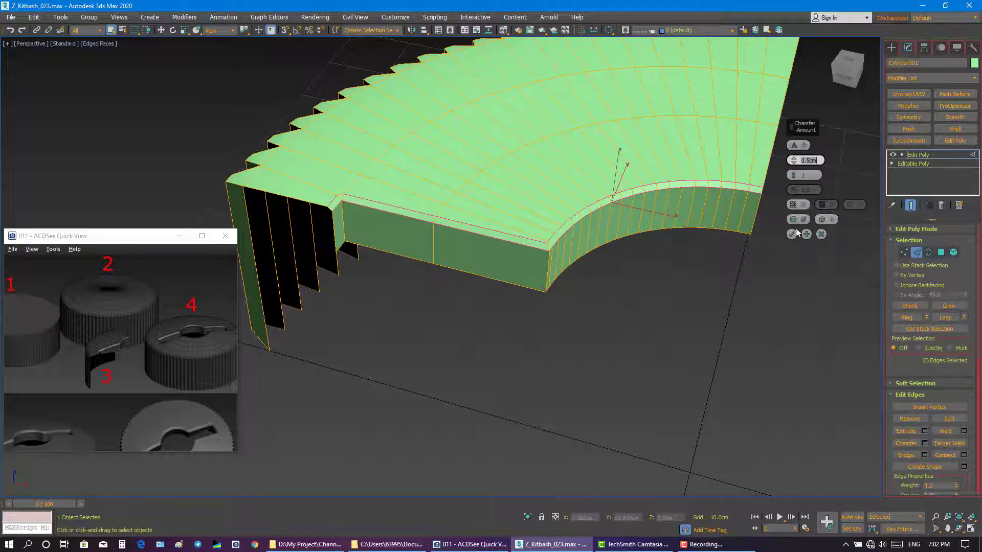
{"action": "left_click", "coordinate": [791, 234]}
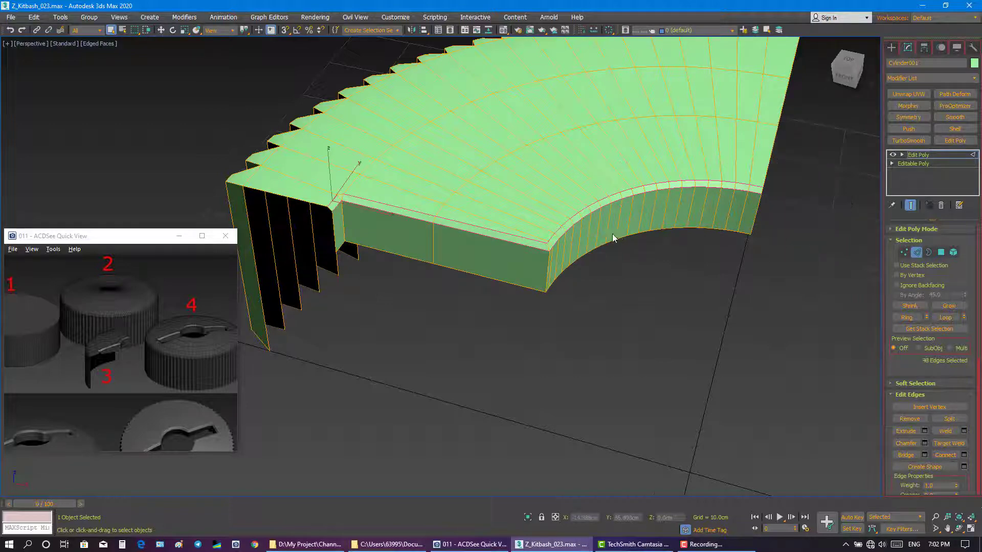
{"action": "middle_click_drag", "start_coordinate": [613, 237], "coordinate": [634, 240], "text": "alt"}
{"action": "left_click", "coordinate": [915, 154]}
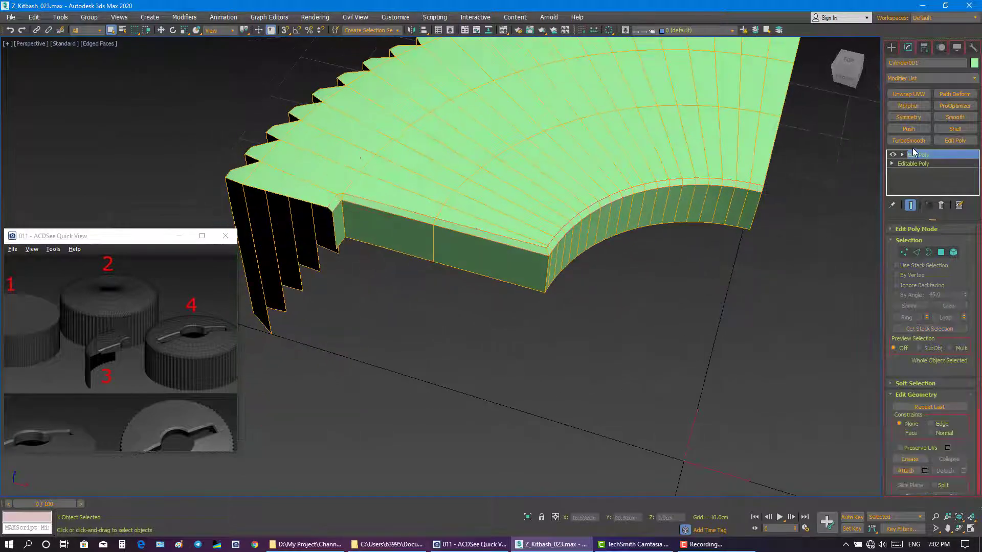
- Preview the chamfered quarter section with a TurboSmooth modifier using Isoline Display, and remove the modifier again
{"action": "left_click", "coordinate": [908, 140]}
{"action": "left_click", "coordinate": [918, 273]}
{"action": "left_click", "coordinate": [963, 245]}
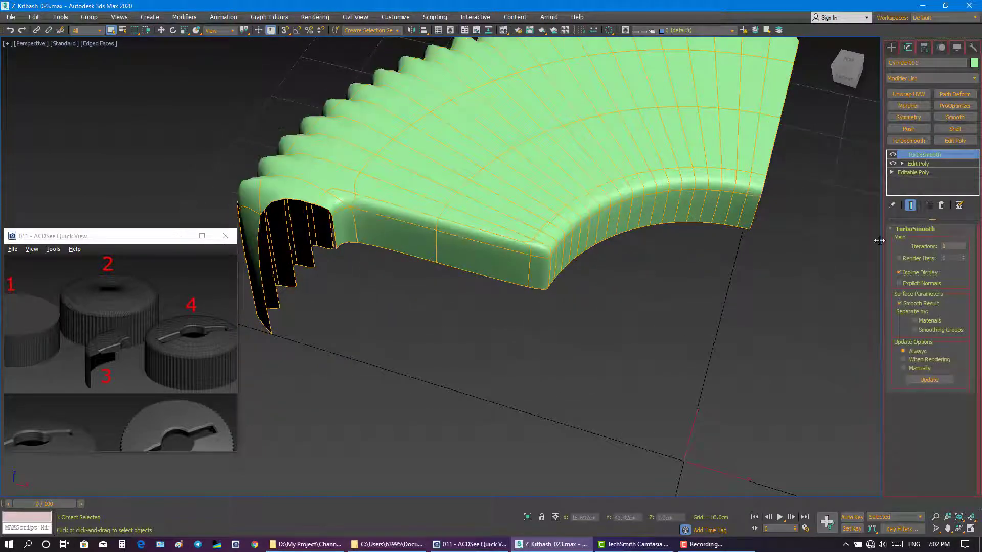
{"action": "left_click", "coordinate": [823, 245]}
{"action": "scroll", "coordinate": [592, 259], "scroll_direction": "down", "scroll_amount": 4}
{"action": "scroll", "coordinate": [569, 278], "scroll_direction": "up", "scroll_amount": 3}
{"action": "middle_click_drag", "start_coordinate": [537, 266], "coordinate": [573, 281], "text": "alt"}
{"action": "left_click", "coordinate": [528, 259]}
{"action": "left_click", "coordinate": [941, 205]}
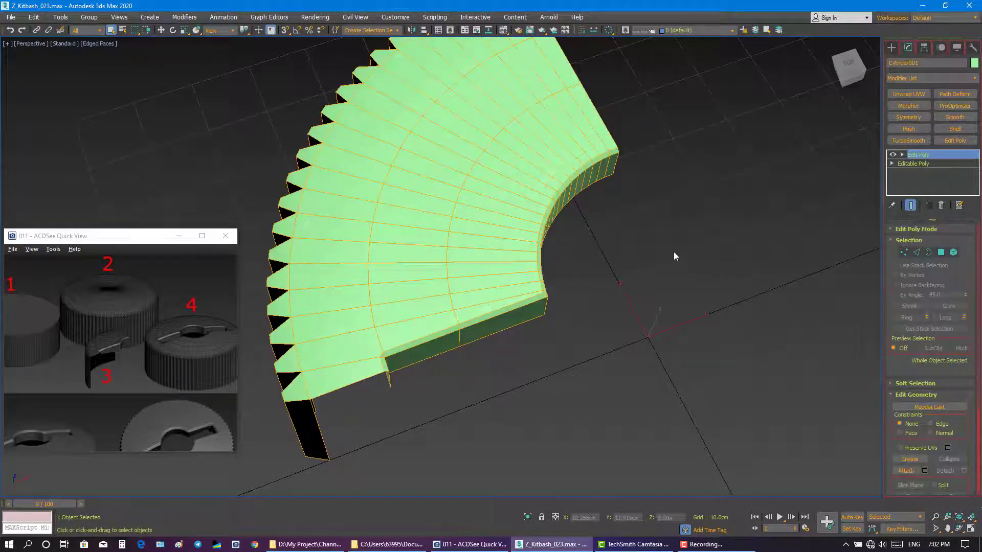
- Mirror the chamfered quarter section across the Y axis as a copy with 0 cm offset
{"action": "middle_click_drag", "start_coordinate": [673, 252], "coordinate": [624, 249], "text": "alt"}
{"action": "left_click", "coordinate": [411, 30]}
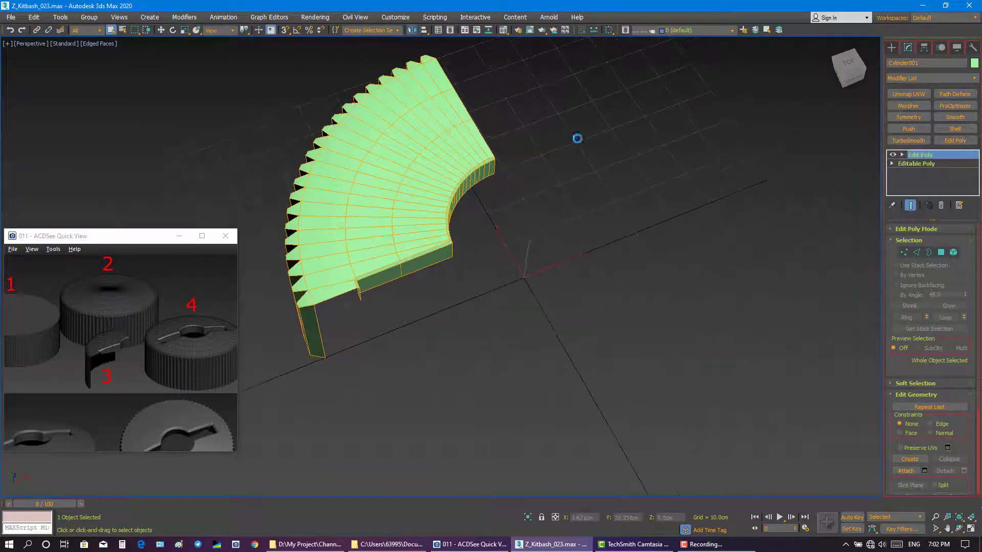
{"action": "left_click_drag", "start_coordinate": [476, 181], "coordinate": [654, 146]}
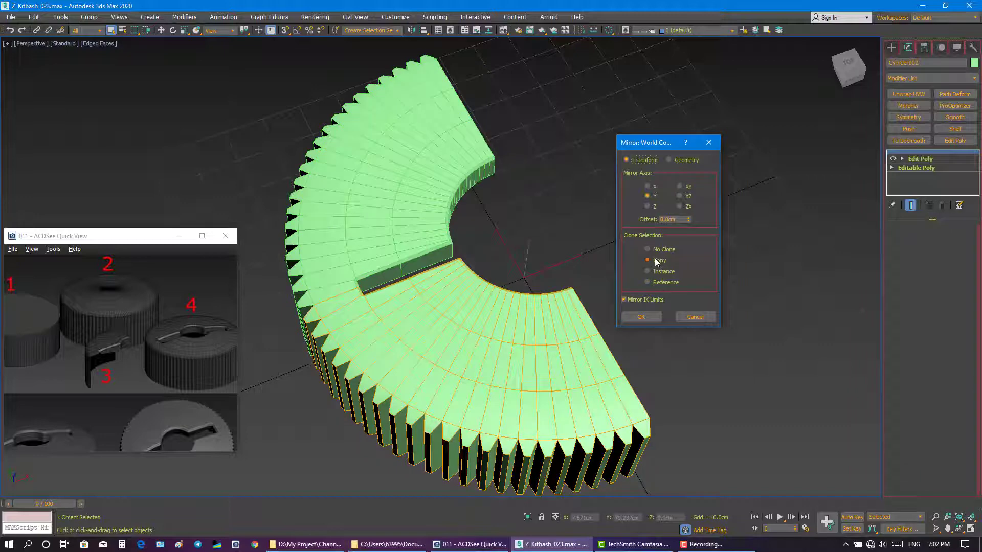
{"action": "left_click", "coordinate": [640, 317]}
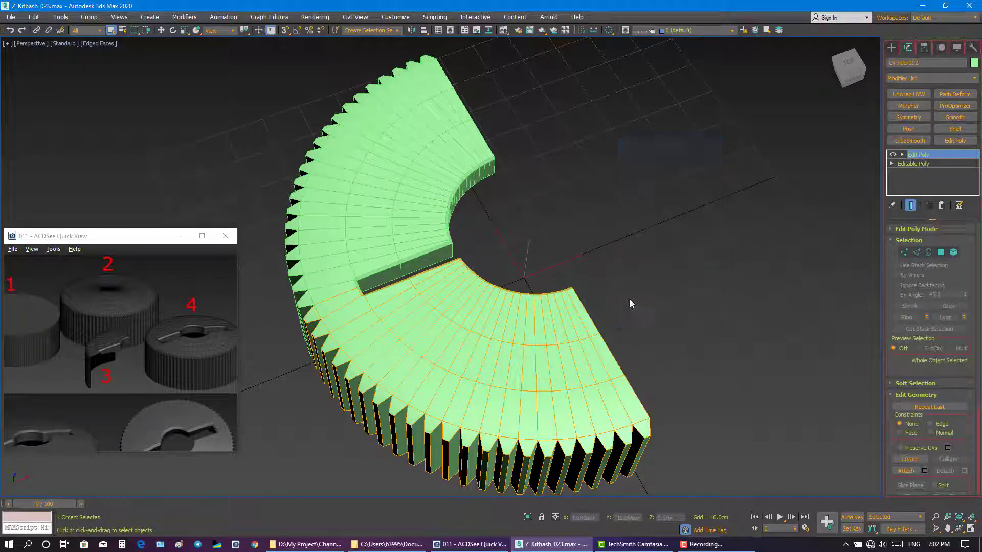
- Mirror both quarter sections across the X axis as copies with 0 cm offset to complete the full cap
{"action": "left_click", "coordinate": [466, 164]}
{"action": "left_click", "coordinate": [411, 29]}
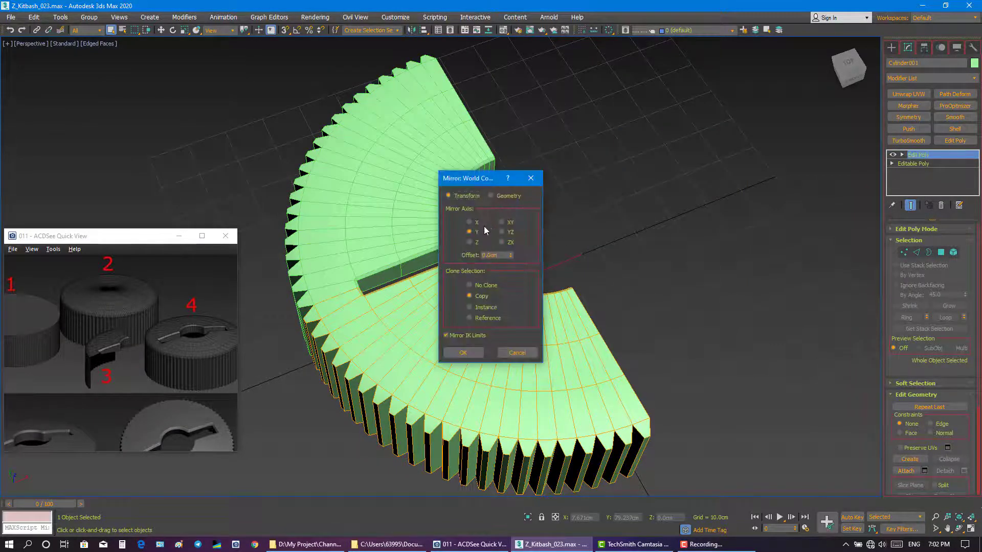
{"action": "left_click", "coordinate": [476, 222]}
{"action": "left_click_drag", "start_coordinate": [491, 181], "coordinate": [779, 167]}
{"action": "left_click", "coordinate": [752, 338]}
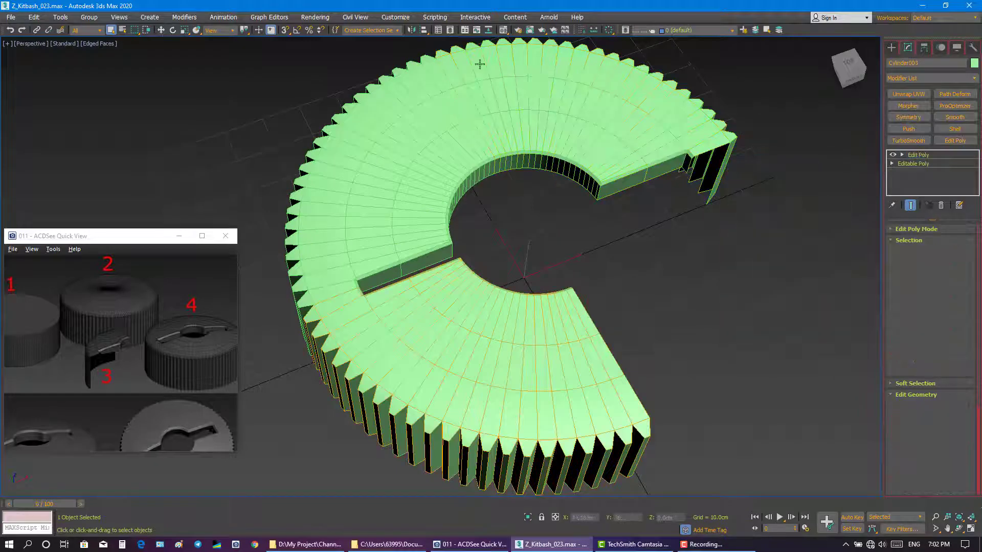
{"action": "left_click", "coordinate": [411, 30]}
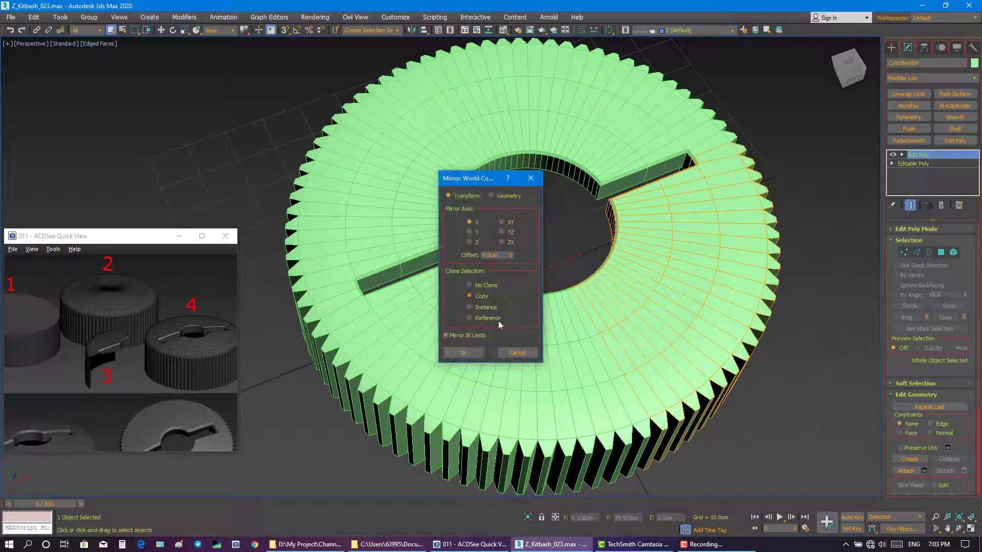
{"action": "left_click", "coordinate": [472, 357]}
- Deselect the cap sections and close the reference image window
{"action": "left_click", "coordinate": [580, 283]}
{"action": "scroll", "coordinate": [581, 284], "scroll_direction": "down", "scroll_amount": 2}
{"action": "middle_click_drag", "start_coordinate": [573, 284], "coordinate": [487, 267]}
{"action": "left_click", "coordinate": [225, 236]}
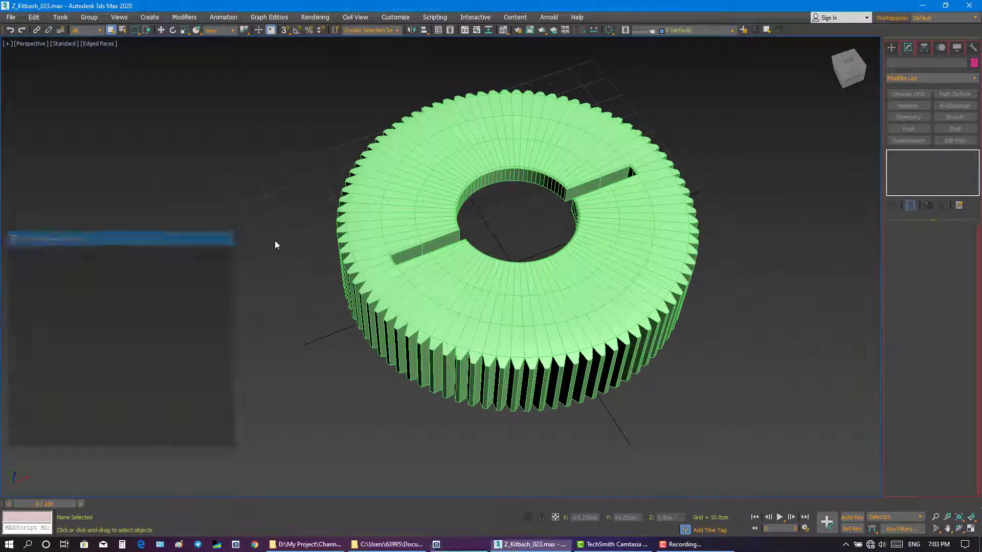
{"action": "middle_click_drag", "start_coordinate": [450, 225], "coordinate": [399, 251]}
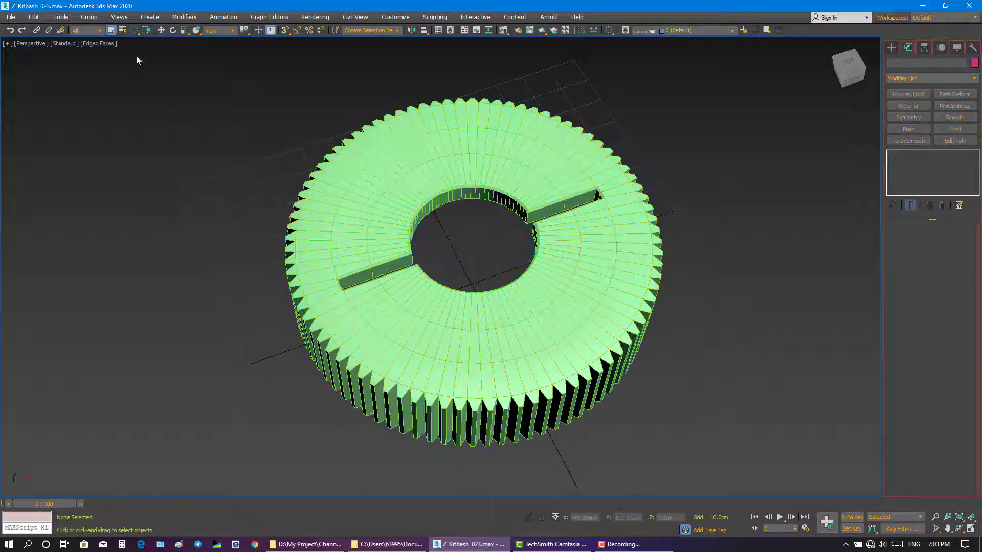
- Select all four cap sections, assign them the 01 - Default material and set its specular level to 95
{"action": "key", "text": "ctrl+a"}
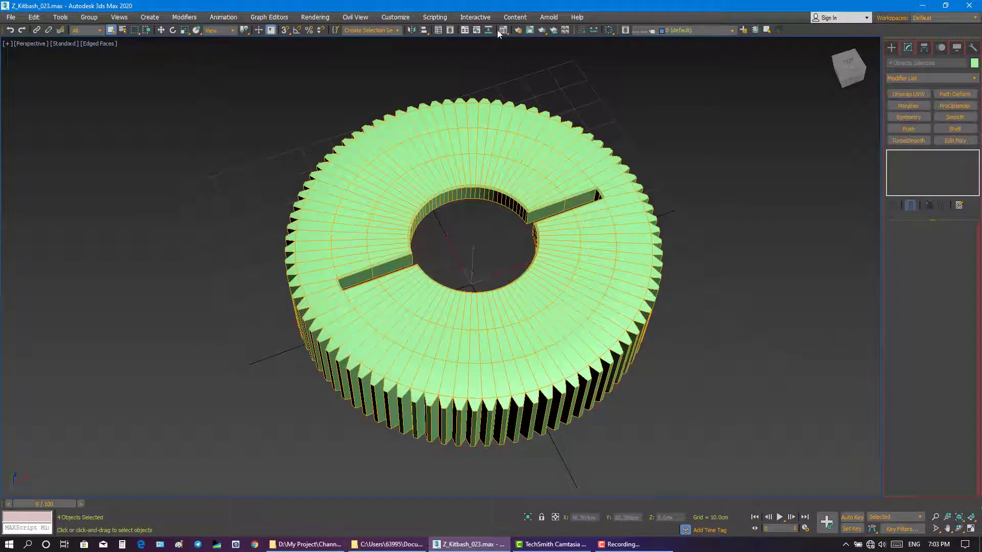
{"action": "key", "text": "m"}
{"action": "left_click", "coordinate": [369, 195]}
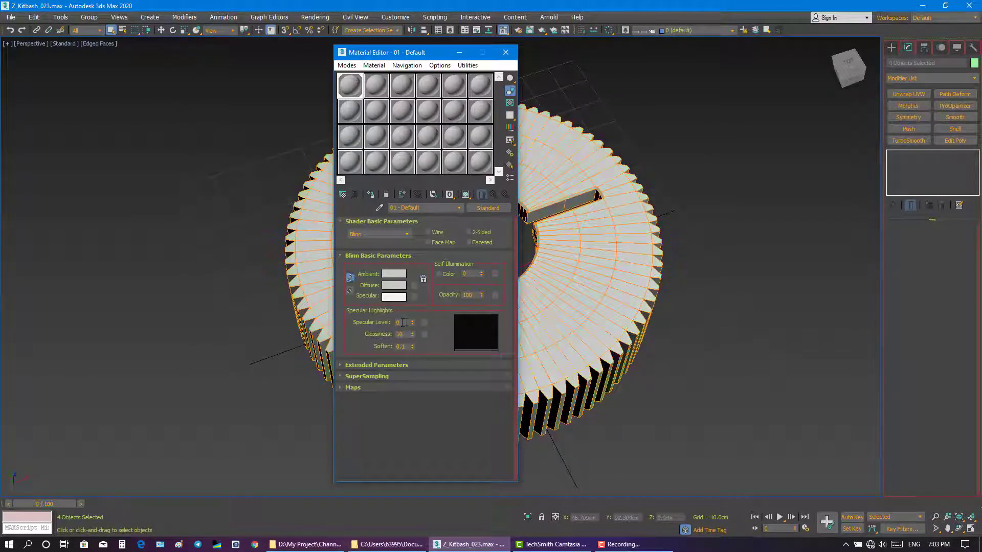
{"action": "type", "text": "95"}
{"action": "key", "text": "Return"}
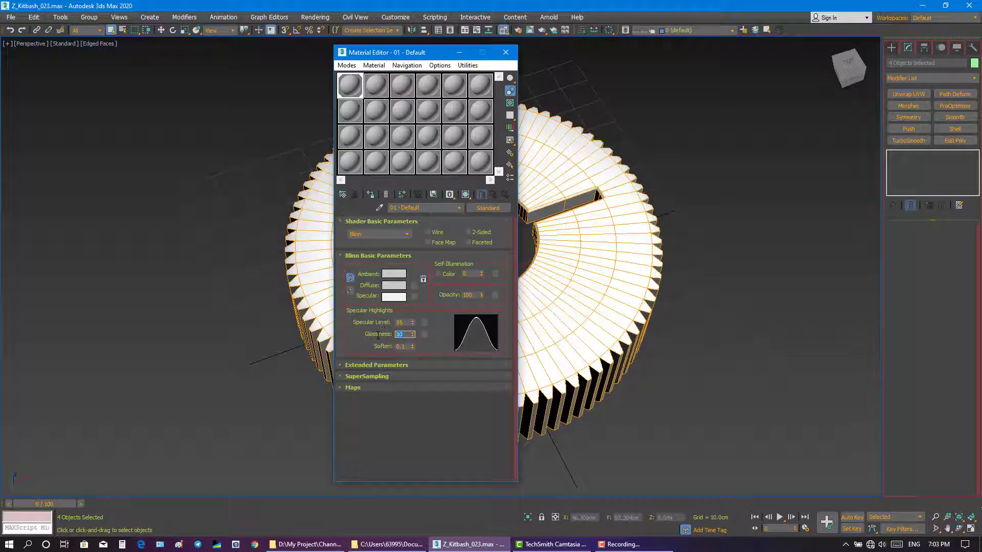
- Set the material's glossiness to 45 and its diffuse colour to RGB 45, 45, 45, then close the Material Editor and deselect the sections
{"action": "type", "text": "45"}
{"action": "key", "text": "Return"}
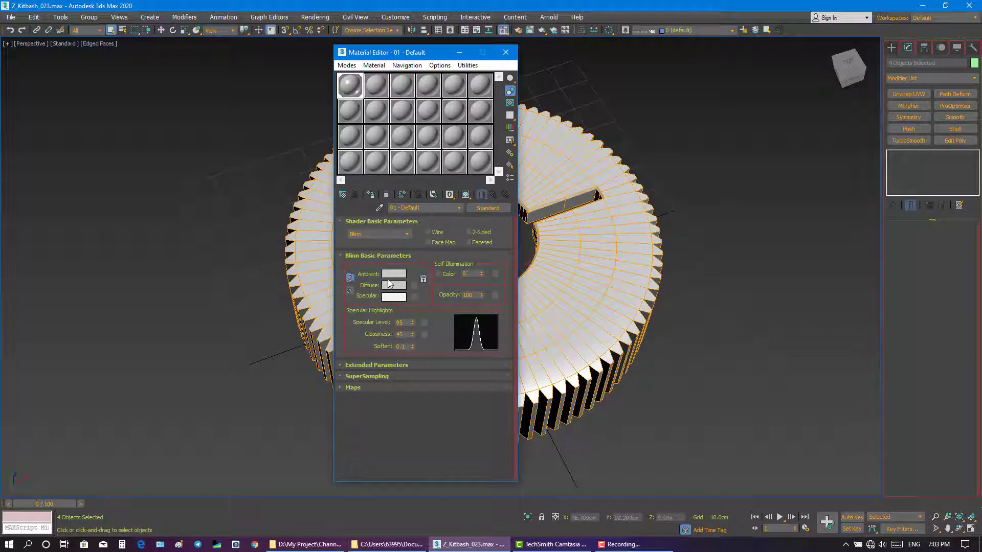
{"action": "left_click", "coordinate": [390, 284]}
{"action": "type", "text": "45"}
{"action": "key", "text": "Tab"}
{"action": "type", "text": "45"}
{"action": "key", "text": "Tab"}
{"action": "type", "text": "45"}
{"action": "key", "text": "Return"}
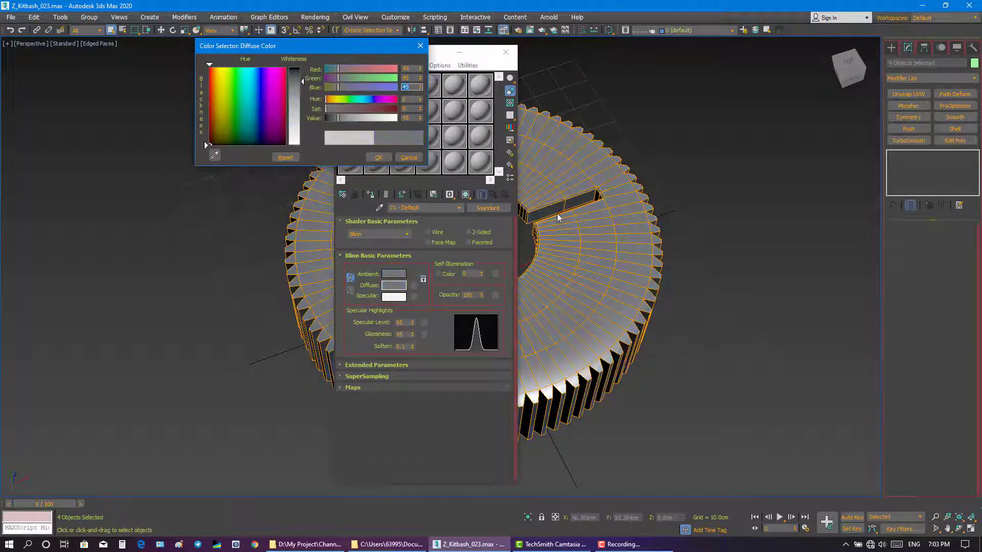
{"action": "left_click", "coordinate": [378, 157]}
{"action": "key", "text": "m"}
{"action": "left_click", "coordinate": [625, 93]}
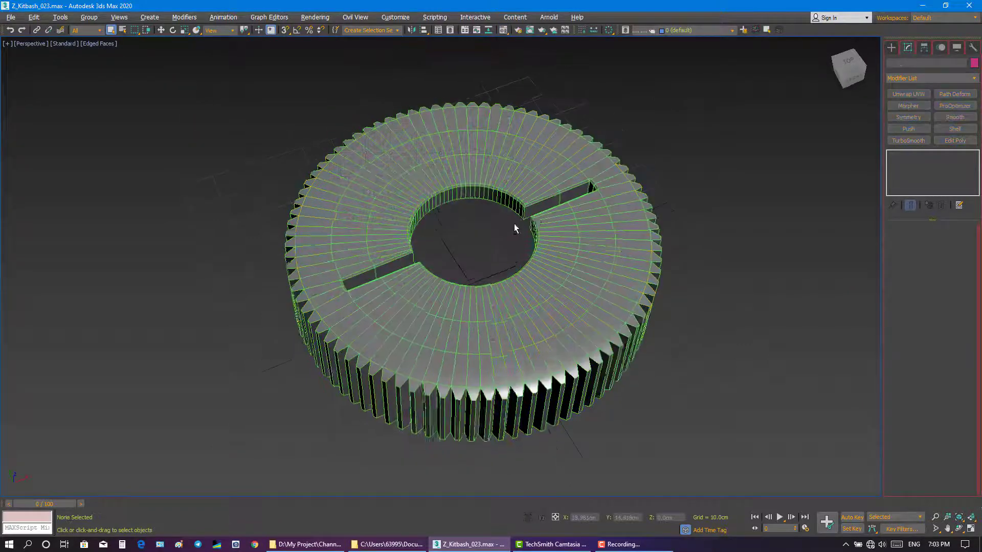
- Select all four cap sections, change their wireframe colour to black and deselect them
{"action": "middle_click_drag", "start_coordinate": [499, 220], "coordinate": [465, 225]}
{"action": "scroll", "coordinate": [466, 225], "scroll_direction": "down", "scroll_amount": 3}
{"action": "left_click_drag", "start_coordinate": [309, 127], "coordinate": [595, 371]}
{"action": "left_click", "coordinate": [974, 63]}
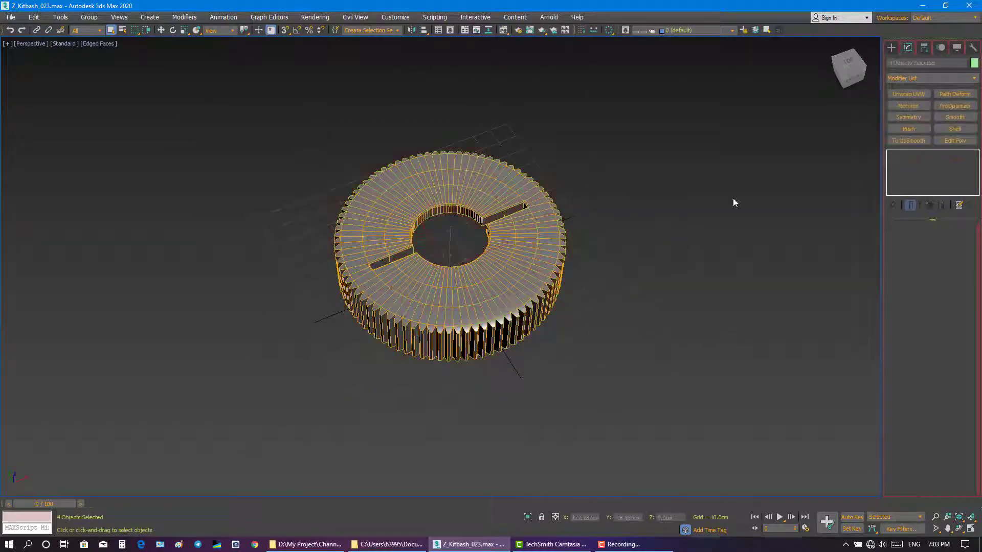
{"action": "left_click", "coordinate": [611, 269]}
{"action": "left_click", "coordinate": [610, 305]}
{"action": "key", "text": "z"}
{"action": "key", "text": "z"}
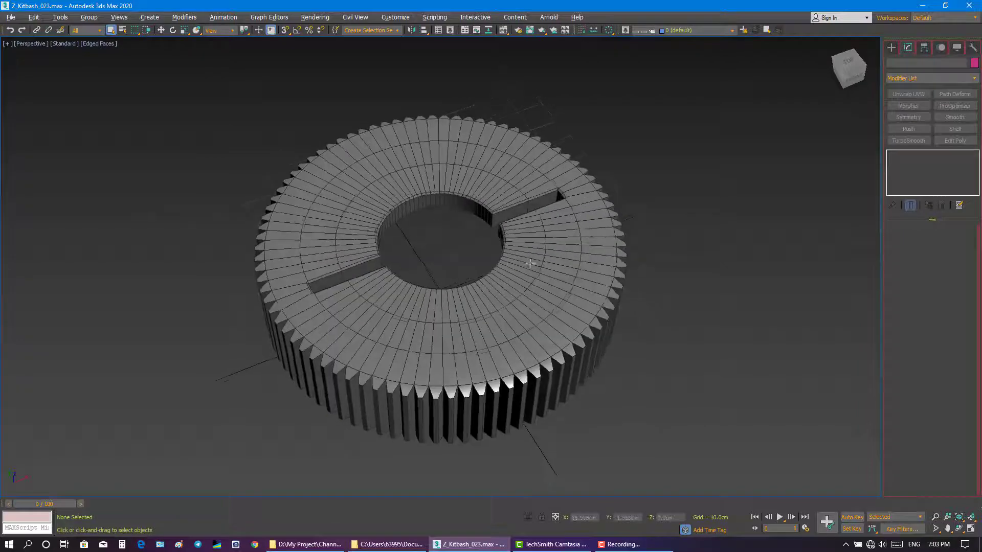
- Attach the other three sections to one cap section and collapse its lower Edit Poly modifier into the Editable Poly base
{"action": "left_click_drag", "start_coordinate": [846, 76], "coordinate": [803, 122]}
{"action": "scroll", "coordinate": [449, 270], "scroll_direction": "down", "scroll_amount": 3}
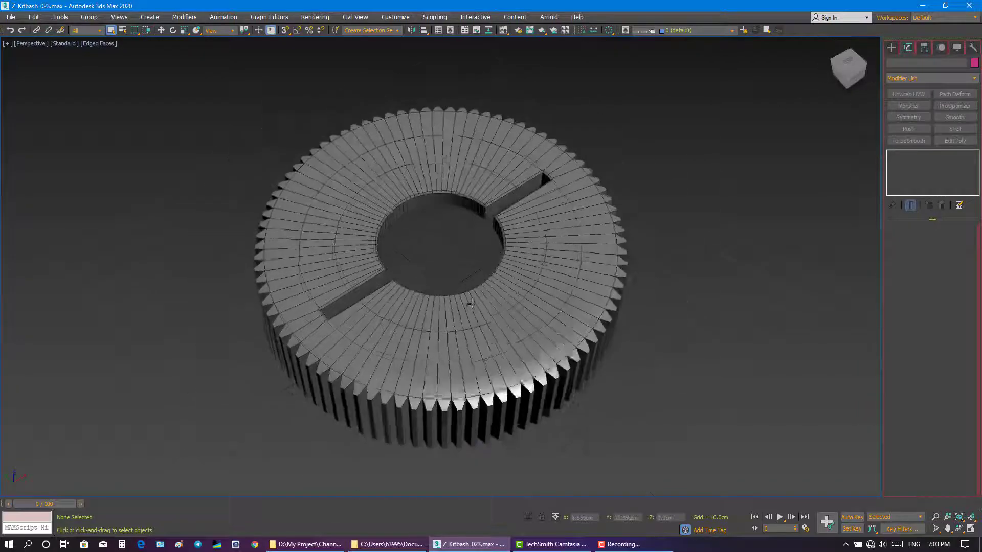
{"action": "left_click", "coordinate": [972, 518]}
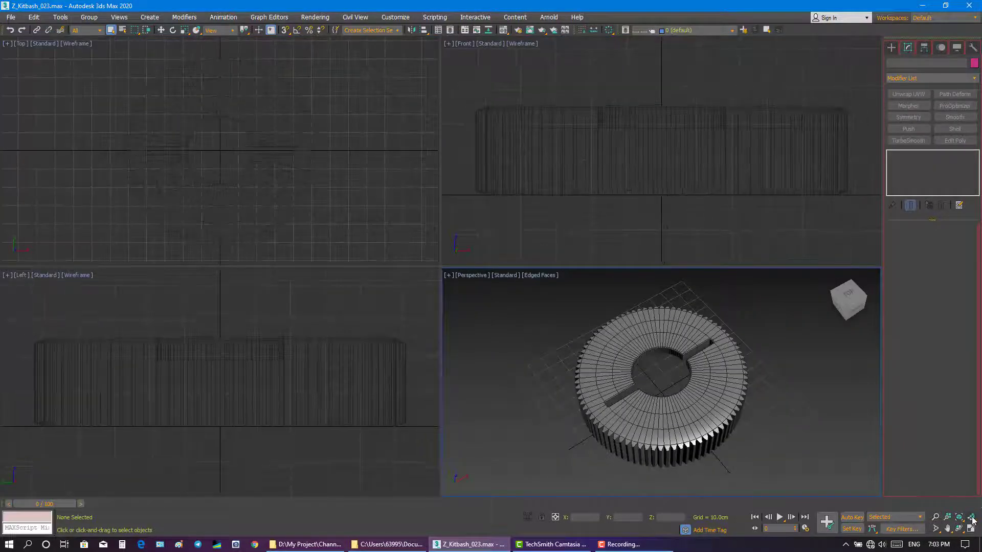
{"action": "left_click", "coordinate": [971, 529]}
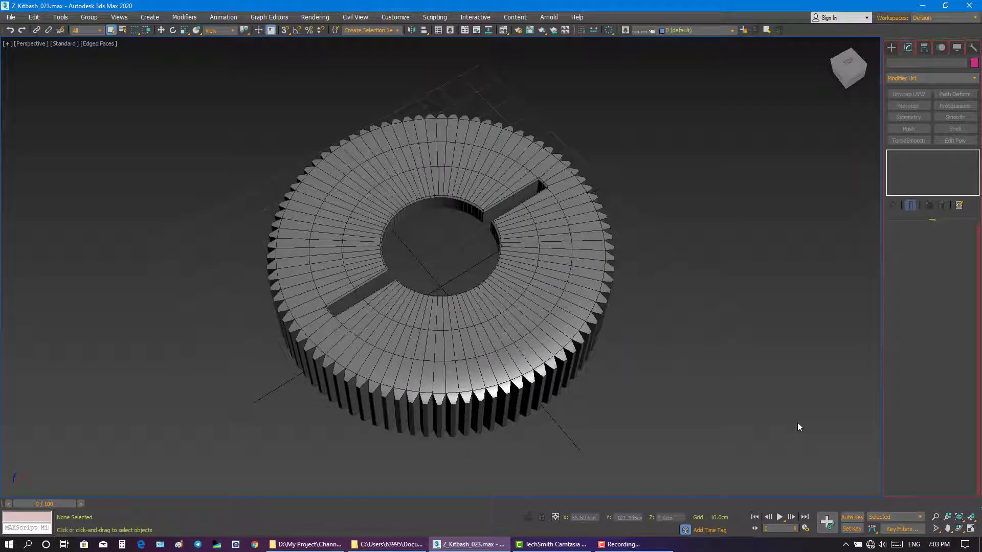
{"action": "scroll", "coordinate": [474, 267], "scroll_direction": "up", "scroll_amount": 3}
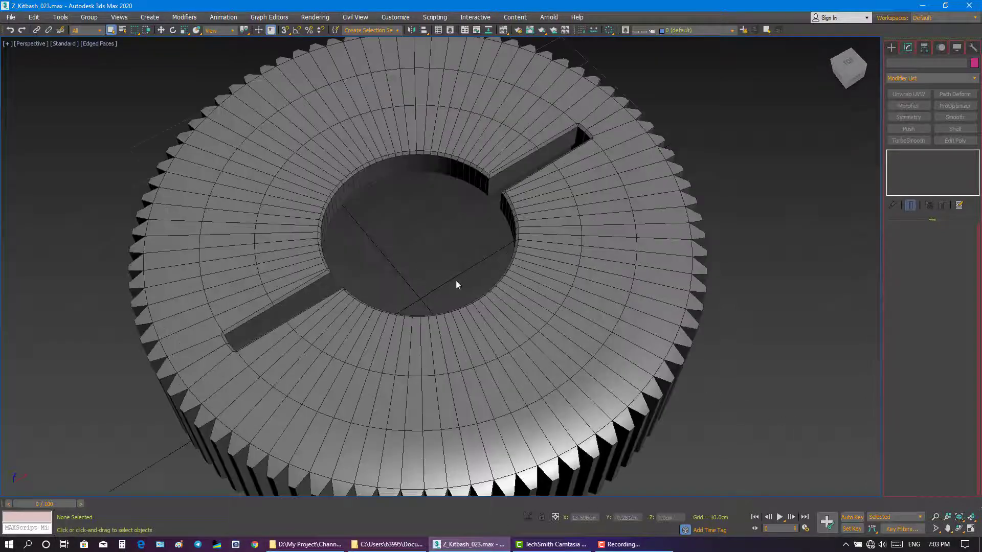
{"action": "middle_click_drag", "start_coordinate": [456, 280], "coordinate": [504, 264]}
{"action": "left_click", "coordinate": [354, 217]}
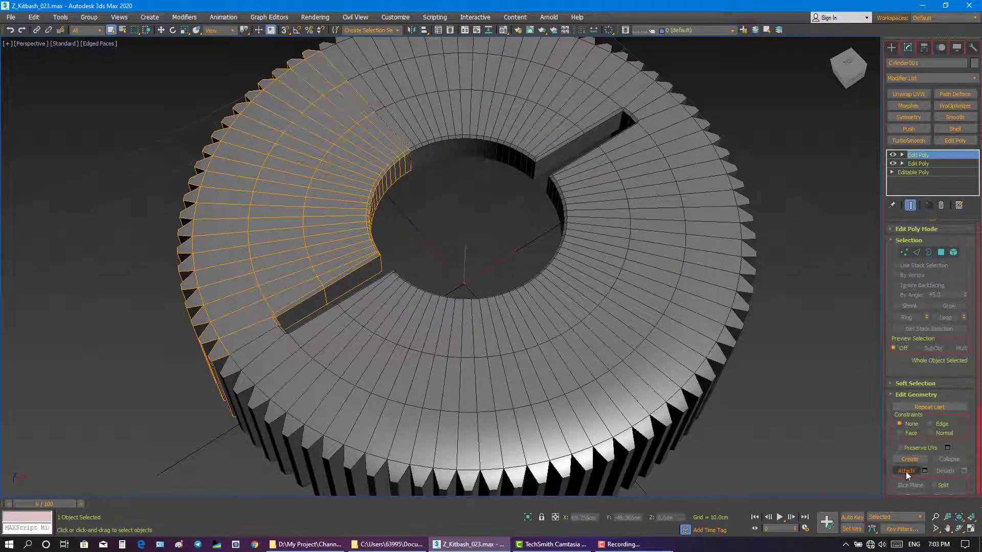
{"action": "left_click", "coordinate": [906, 471]}
{"action": "left_click", "coordinate": [563, 93]}
{"action": "left_click", "coordinate": [593, 205]}
{"action": "left_click", "coordinate": [542, 334]}
{"action": "key", "text": "w"}
{"action": "right_click", "coordinate": [918, 163]}
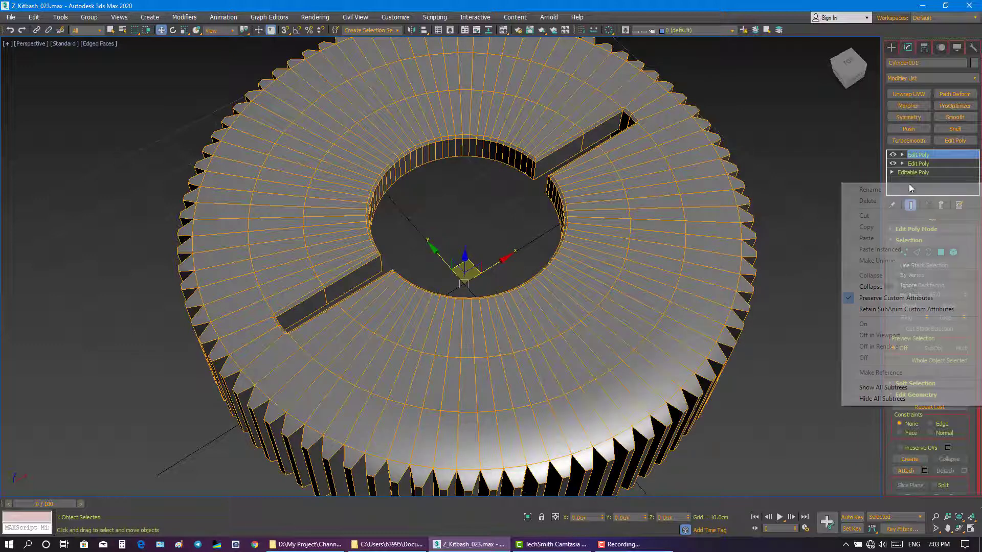
{"action": "left_click", "coordinate": [883, 285]}
- In the Top view, select the cap's vertices along the seam on the positive Y axis
{"action": "left_click", "coordinate": [904, 253]}
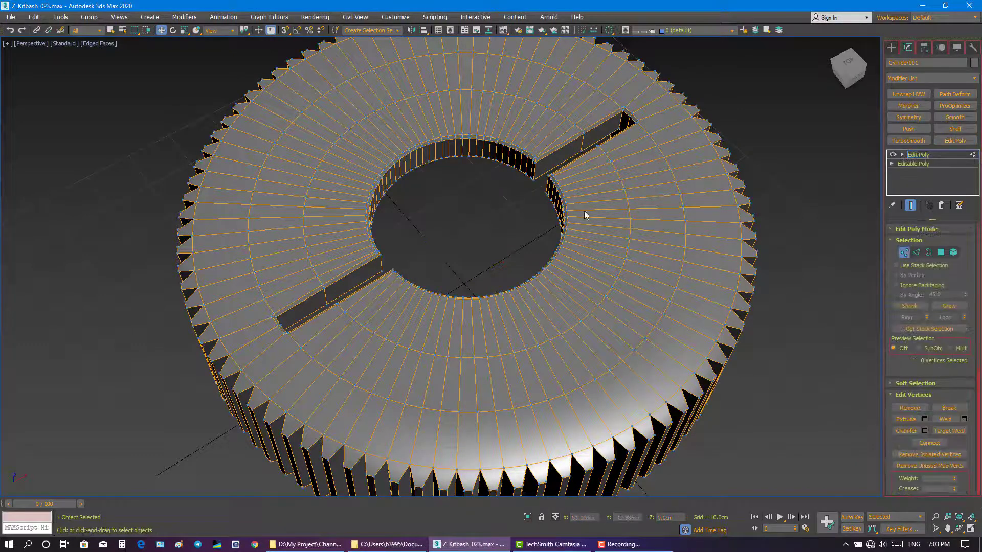
{"action": "key", "text": "alt+w"}
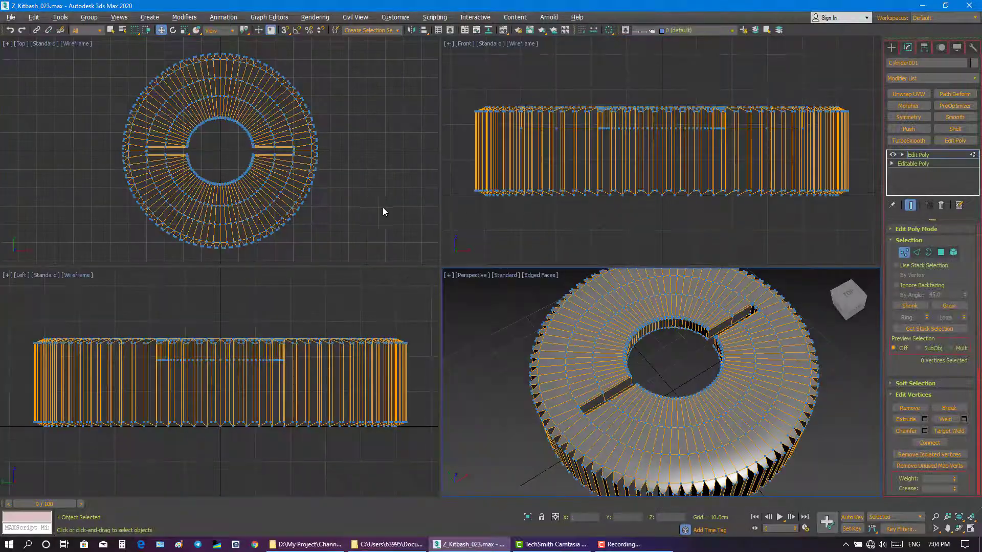
{"action": "key", "text": "alt+w"}
{"action": "key", "text": "alt+w"}
{"action": "key", "text": "alt+w"}
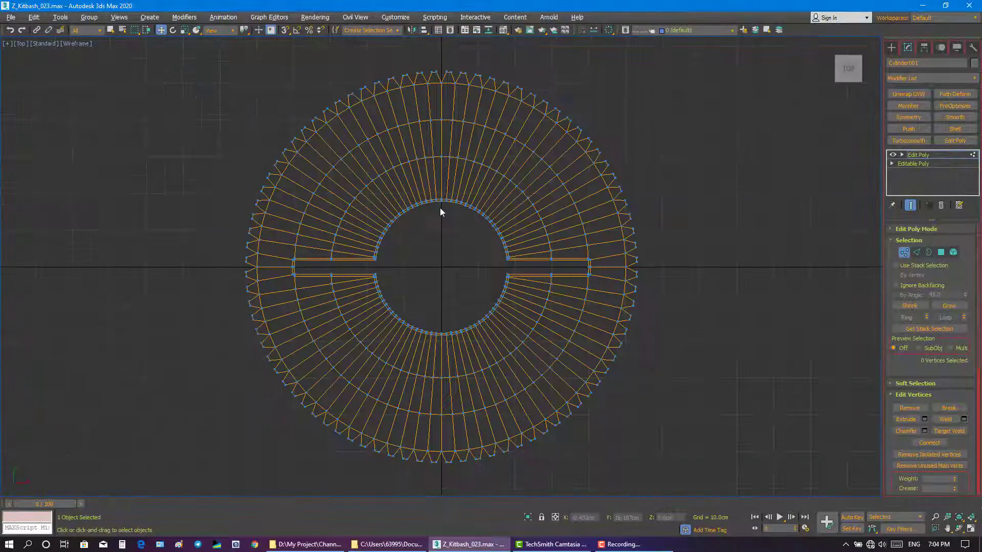
{"action": "scroll", "coordinate": [445, 138], "scroll_direction": "up", "scroll_amount": 4}
{"action": "middle_click_drag", "start_coordinate": [445, 138], "coordinate": [454, 191]}
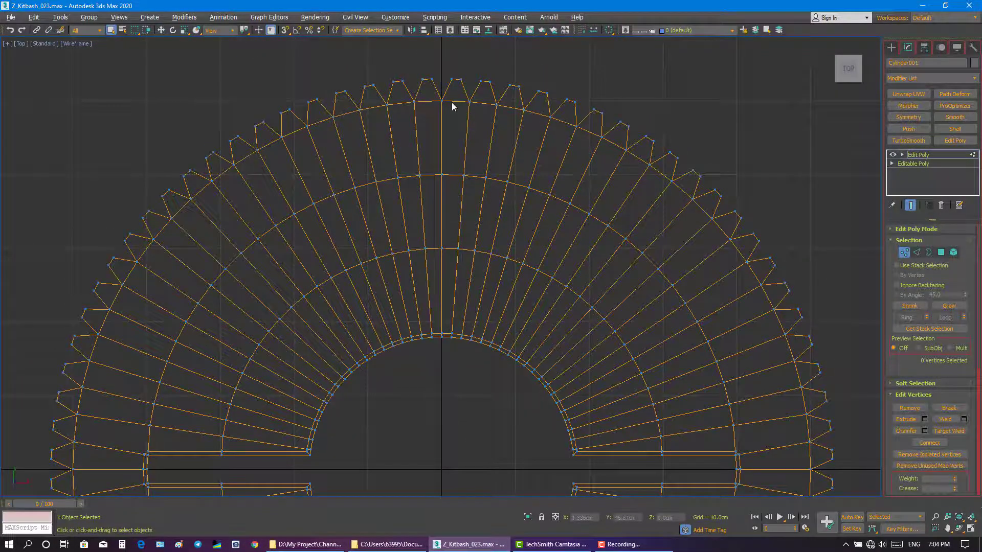
{"action": "left_click_drag", "start_coordinate": [437, 93], "coordinate": [454, 206]}
{"action": "left_click_drag", "start_coordinate": [449, 263], "coordinate": [444, 341]}
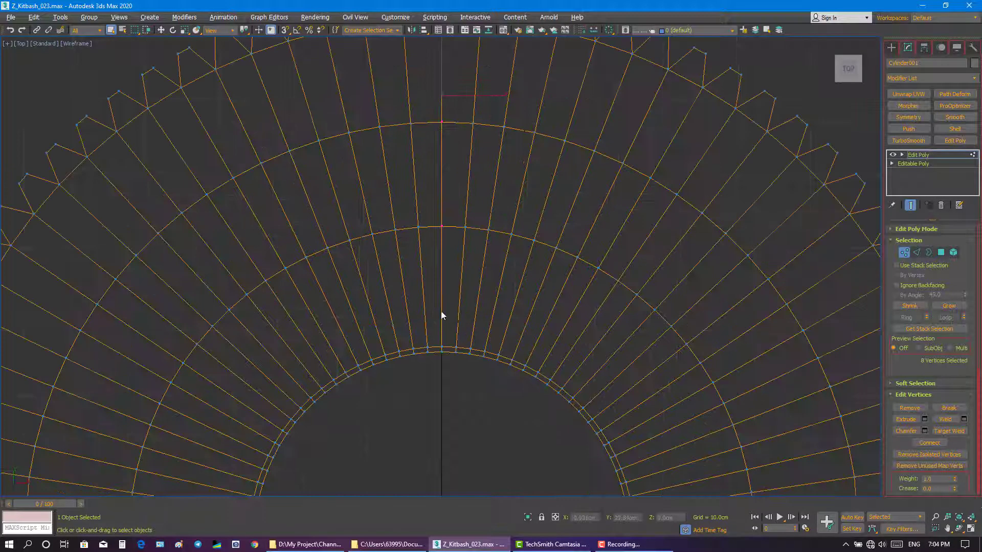
- Add the vertices along the two X-axis seams and the negative Y-axis seam to the selection
{"action": "scroll", "coordinate": [445, 357], "scroll_direction": "up", "scroll_amount": 2}
{"action": "middle_click_drag", "start_coordinate": [445, 357], "coordinate": [493, 280]}
{"action": "middle_click_drag", "start_coordinate": [578, 244], "coordinate": [677, 199]}
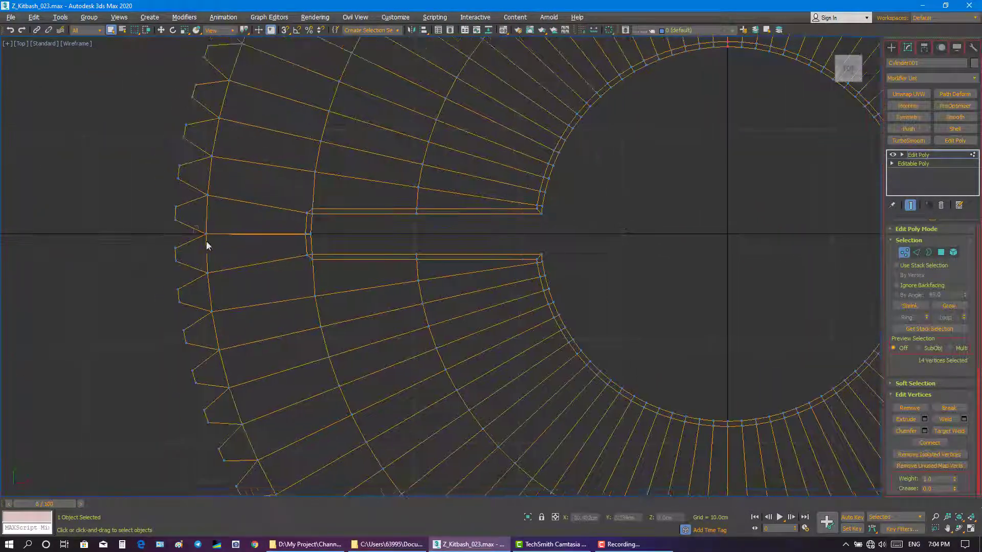
{"action": "left_click_drag", "start_coordinate": [332, 241], "coordinate": [333, 241]}
{"action": "middle_click_drag", "start_coordinate": [679, 241], "coordinate": [573, 230]}
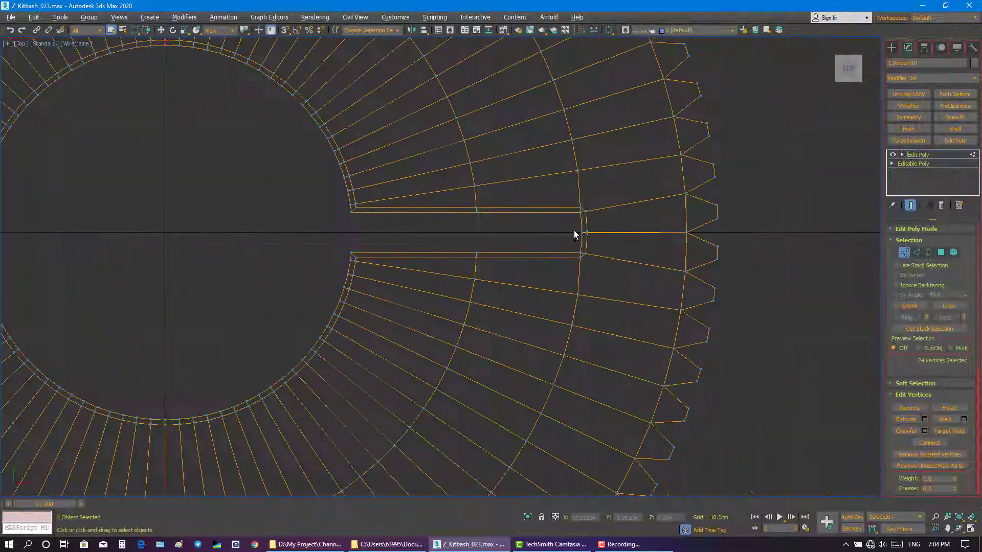
{"action": "left_click_drag", "start_coordinate": [569, 221], "coordinate": [696, 239]}
{"action": "middle_click_drag", "start_coordinate": [500, 271], "coordinate": [657, 107]}
{"action": "middle_click_drag", "start_coordinate": [421, 264], "coordinate": [556, 87]}
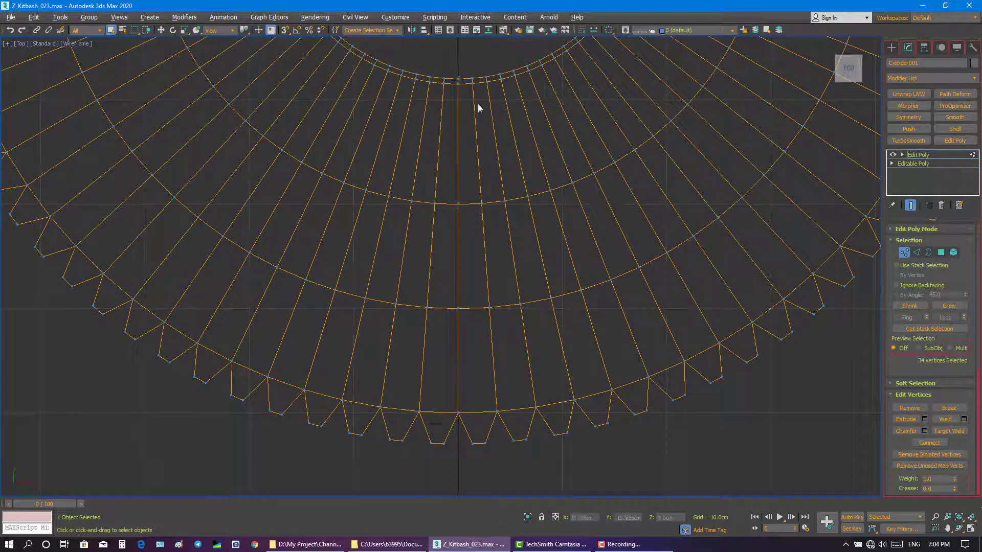
{"action": "left_click_drag", "start_coordinate": [453, 77], "coordinate": [464, 190]}
- Weld the selected seam vertices with a 0.25 cm threshold and leave vertex editing
{"action": "key", "text": "z"}
{"action": "key", "text": "alt+w"}
{"action": "middle_click", "coordinate": [492, 407]}
{"action": "key", "text": "alt+w"}
{"action": "scroll", "coordinate": [424, 261], "scroll_direction": "up", "scroll_amount": 3}
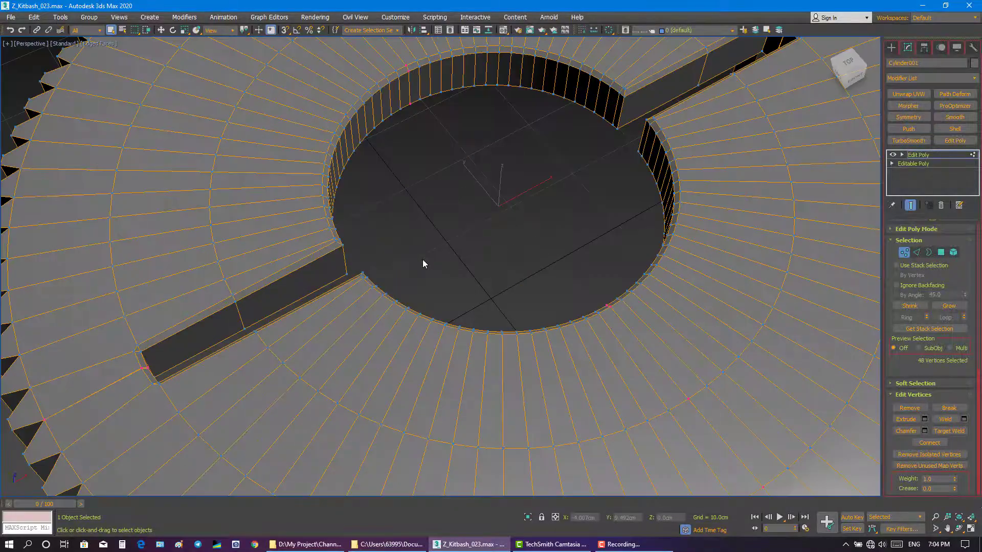
{"action": "middle_click_drag", "start_coordinate": [422, 260], "coordinate": [357, 221], "text": "alt"}
{"action": "middle_click_drag", "start_coordinate": [266, 97], "coordinate": [462, 218]}
{"action": "scroll", "coordinate": [460, 219], "scroll_direction": "up", "scroll_amount": 4}
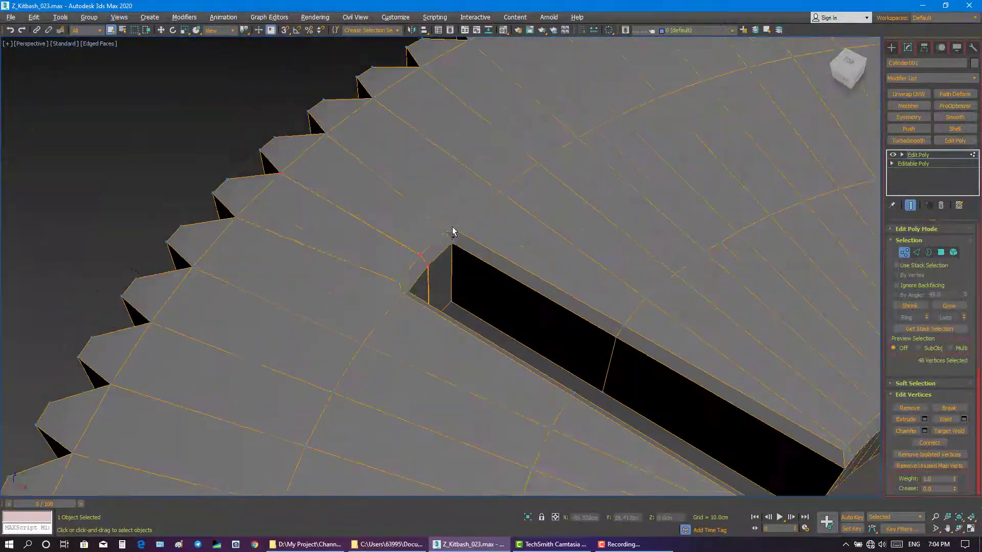
{"action": "right_click", "coordinate": [452, 231]}
{"action": "left_click", "coordinate": [344, 283]}
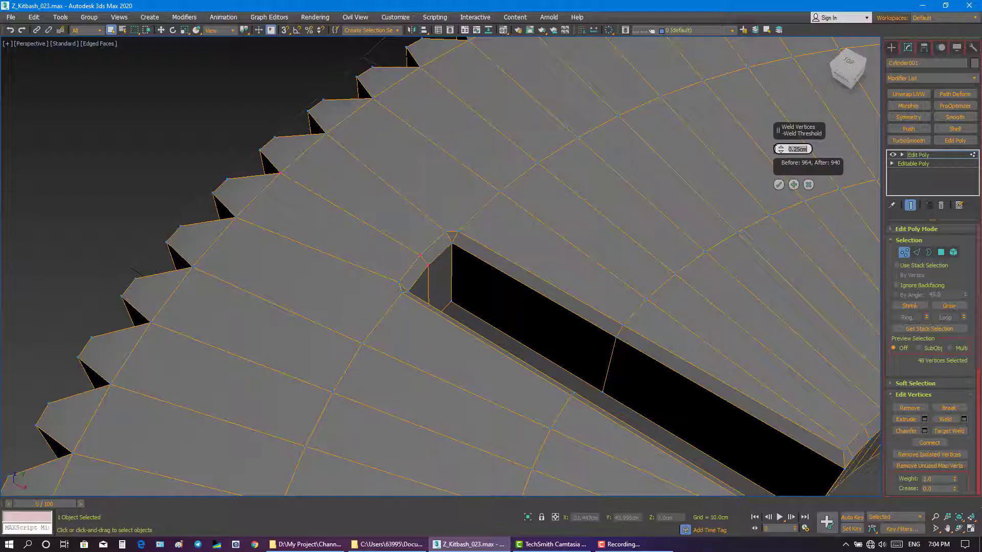
{"action": "scroll", "coordinate": [554, 228], "scroll_direction": "down", "scroll_amount": 10}
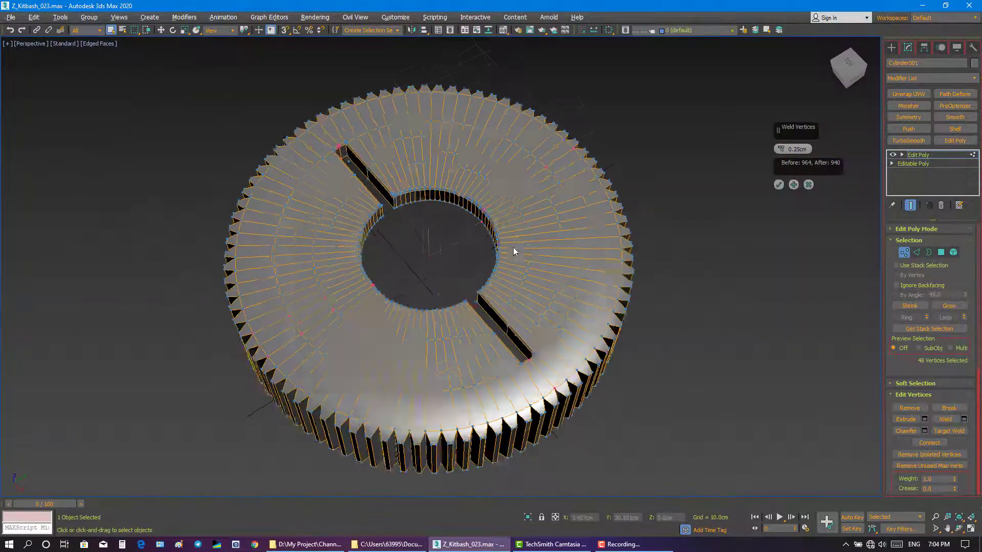
{"action": "scroll", "coordinate": [514, 251], "scroll_direction": "up", "scroll_amount": 5}
{"action": "middle_click_drag", "start_coordinate": [512, 247], "coordinate": [563, 277], "text": "alt"}
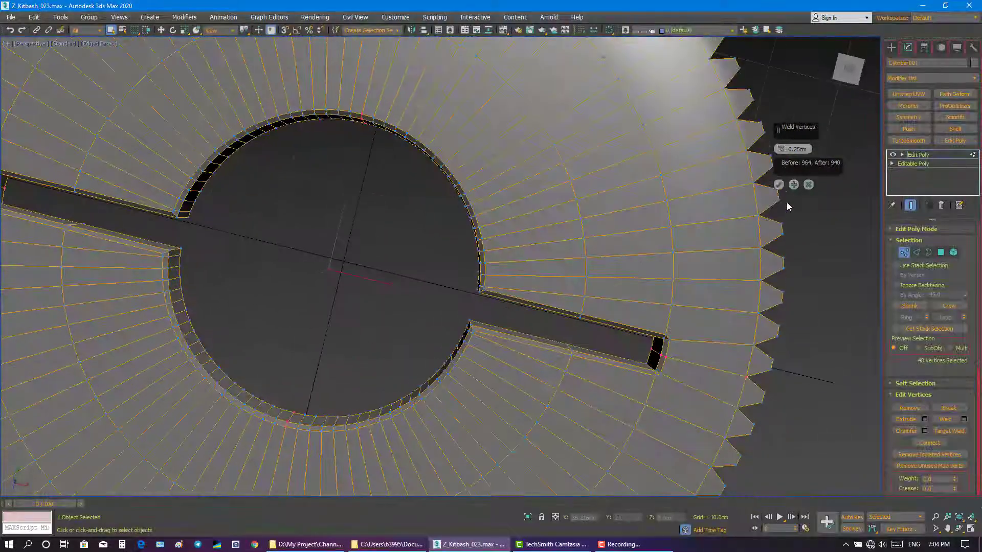
{"action": "left_click", "coordinate": [779, 185]}
{"action": "left_click", "coordinate": [904, 252]}
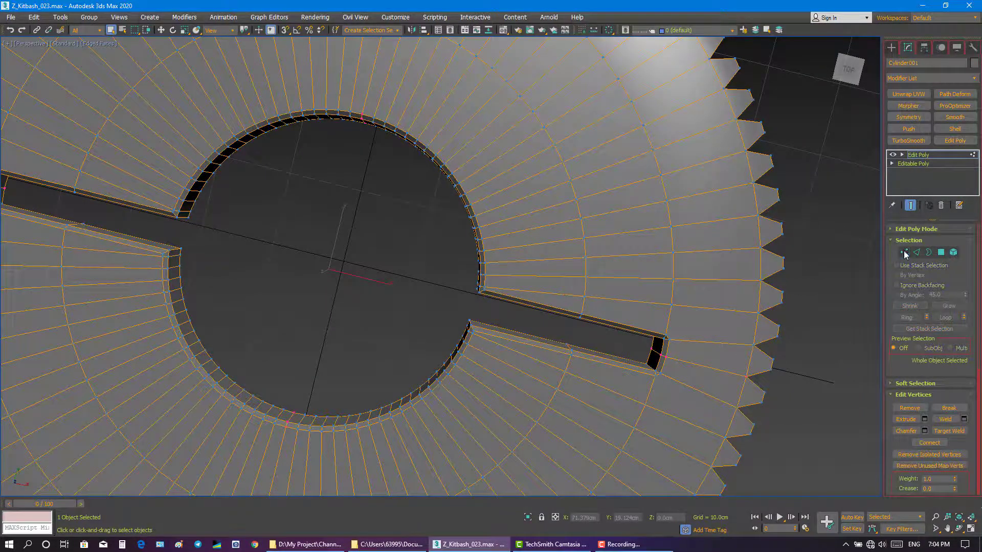
- Apply a TurboSmooth modifier to the welded cap and deselect it
{"action": "key", "text": "z"}
{"action": "left_click", "coordinate": [759, 274]}
{"action": "middle_click_drag", "start_coordinate": [759, 276], "coordinate": [663, 245], "text": "alt"}
{"action": "left_click", "coordinate": [583, 246]}
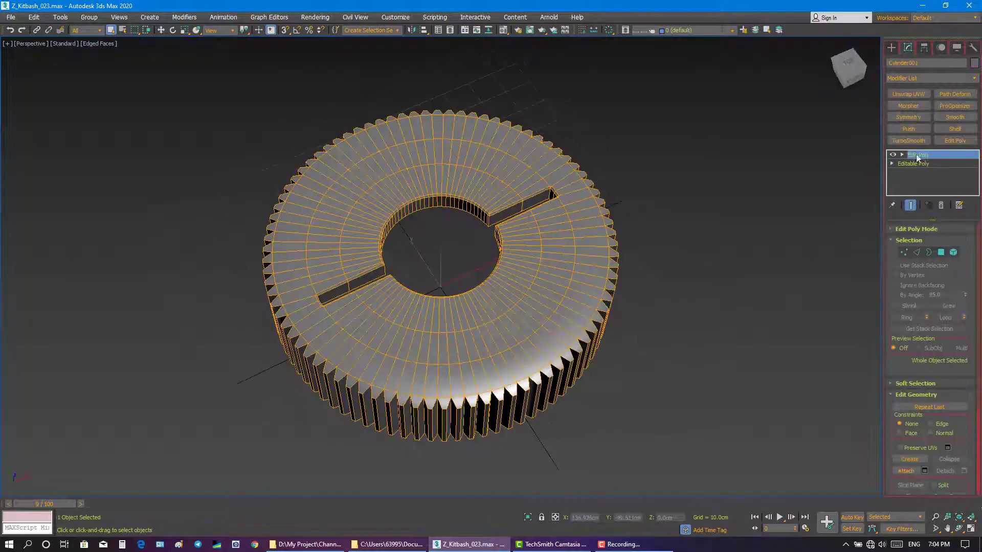
{"action": "left_click", "coordinate": [910, 141]}
{"action": "left_click", "coordinate": [820, 254]}
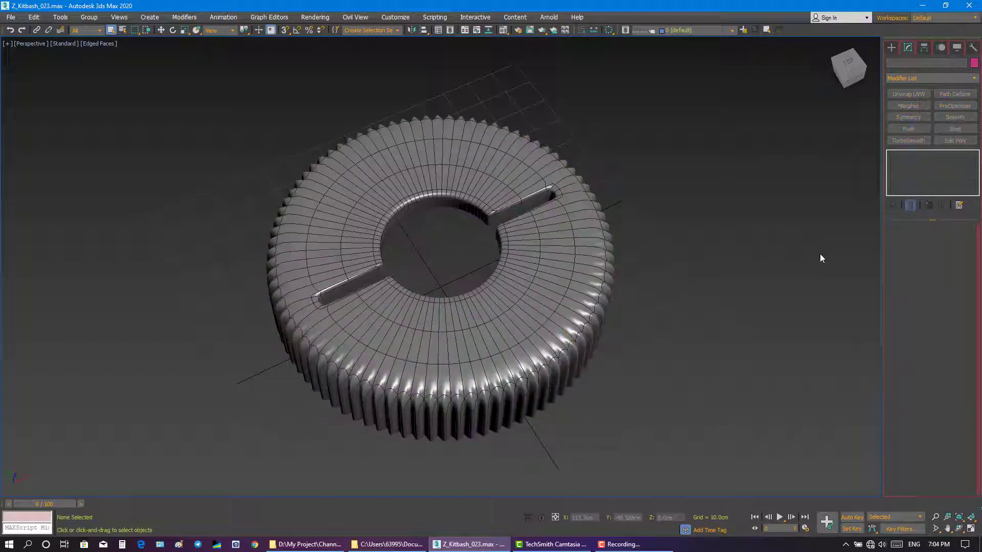
- Inspect the smoothed cap without edge display and compare its slots and ridges with TurboSmooth on and off, leaving TurboSmooth off
{"action": "key", "text": "F4"}
{"action": "middle_click_drag", "start_coordinate": [820, 253], "coordinate": [645, 254], "text": "alt"}
{"action": "left_click", "coordinate": [591, 253]}
{"action": "key", "text": "F4"}
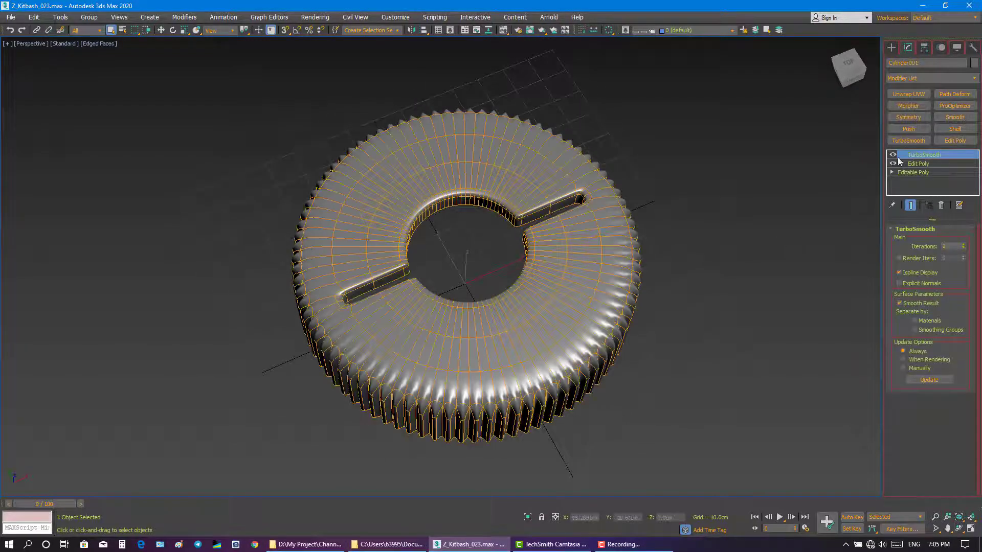
{"action": "left_click", "coordinate": [893, 155]}
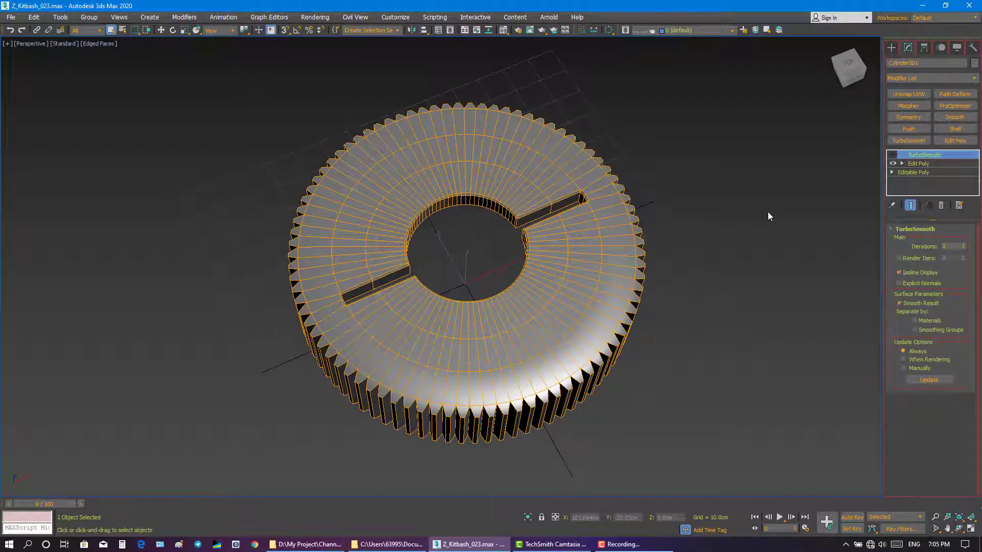
{"action": "scroll", "coordinate": [499, 253], "scroll_direction": "up", "scroll_amount": 3}
{"action": "middle_click_drag", "start_coordinate": [498, 253], "coordinate": [522, 273], "text": "alt"}
{"action": "left_click", "coordinate": [894, 155]}
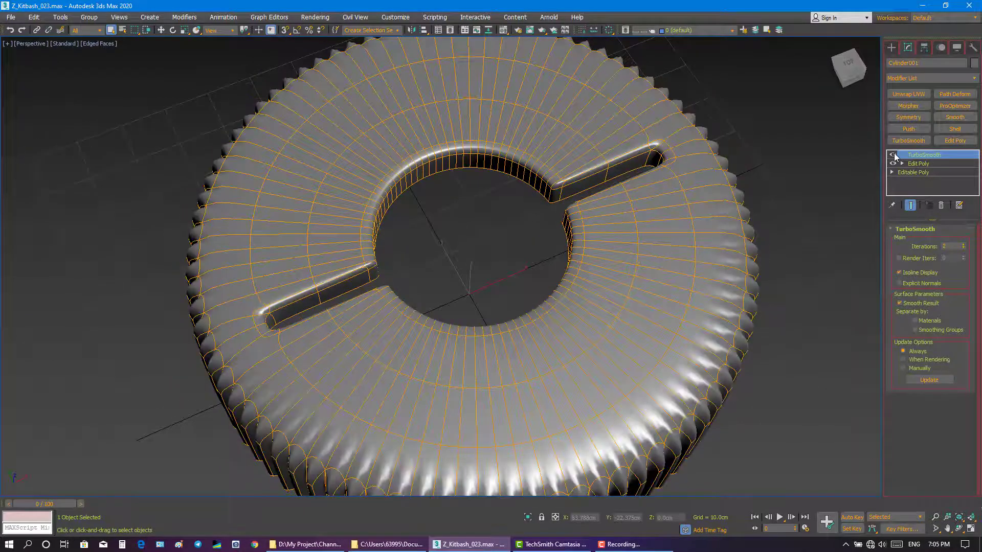
{"action": "left_click", "coordinate": [893, 155]}
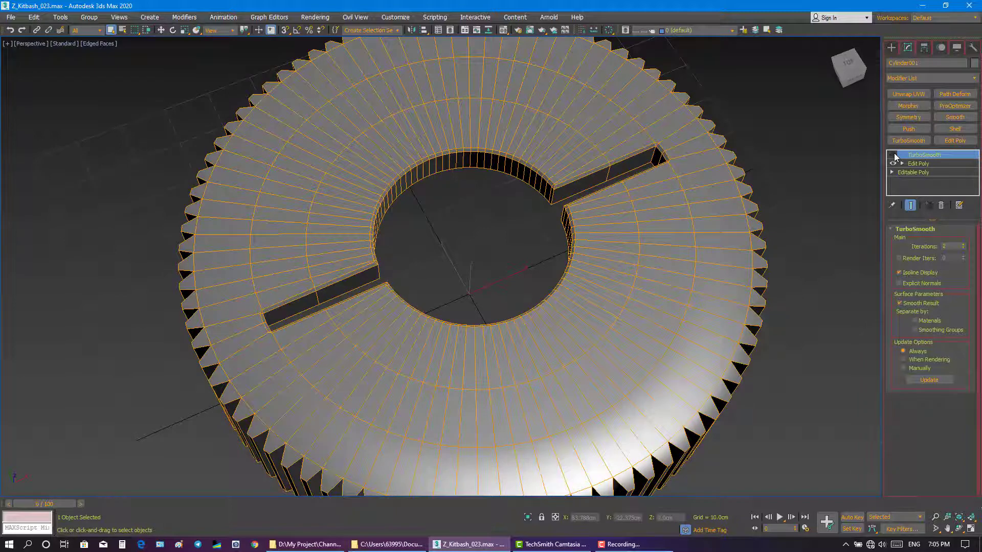
{"action": "left_click", "coordinate": [893, 154]}
{"action": "left_click", "coordinate": [893, 155]}
- Enter edge editing in the Edit Poly modifier and select the radial edge rings nearest the center hole on both halves of the top face
{"action": "left_click", "coordinate": [919, 164]}
{"action": "left_click", "coordinate": [917, 252]}
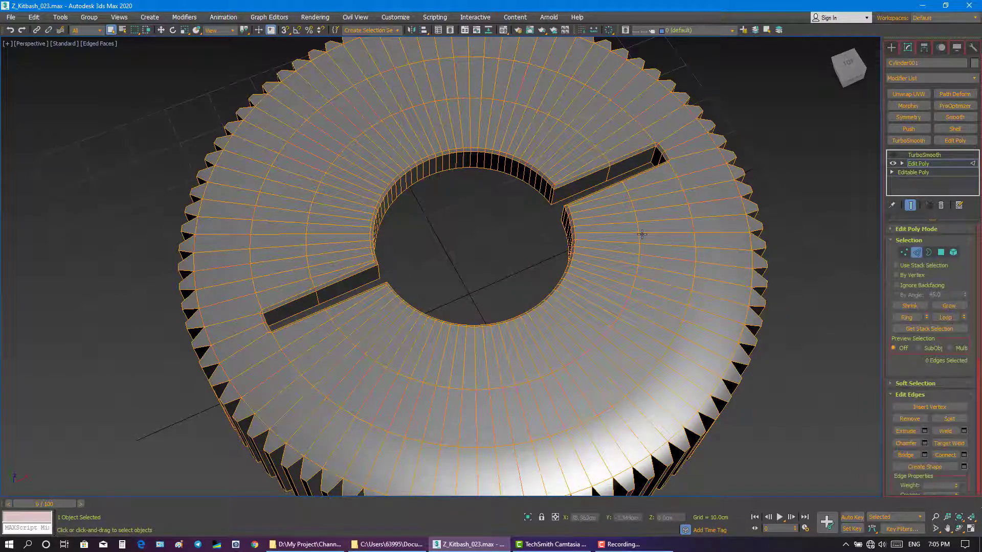
{"action": "middle_click_drag", "start_coordinate": [641, 234], "coordinate": [634, 240]}
{"action": "left_click", "coordinate": [615, 282], "text": "shift"}
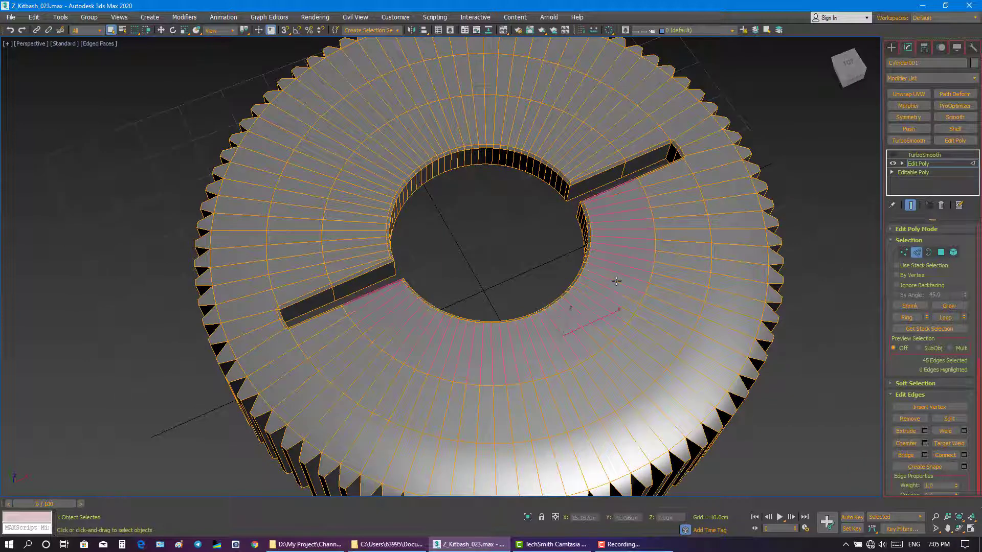
{"action": "left_click", "coordinate": [585, 152], "text": "shift"}
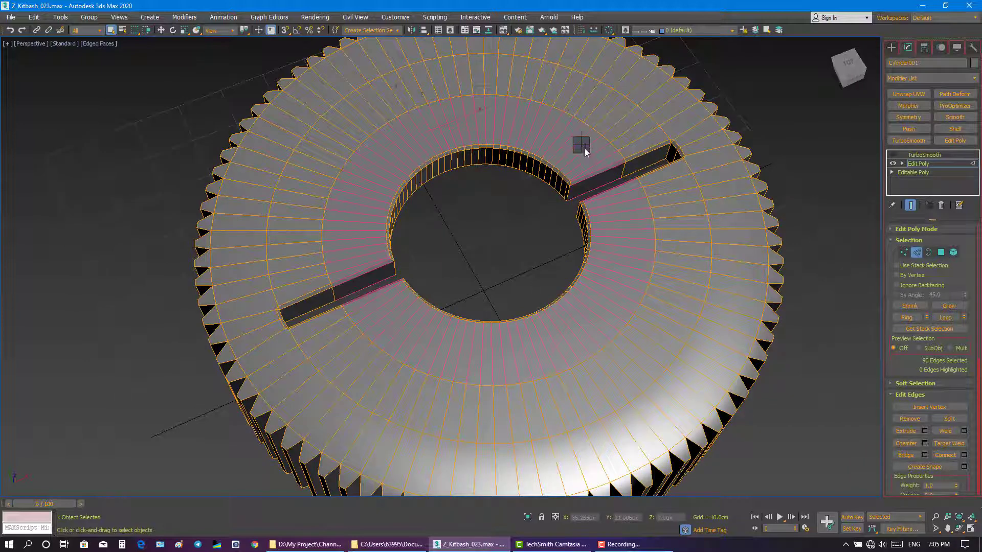
{"action": "right_click", "coordinate": [581, 145]}
{"action": "left_click", "coordinate": [481, 183]}
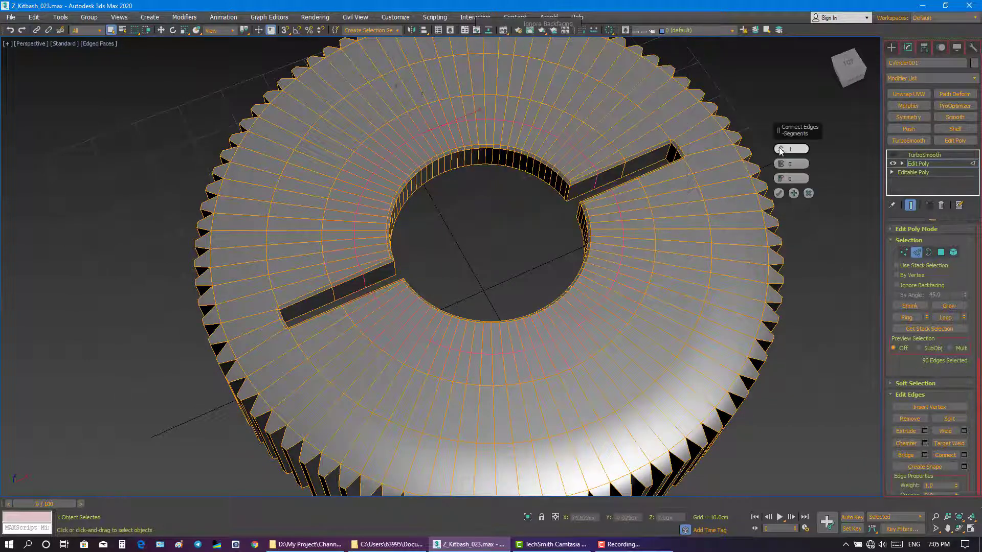
{"action": "left_click_drag", "start_coordinate": [764, 47], "coordinate": [759, 28]}
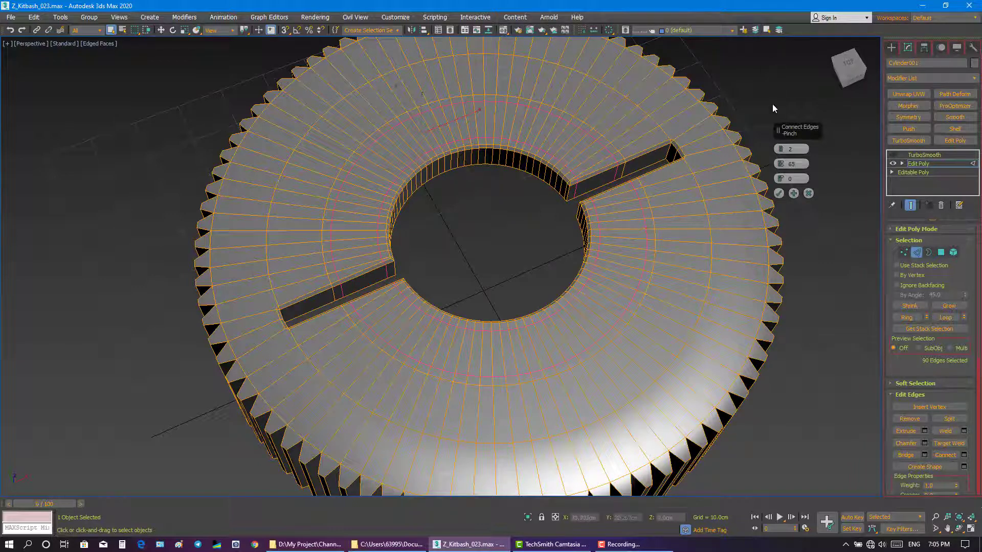
{"action": "left_click", "coordinate": [807, 193]}
- Connect the selected radial edges with one segment, pinch 0 and slide 75, adding a support loop beside the center hole
{"action": "right_click", "coordinate": [608, 190]}
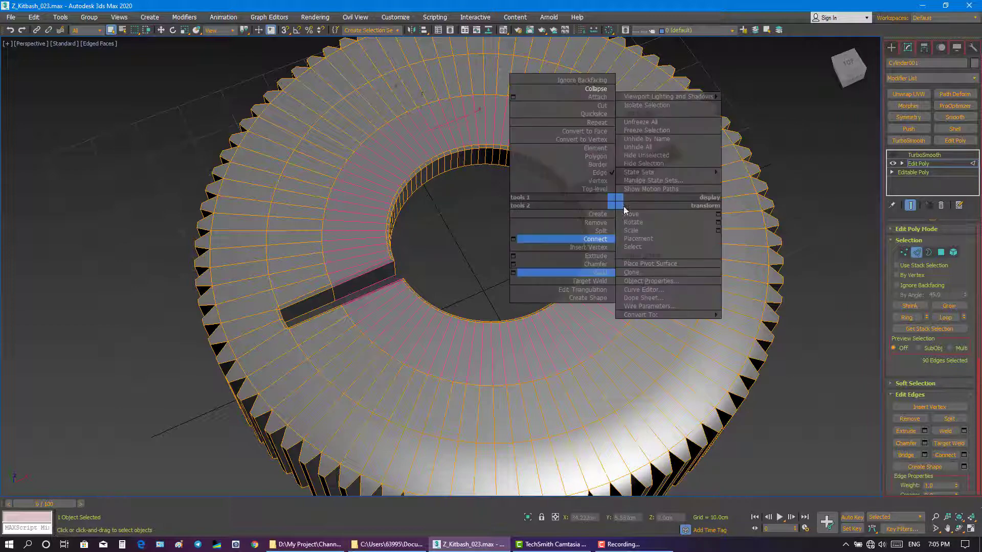
{"action": "left_click", "coordinate": [515, 240]}
{"action": "left_click", "coordinate": [780, 151]}
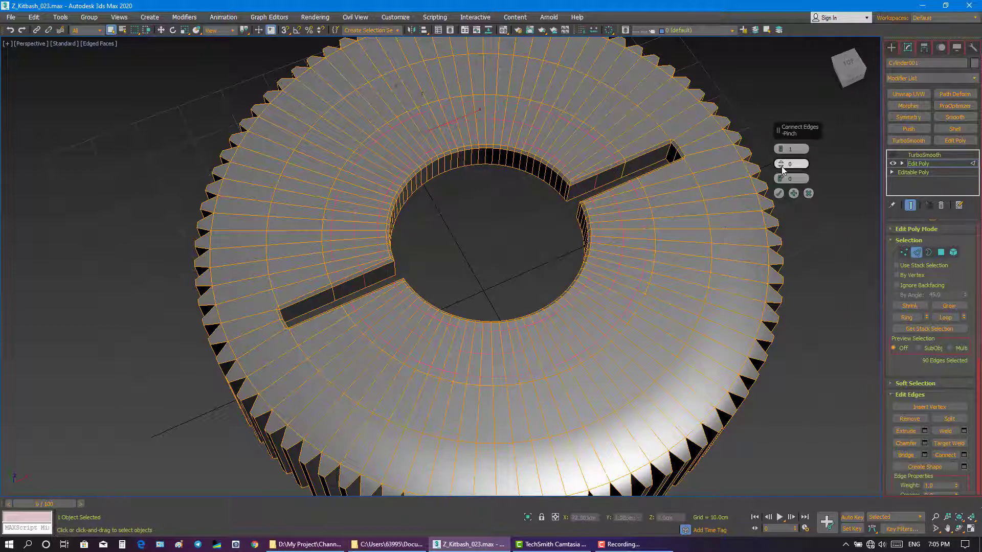
{"action": "left_click_drag", "start_coordinate": [781, 178], "coordinate": [779, 192]}
{"action": "left_click_drag", "start_coordinate": [764, 69], "coordinate": [754, 28]}
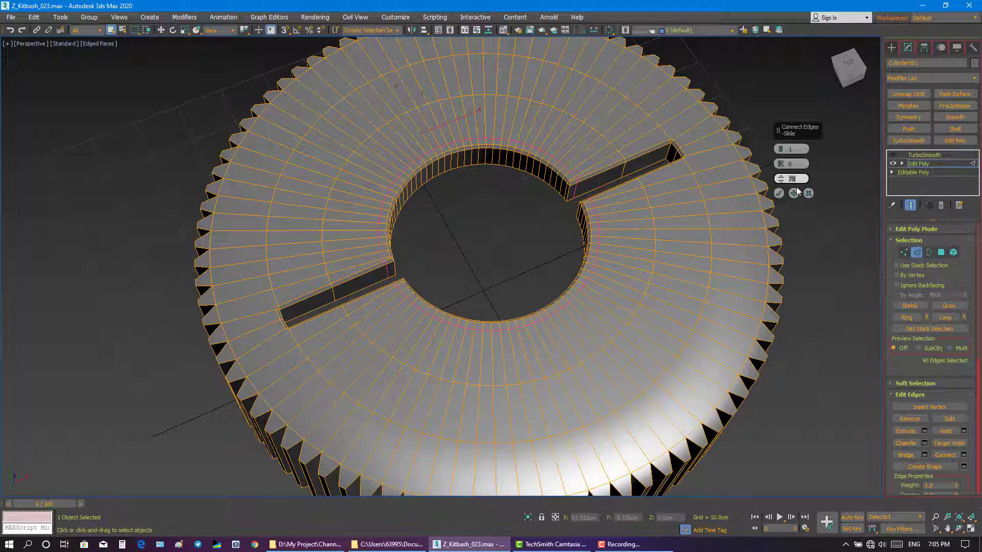
{"action": "left_click", "coordinate": [779, 194]}
- Connect the radial edge rings along the outer slot portions with one segment at slide -85, and re-enable TurboSmooth with the end result hidden
{"action": "left_click", "coordinate": [678, 177]}
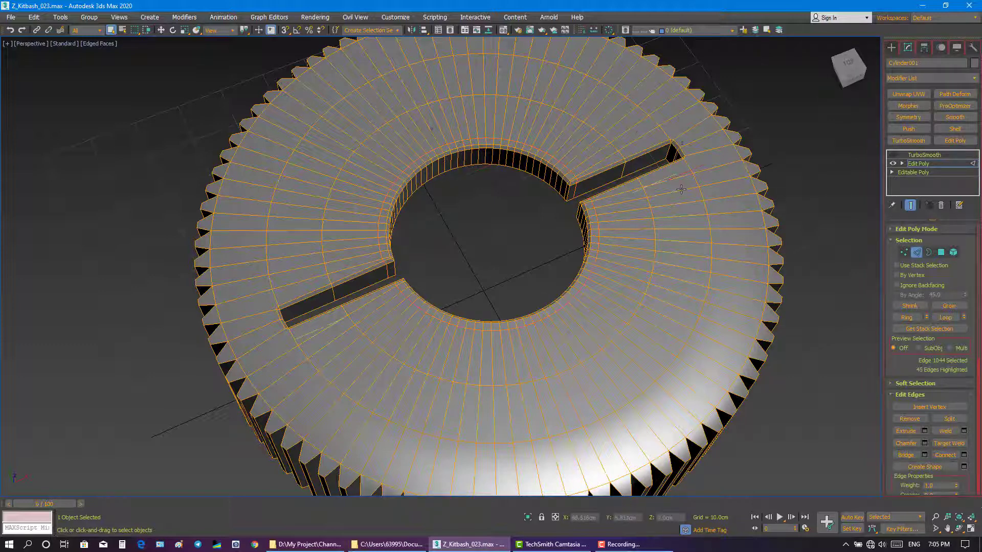
{"action": "left_click", "coordinate": [680, 190], "text": "shift"}
{"action": "right_click", "coordinate": [638, 129]}
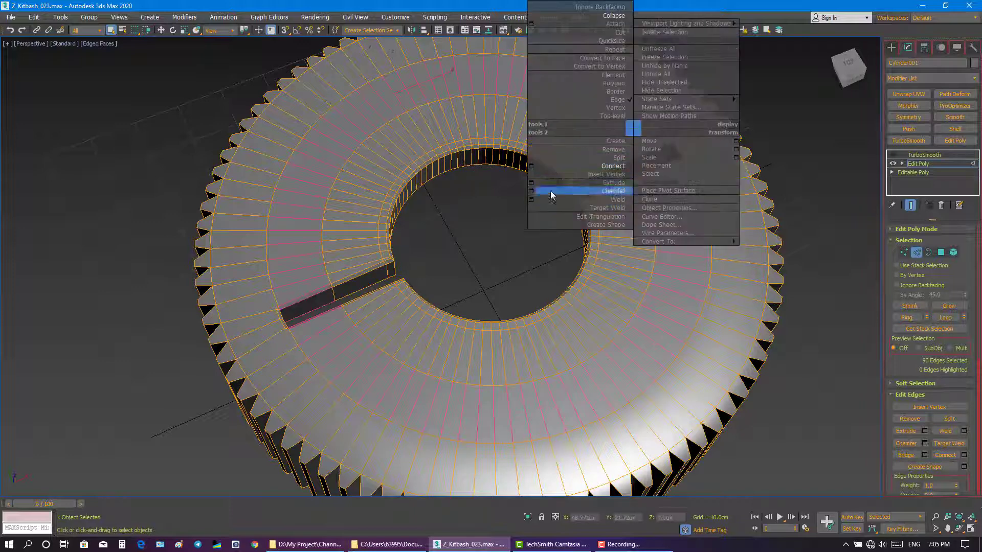
{"action": "left_click", "coordinate": [534, 170]}
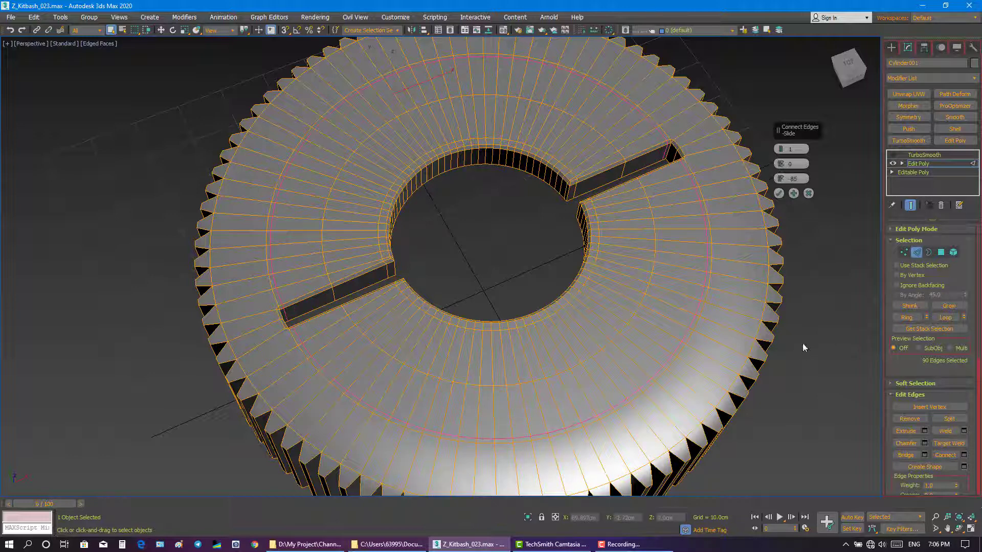
{"action": "left_click_drag", "start_coordinate": [799, 179], "coordinate": [778, 179]}
{"action": "left_click", "coordinate": [778, 194]}
{"action": "left_click", "coordinate": [892, 155]}
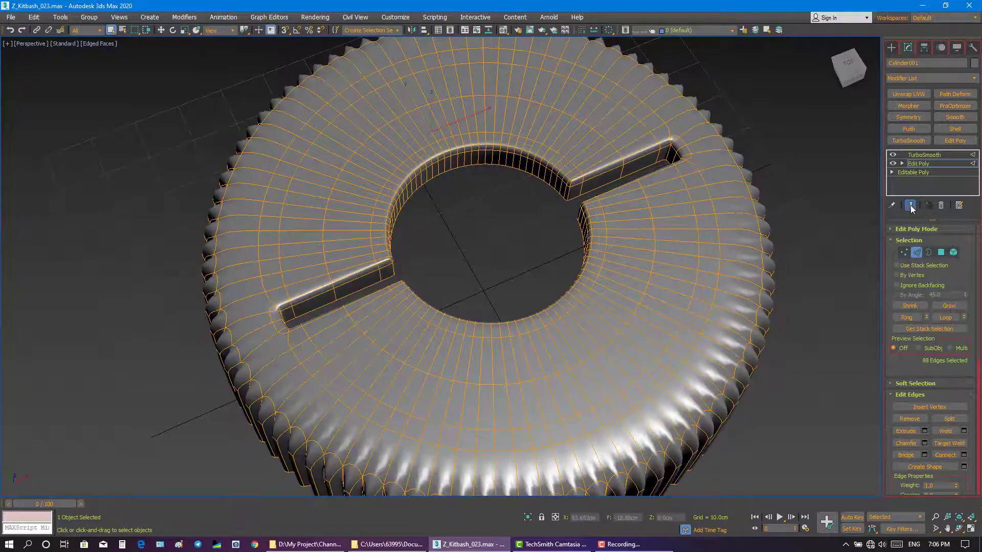
{"action": "left_click", "coordinate": [910, 206]}
- Select all radial edges between the slot ends and the ridged rim, and connect them with two segments and pinch 77
{"action": "left_click", "coordinate": [712, 168]}
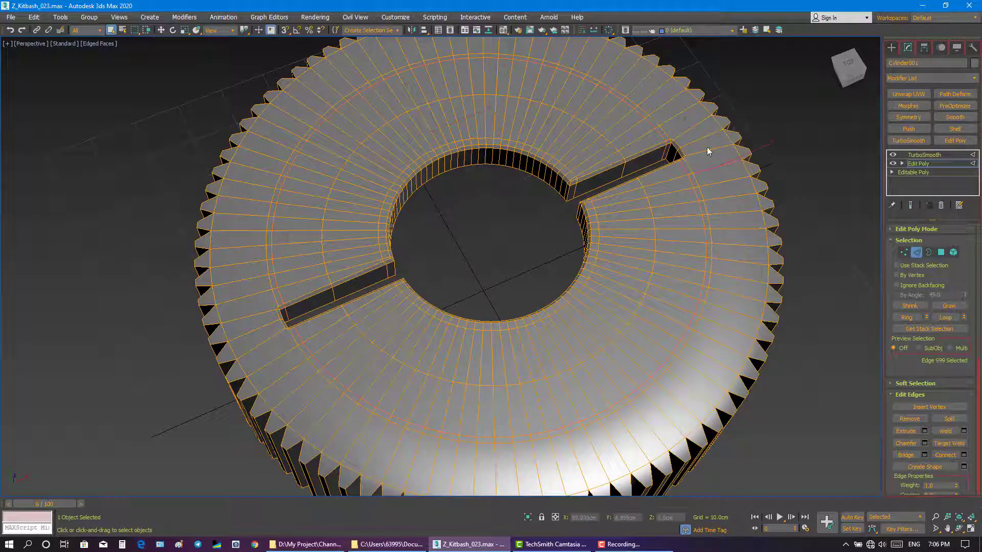
{"action": "left_click", "coordinate": [730, 195], "text": "shift"}
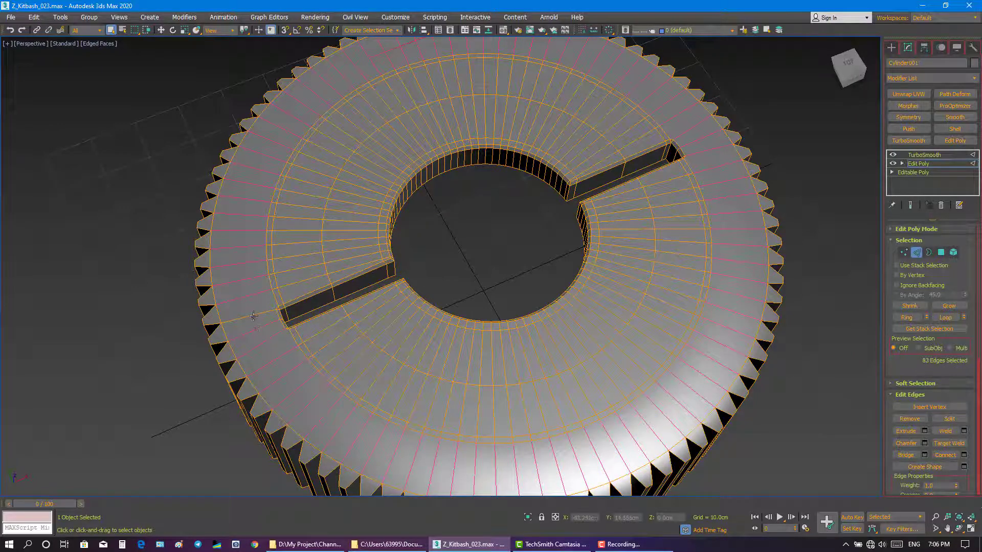
{"action": "left_click", "coordinate": [253, 317], "text": "ctrl"}
{"action": "middle_click_drag", "start_coordinate": [334, 364], "coordinate": [335, 328], "text": "alt"}
{"action": "right_click", "coordinate": [334, 327]}
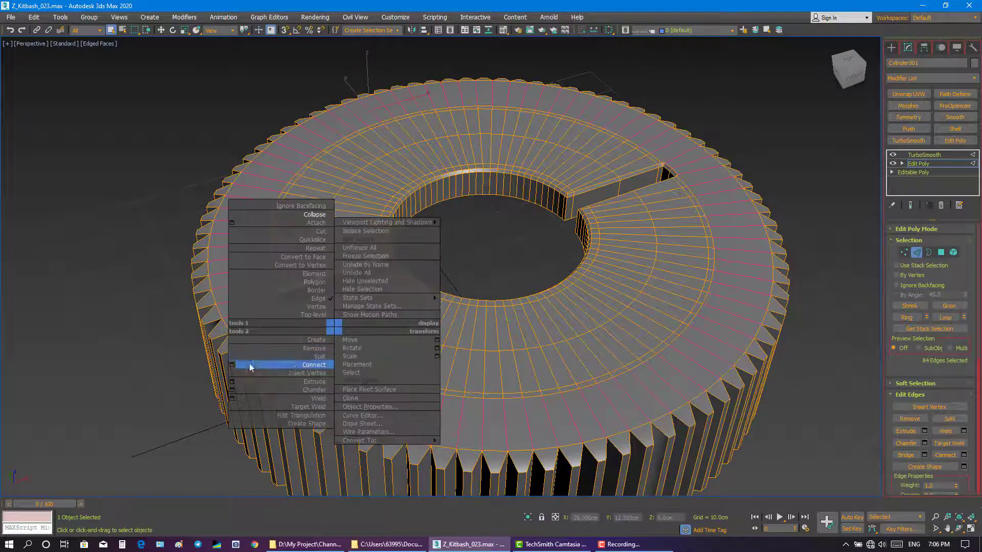
{"action": "left_click", "coordinate": [250, 366]}
{"action": "left_click", "coordinate": [781, 147]}
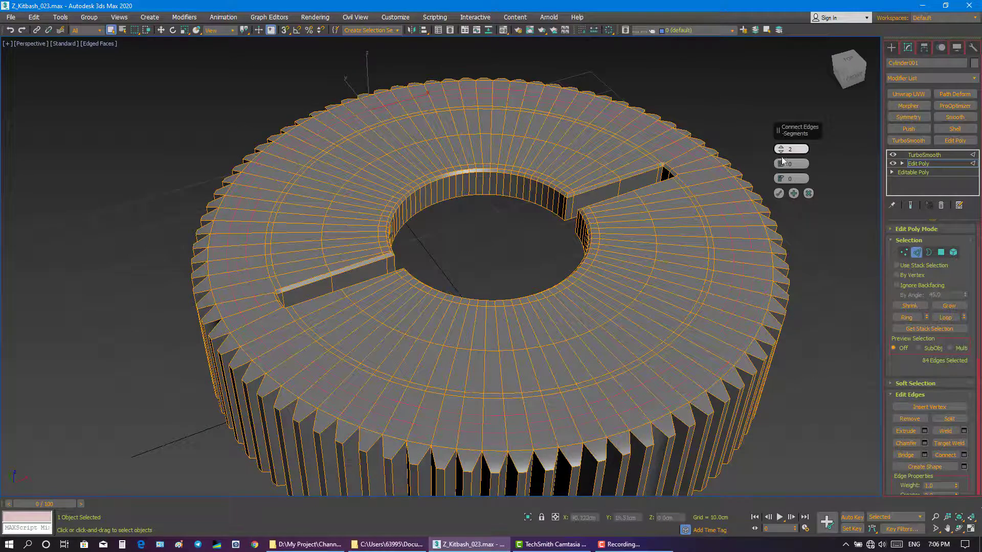
{"action": "left_click_drag", "start_coordinate": [780, 162], "coordinate": [777, 105]}
{"action": "middle_click_drag", "start_coordinate": [584, 112], "coordinate": [565, 163], "text": "alt"}
{"action": "left_click", "coordinate": [779, 194]}
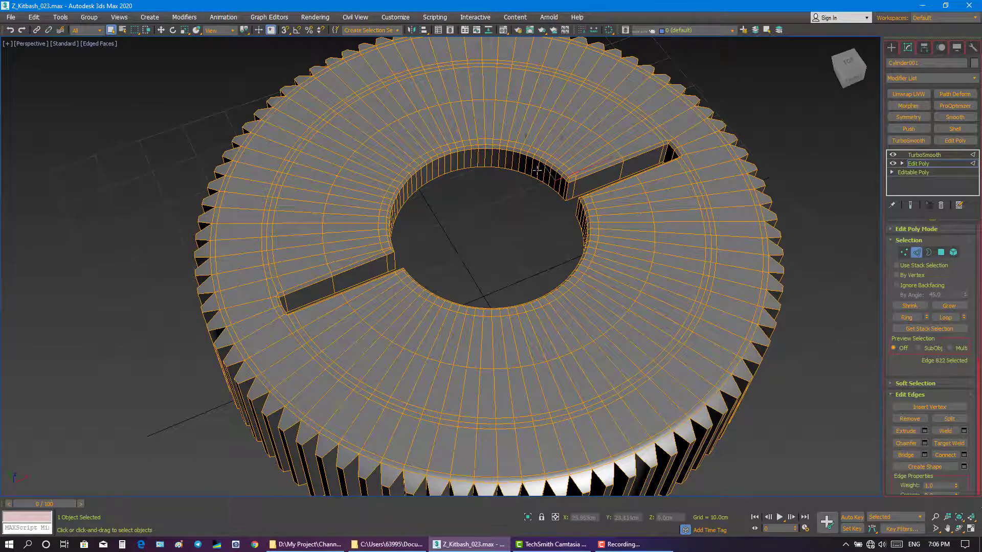
- Connect the vertical edges of the center hole and slot walls with one segment, pinch 0 and slide -65
{"action": "scroll", "coordinate": [535, 170], "scroll_direction": "up", "scroll_amount": 4}
{"action": "left_click", "coordinate": [515, 161], "text": "shift"}
{"action": "scroll", "coordinate": [514, 162], "scroll_direction": "down", "scroll_amount": 2}
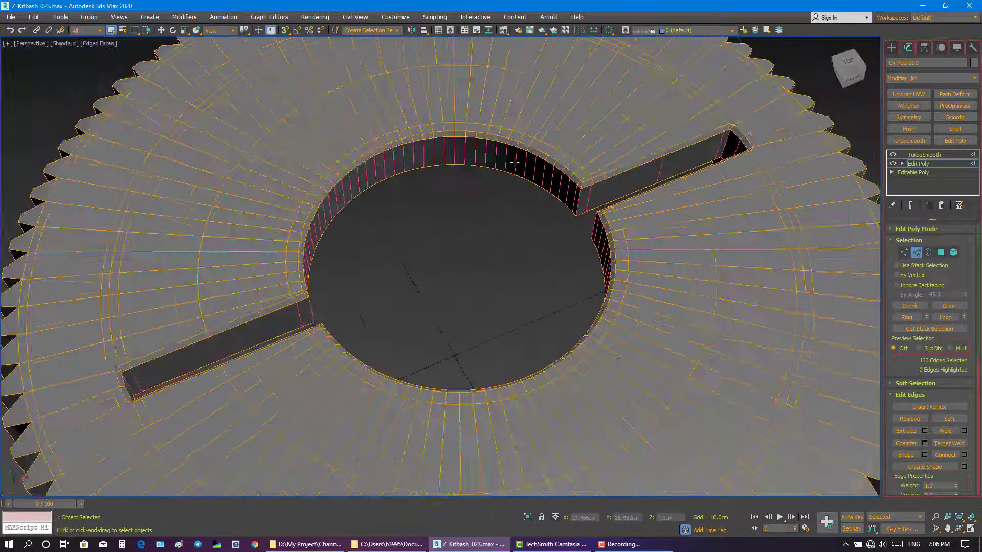
{"action": "right_click", "coordinate": [514, 162]}
{"action": "left_click", "coordinate": [405, 193]}
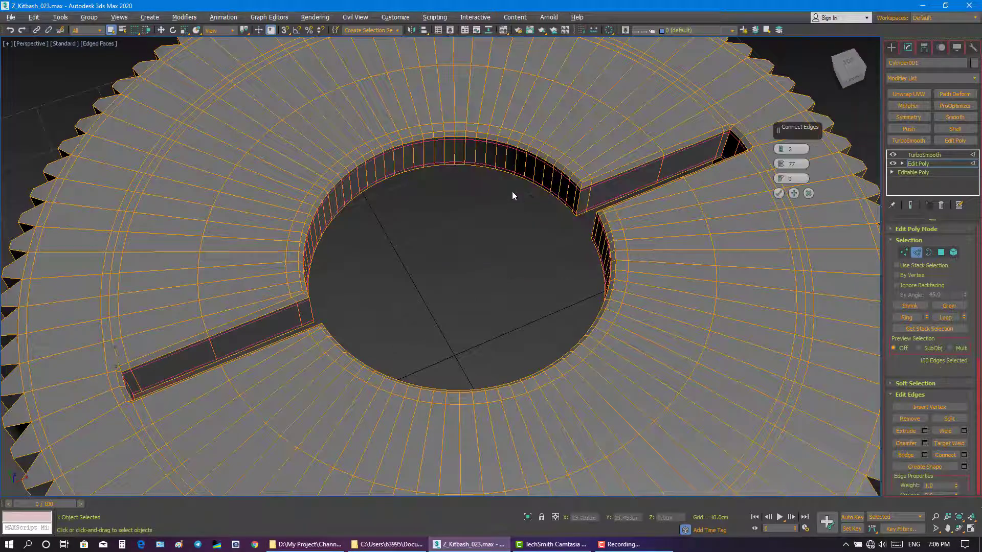
{"action": "right_click", "coordinate": [780, 165]}
{"action": "right_click", "coordinate": [784, 148]}
{"action": "left_click_drag", "start_coordinate": [780, 178], "coordinate": [788, 198]}
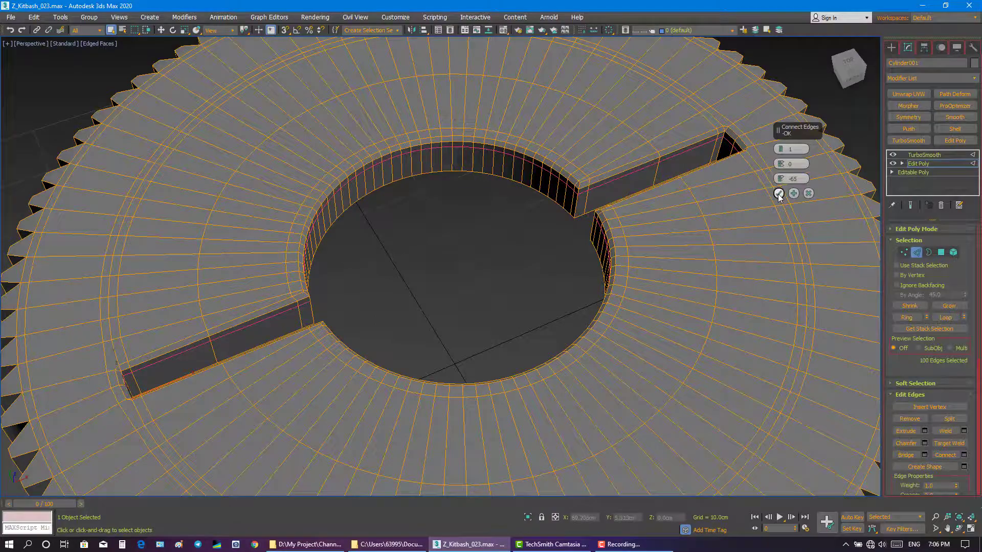
{"action": "left_click", "coordinate": [778, 193]}
- Inspect the slots and top face with the TurboSmooth result on and off, with and without edge display
{"action": "scroll", "coordinate": [598, 217], "scroll_direction": "down", "scroll_amount": 4}
{"action": "left_click", "coordinate": [810, 190]}
{"action": "mouse_move", "coordinate": [811, 190]}
{"action": "middle_mouse_down", "text": "alt"}
{"action": "mouse_move", "coordinate": [813, 180]}
{"action": "mouse_move", "coordinate": [815, 194]}
{"action": "mouse_move", "coordinate": [761, 213]}
{"action": "mouse_move", "coordinate": [759, 195]}
{"action": "mouse_move", "coordinate": [774, 196]}
{"action": "middle_mouse_up", "text": "alt"}
{"action": "left_click", "coordinate": [910, 206]}
{"action": "key", "text": "F4"}
{"action": "key", "text": "F4"}
{"action": "left_click", "coordinate": [910, 206]}
{"action": "left_click", "coordinate": [911, 207]}
{"action": "left_click", "coordinate": [911, 207]}
{"action": "middle_click_drag", "start_coordinate": [876, 204], "coordinate": [748, 182], "text": "alt"}
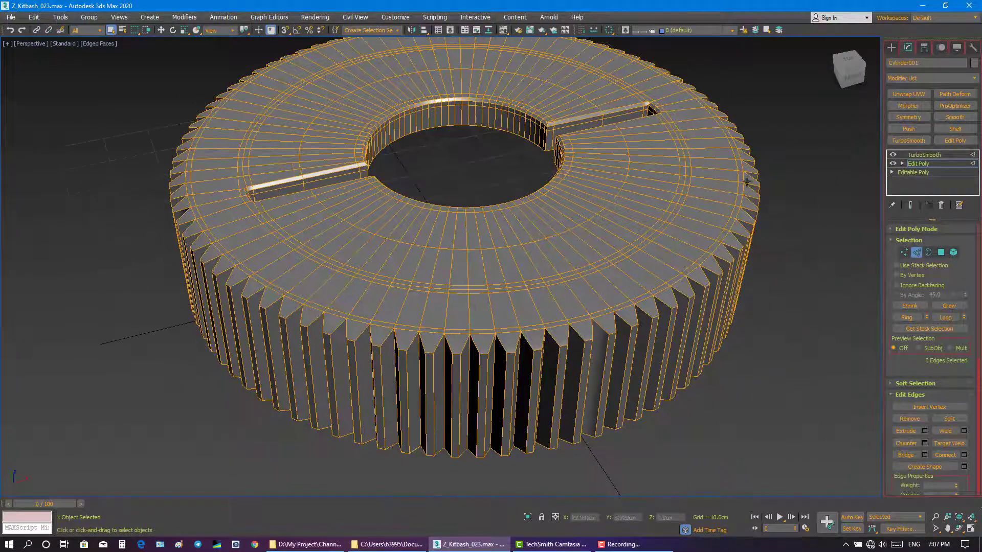
- Select all vertical ridge edges around the rim in the Front view and connect them with two segments and a pinch of about 89
{"action": "middle_click_drag", "start_coordinate": [647, 345], "coordinate": [593, 349], "text": "alt"}
{"action": "key", "text": "alt+w"}
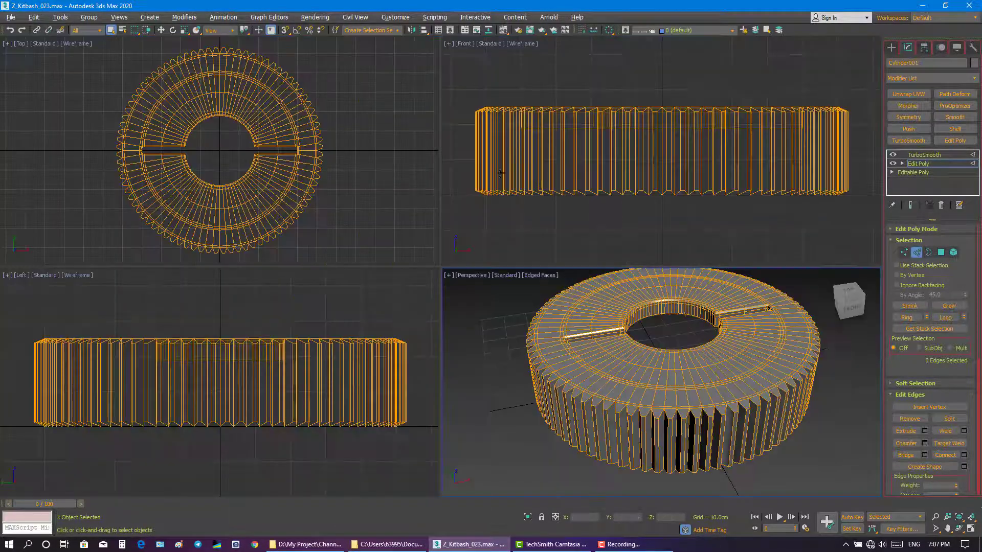
{"action": "left_click_drag", "start_coordinate": [845, 183], "coordinate": [845, 184]}
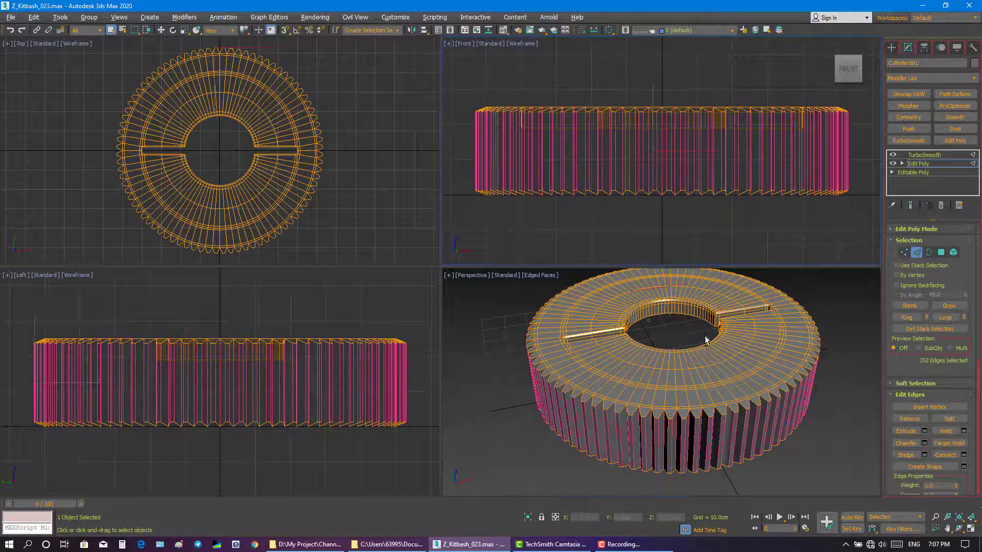
{"action": "key", "text": "alt+w"}
{"action": "right_click", "coordinate": [662, 311]}
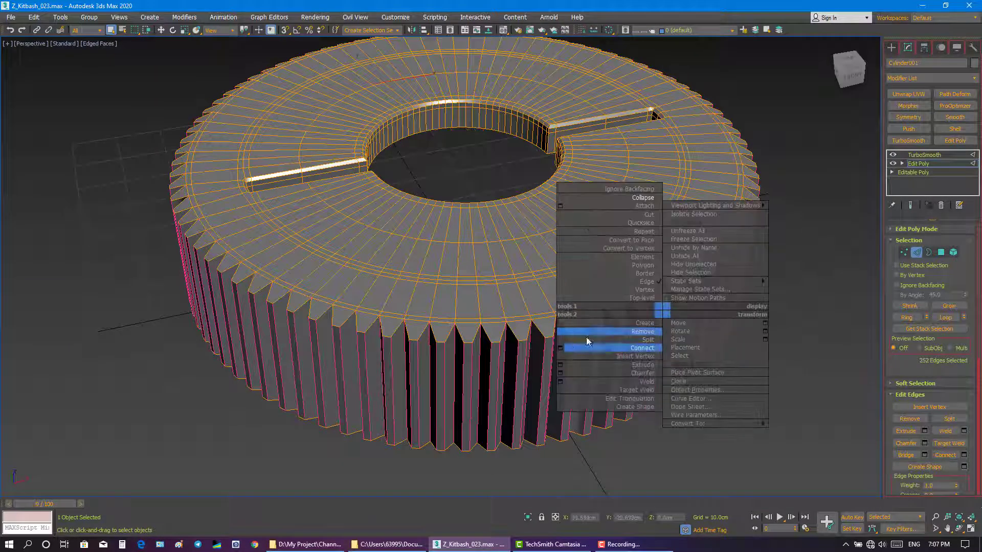
{"action": "left_click", "coordinate": [560, 347]}
{"action": "left_click_drag", "start_coordinate": [782, 163], "coordinate": [831, 160]}
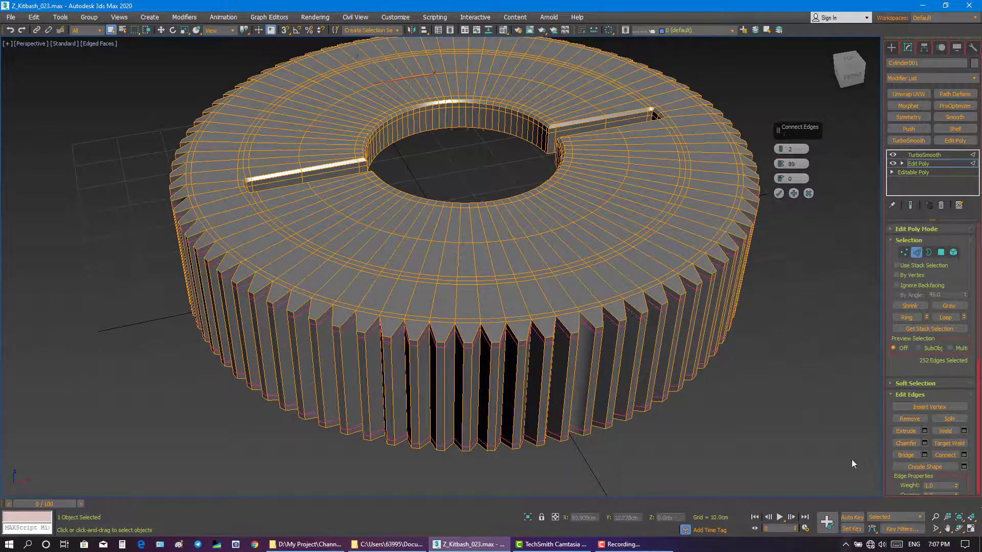
{"action": "left_click", "coordinate": [778, 194]}
- Compare the ridged rim with the TurboSmooth result on and off, with and without edge display
{"action": "left_click", "coordinate": [911, 206]}
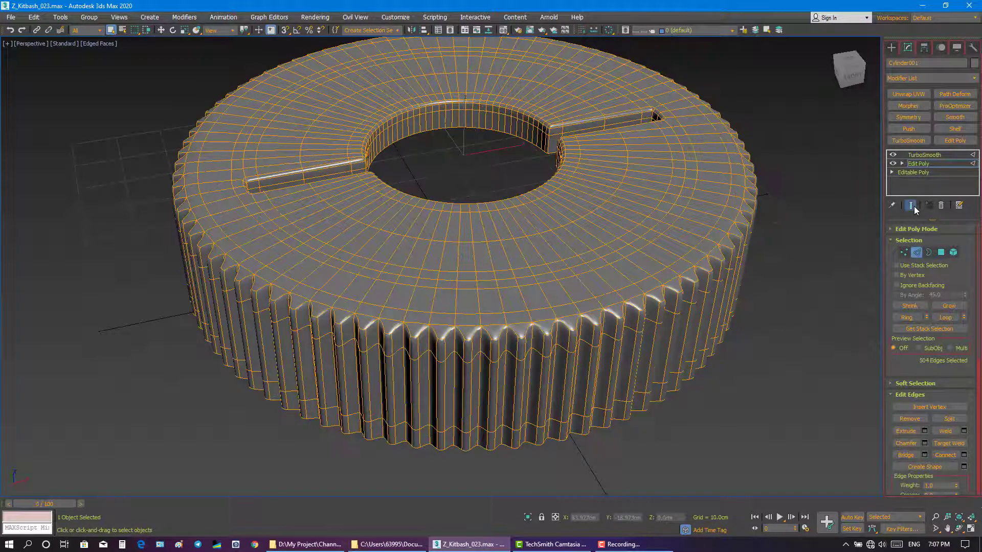
{"action": "left_click", "coordinate": [914, 207]}
{"action": "left_click", "coordinate": [914, 207]}
{"action": "left_click", "coordinate": [914, 207]}
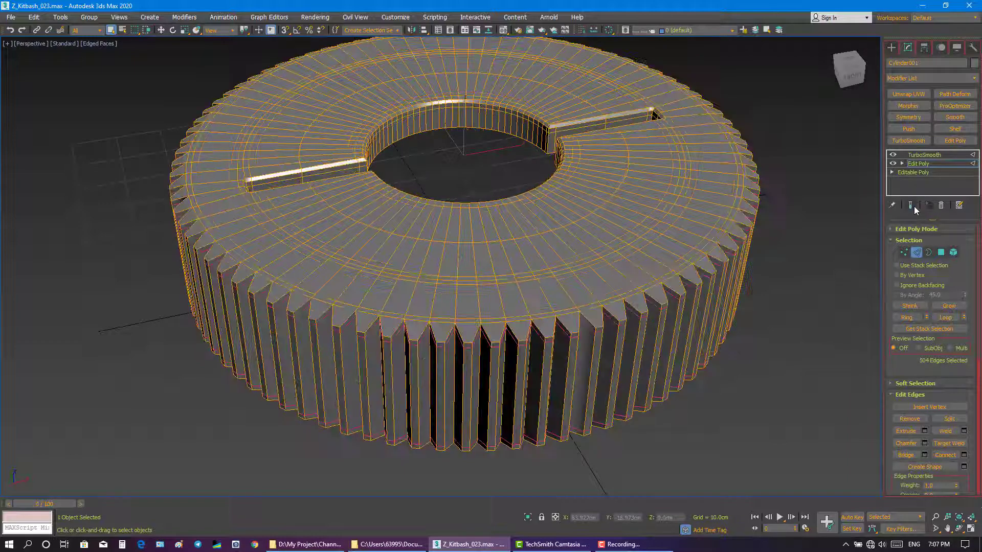
{"action": "left_click", "coordinate": [914, 207]}
{"action": "key", "text": "F4"}
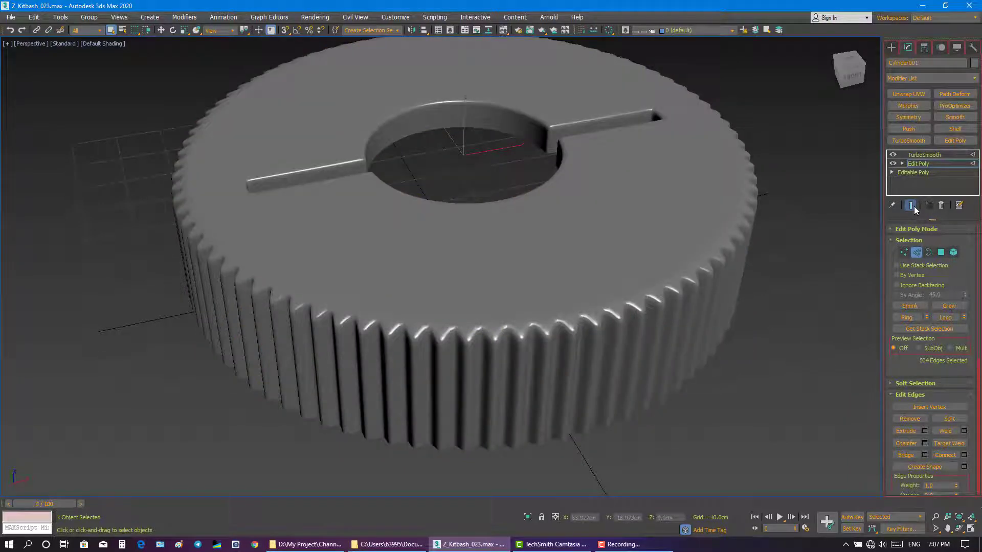
{"action": "left_click", "coordinate": [911, 206]}
{"action": "left_click", "coordinate": [910, 206]}
{"action": "left_click", "coordinate": [914, 208]}
{"action": "key", "text": "F4"}
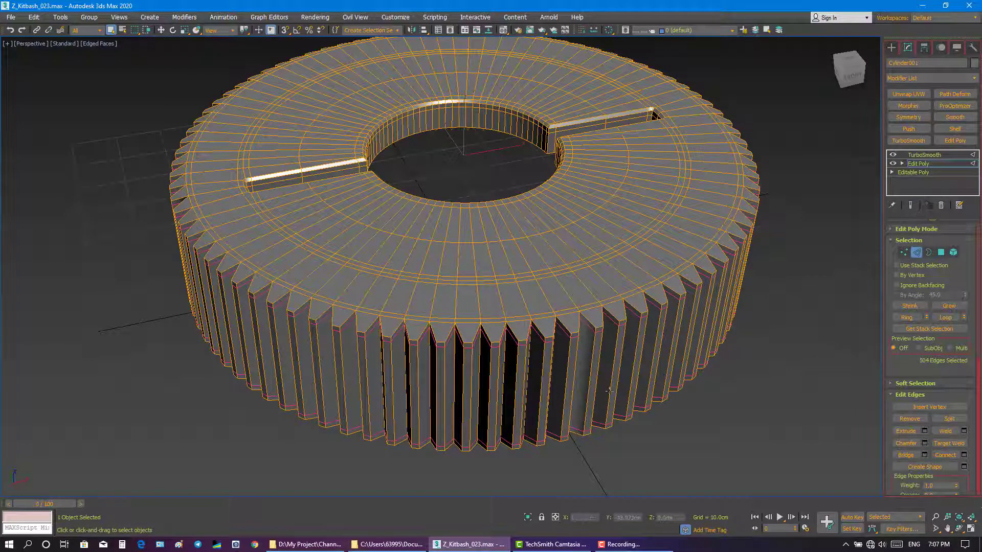
- Select the ring of long vertical ridge edges and connect them with one segment at mid-height around the rim
{"action": "left_click", "coordinate": [587, 384]}
{"action": "key", "text": "alt+r"}
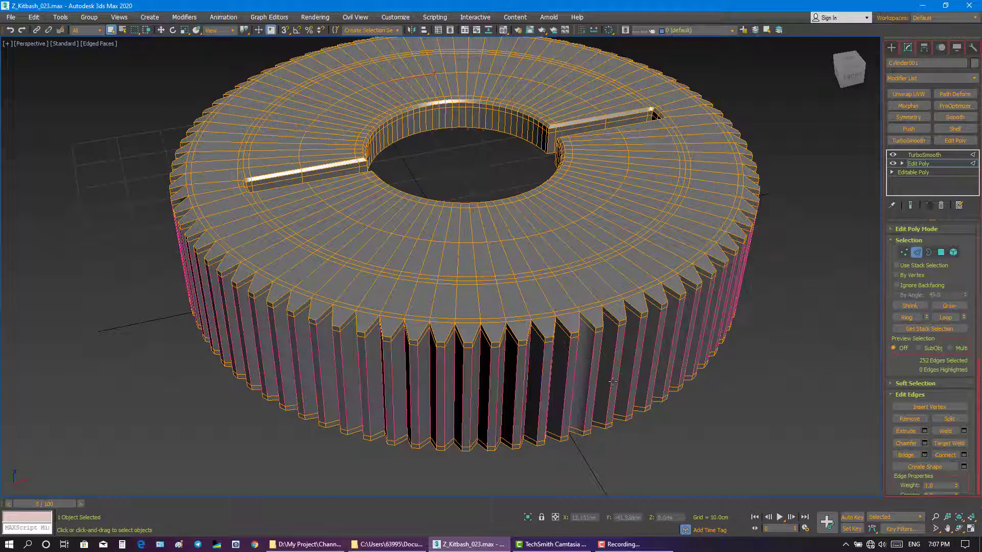
{"action": "right_click", "coordinate": [611, 382]}
{"action": "left_click", "coordinate": [559, 404]}
{"action": "left_click", "coordinate": [781, 150]}
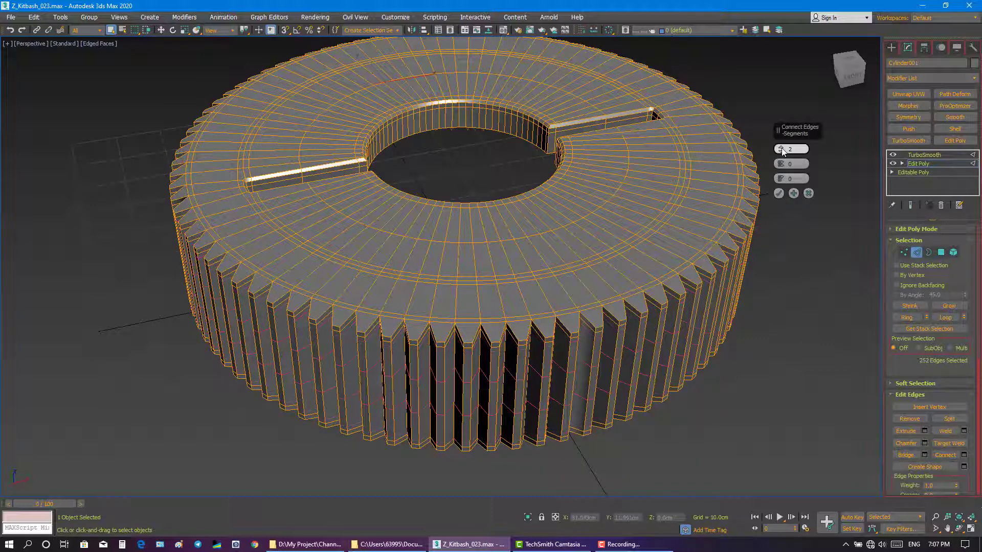
{"action": "left_click", "coordinate": [778, 194]}
{"action": "left_click", "coordinate": [774, 242]}
- Examine the ridge edges in the perspective view and compare the cap with the TurboSmooth result on and off
{"action": "middle_click_drag", "start_coordinate": [659, 328], "coordinate": [661, 309], "text": "alt"}
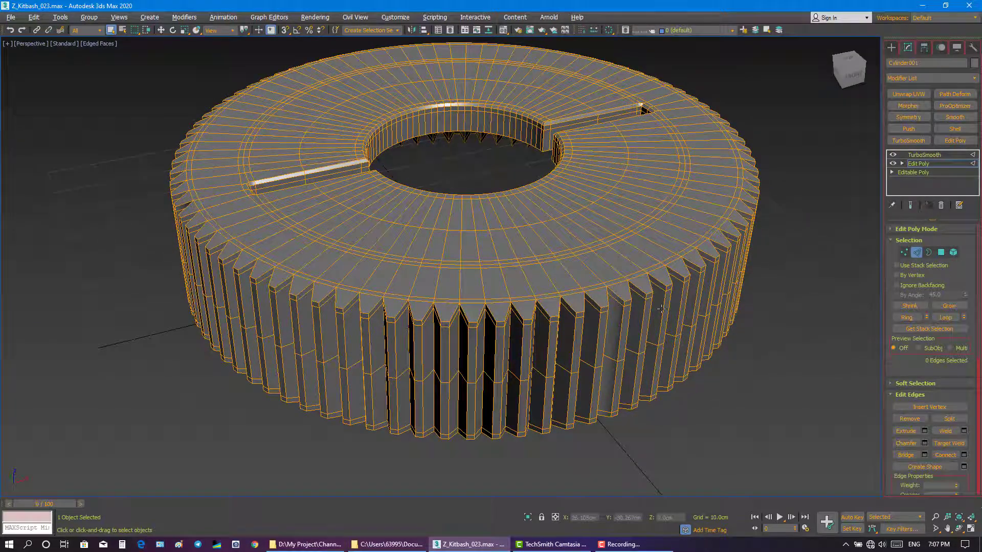
{"action": "double_click", "coordinate": [617, 301]}
{"action": "key", "text": "alt+w"}
{"action": "key", "text": "alt+w"}
{"action": "left_click", "coordinate": [911, 205]}
{"action": "left_click", "coordinate": [911, 205]}
{"action": "left_click", "coordinate": [910, 206]}
{"action": "left_click", "coordinate": [910, 206]}
- Select the slanted side edges of all ridge teeth around the entire outer rim in the Top view
{"action": "key", "text": "alt+w"}
{"action": "key", "text": "alt+w"}
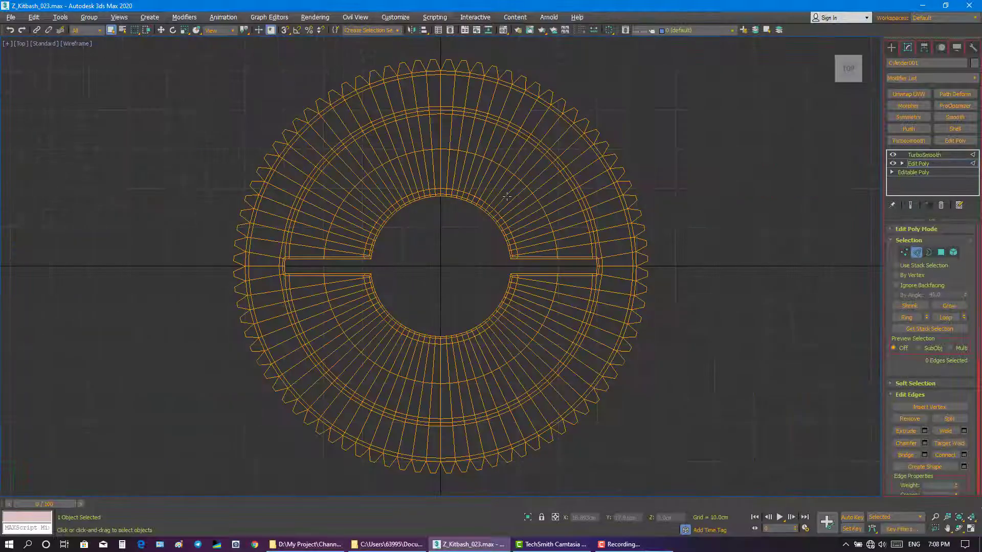
{"action": "scroll", "coordinate": [480, 143], "scroll_direction": "up", "scroll_amount": 6}
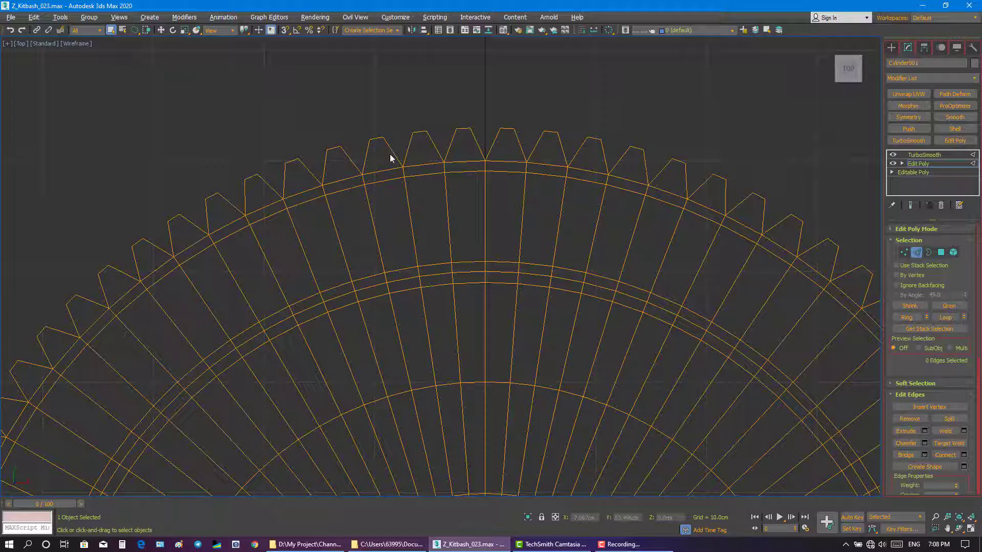
{"action": "left_click_drag", "start_coordinate": [381, 156], "coordinate": [499, 148]}
{"action": "mouse_move", "coordinate": [618, 167]}
{"action": "left_mouse_down", "text": "ctrl"}
{"action": "mouse_move", "coordinate": [737, 210]}
{"action": "mouse_move", "coordinate": [731, 201]}
{"action": "left_mouse_up", "text": "ctrl"}
{"action": "middle_click_drag", "start_coordinate": [731, 201], "coordinate": [614, 136]}
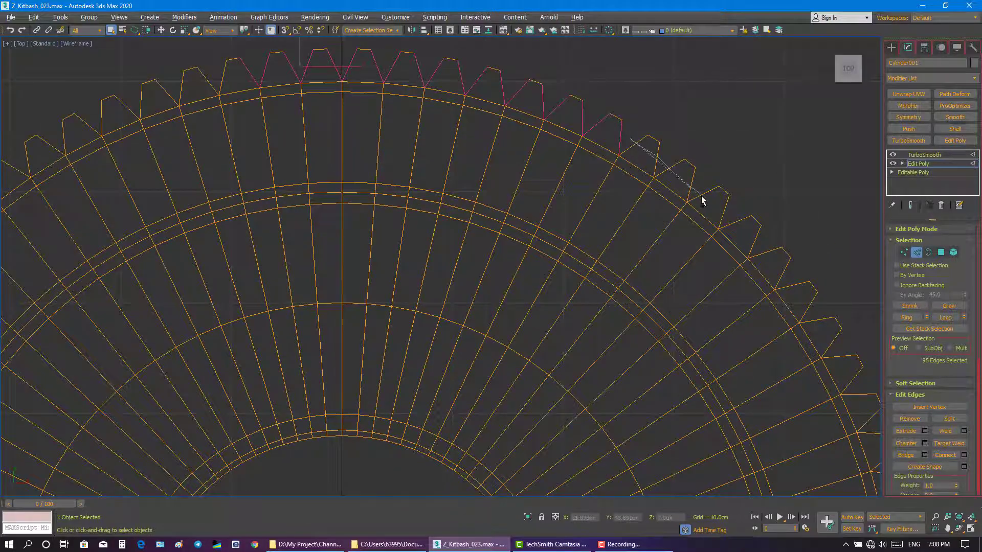
{"action": "left_click_drag", "start_coordinate": [701, 195], "coordinate": [719, 217], "text": "ctrl"}
{"action": "middle_click_drag", "start_coordinate": [719, 217], "coordinate": [637, 174]}
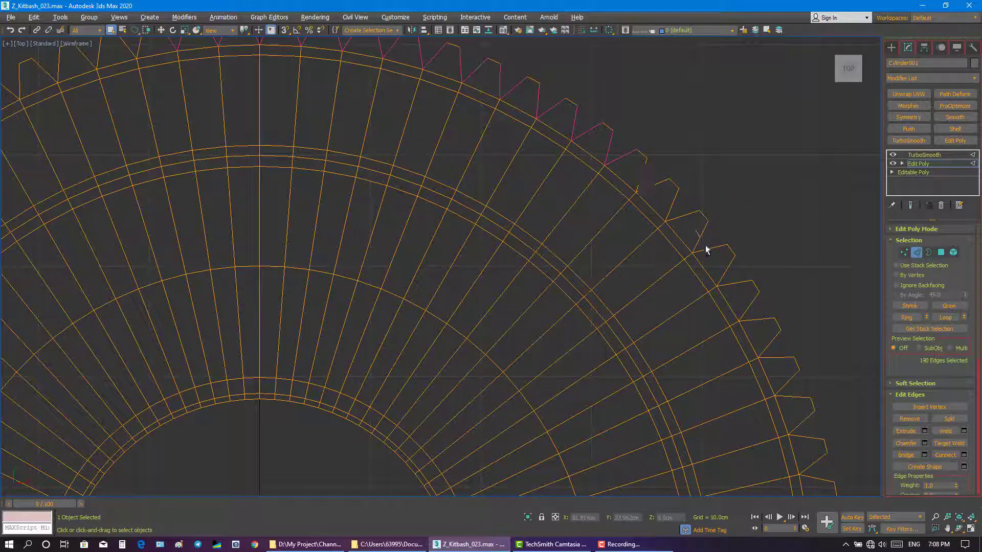
{"action": "left_click_drag", "start_coordinate": [704, 249], "coordinate": [753, 312], "text": "ctrl"}
{"action": "middle_click_drag", "start_coordinate": [753, 312], "coordinate": [672, 200]}
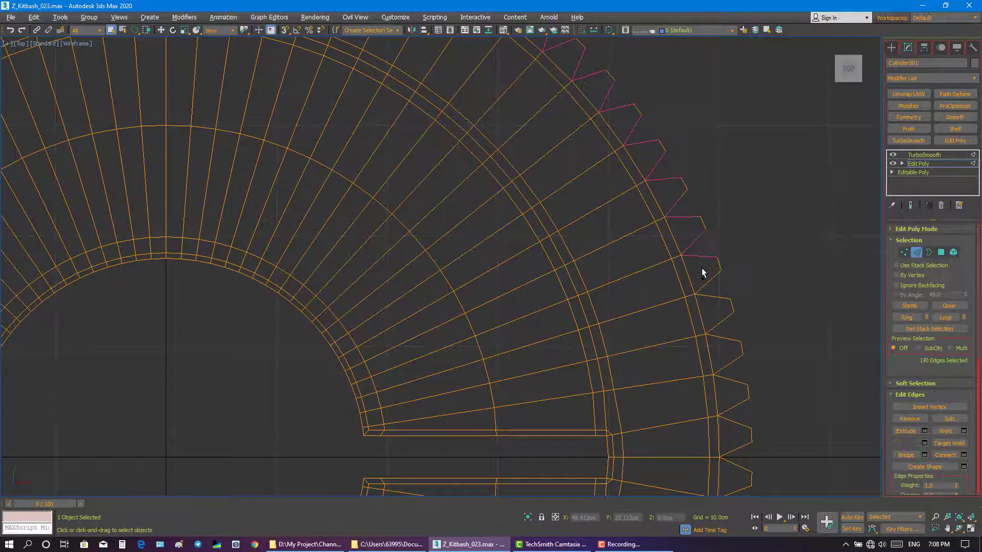
{"action": "middle_click_drag", "start_coordinate": [702, 275], "coordinate": [656, 172]}
{"action": "left_click_drag", "start_coordinate": [656, 171], "coordinate": [679, 249], "text": "ctrl"}
{"action": "middle_click_drag", "start_coordinate": [679, 249], "coordinate": [674, 179]}
{"action": "left_click_drag", "start_coordinate": [673, 179], "coordinate": [686, 293], "text": "ctrl"}
{"action": "middle_click_drag", "start_coordinate": [686, 293], "coordinate": [710, 264]}
{"action": "left_click_drag", "start_coordinate": [715, 263], "coordinate": [713, 309], "text": "ctrl"}
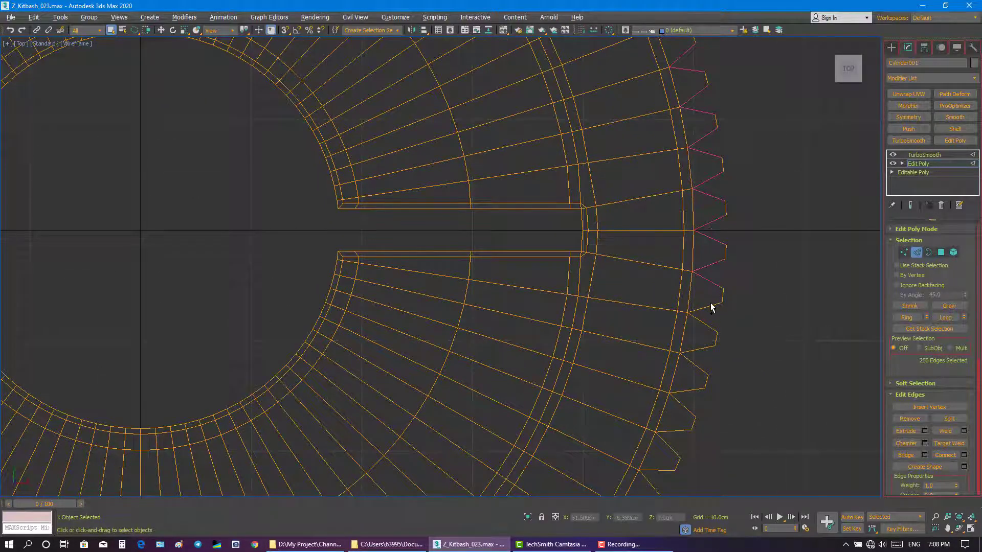
{"action": "middle_click_drag", "start_coordinate": [712, 308], "coordinate": [719, 234]}
{"action": "left_click_drag", "start_coordinate": [719, 235], "coordinate": [702, 308], "text": "ctrl"}
{"action": "middle_click_drag", "start_coordinate": [702, 308], "coordinate": [725, 244]}
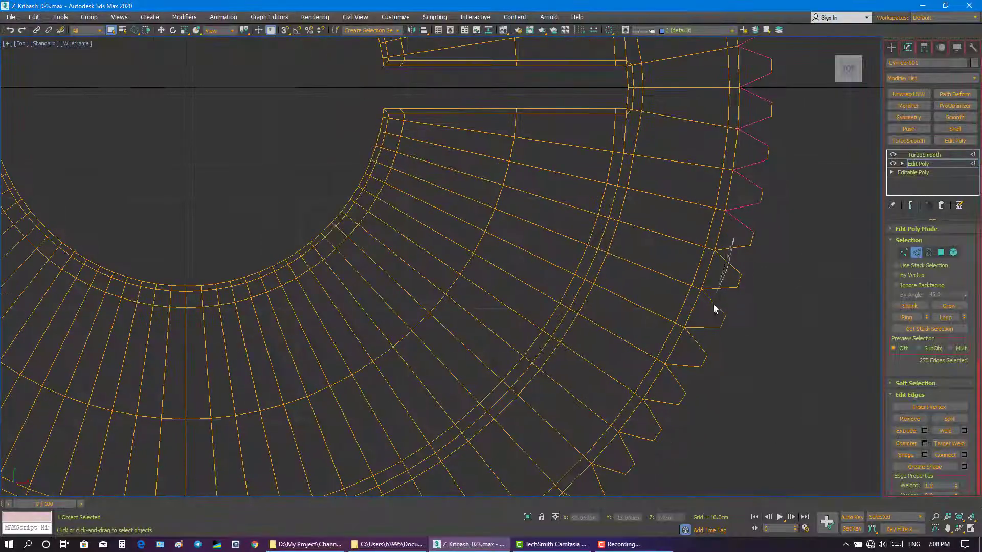
{"action": "left_click_drag", "start_coordinate": [713, 304], "coordinate": [702, 313]}
{"action": "middle_click_drag", "start_coordinate": [699, 318], "coordinate": [745, 241]}
{"action": "left_click_drag", "start_coordinate": [746, 229], "coordinate": [734, 258], "text": "ctrl"}
{"action": "middle_click_drag", "start_coordinate": [774, 224], "coordinate": [758, 267]}
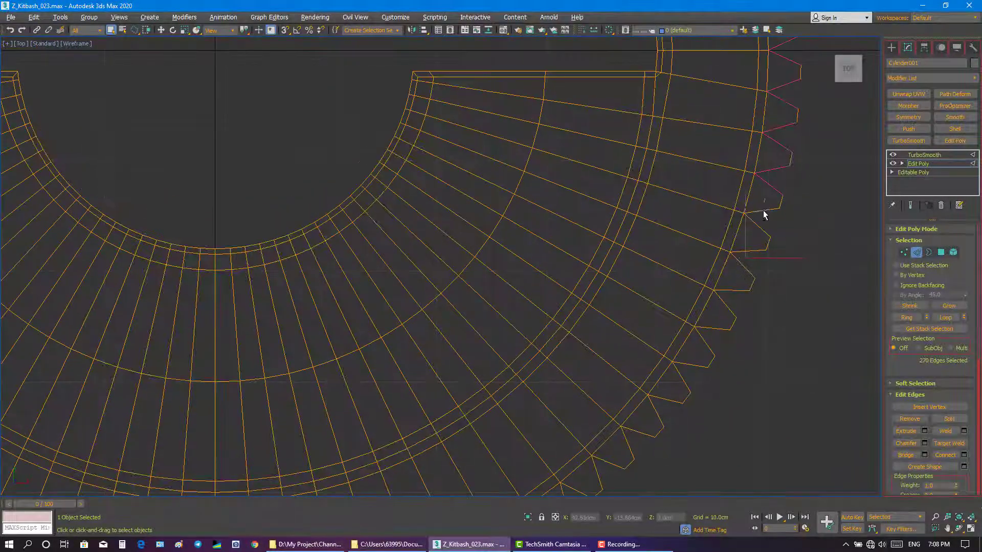
{"action": "left_click_drag", "start_coordinate": [762, 210], "coordinate": [724, 284], "text": "ctrl"}
{"action": "middle_click_drag", "start_coordinate": [722, 286], "coordinate": [749, 247]}
{"action": "left_click_drag", "start_coordinate": [751, 247], "coordinate": [718, 318], "text": "ctrl"}
{"action": "middle_click_drag", "start_coordinate": [714, 327], "coordinate": [746, 263]}
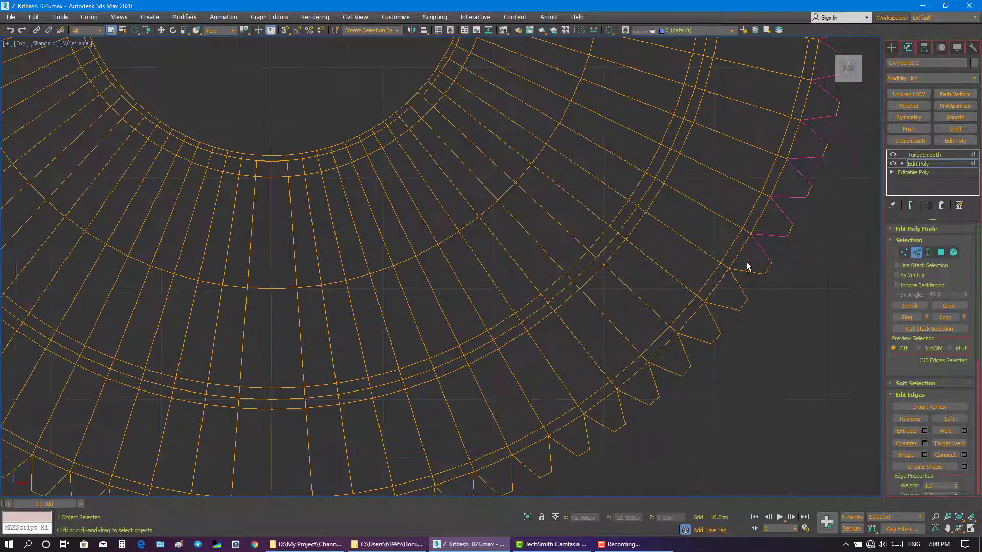
{"action": "left_click_drag", "start_coordinate": [747, 262], "coordinate": [676, 353], "text": "ctrl"}
{"action": "middle_click_drag", "start_coordinate": [661, 342], "coordinate": [734, 263]}
{"action": "mouse_move", "coordinate": [735, 269]}
{"action": "left_mouse_down", "text": "ctrl"}
{"action": "mouse_move", "coordinate": [635, 344]}
{"action": "mouse_move", "coordinate": [587, 359]}
{"action": "left_mouse_up", "text": "ctrl"}
{"action": "middle_click_drag", "start_coordinate": [588, 360], "coordinate": [697, 305]}
{"action": "mouse_move", "coordinate": [693, 301]}
{"action": "left_mouse_down", "text": "ctrl"}
{"action": "mouse_move", "coordinate": [582, 347]}
{"action": "mouse_move", "coordinate": [516, 363]}
{"action": "mouse_move", "coordinate": [522, 354]}
{"action": "left_mouse_up", "text": "ctrl"}
{"action": "middle_click_drag", "start_coordinate": [522, 355], "coordinate": [701, 355]}
{"action": "mouse_move", "coordinate": [704, 353]}
{"action": "left_mouse_down", "text": "ctrl"}
{"action": "mouse_move", "coordinate": [617, 369]}
{"action": "mouse_move", "coordinate": [518, 365]}
{"action": "left_mouse_up", "text": "ctrl"}
{"action": "mouse_move", "coordinate": [518, 365]}
{"action": "middle_mouse_down"}
{"action": "mouse_move", "coordinate": [508, 324]}
{"action": "mouse_move", "coordinate": [575, 373]}
{"action": "middle_mouse_up"}
{"action": "left_click_drag", "start_coordinate": [593, 371], "coordinate": [474, 352], "text": "ctrl"}
{"action": "middle_click_drag", "start_coordinate": [474, 352], "coordinate": [577, 416]}
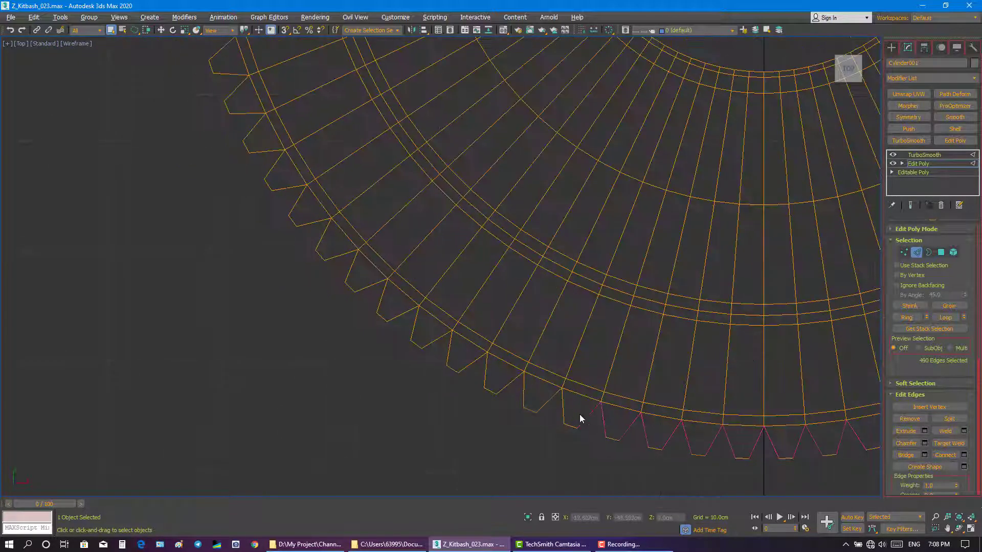
{"action": "left_click_drag", "start_coordinate": [578, 409], "coordinate": [520, 395], "text": "ctrl"}
{"action": "left_click_drag", "start_coordinate": [455, 348], "coordinate": [451, 340], "text": "ctrl"}
{"action": "middle_click_drag", "start_coordinate": [451, 332], "coordinate": [489, 369]}
{"action": "left_click_drag", "start_coordinate": [511, 394], "coordinate": [434, 343], "text": "ctrl"}
{"action": "middle_click_drag", "start_coordinate": [430, 340], "coordinate": [468, 393]}
{"action": "left_click_drag", "start_coordinate": [467, 391], "coordinate": [409, 334], "text": "ctrl"}
{"action": "middle_click_drag", "start_coordinate": [397, 314], "coordinate": [407, 374]}
{"action": "mouse_move", "coordinate": [419, 393]}
{"action": "left_mouse_down", "text": "ctrl"}
{"action": "mouse_move", "coordinate": [383, 346]}
{"action": "mouse_move", "coordinate": [358, 282]}
{"action": "left_mouse_up", "text": "ctrl"}
{"action": "middle_click_drag", "start_coordinate": [350, 284], "coordinate": [372, 341]}
{"action": "left_click_drag", "start_coordinate": [334, 266], "coordinate": [332, 267], "text": "ctrl"}
{"action": "middle_click_drag", "start_coordinate": [332, 267], "coordinate": [323, 335]}
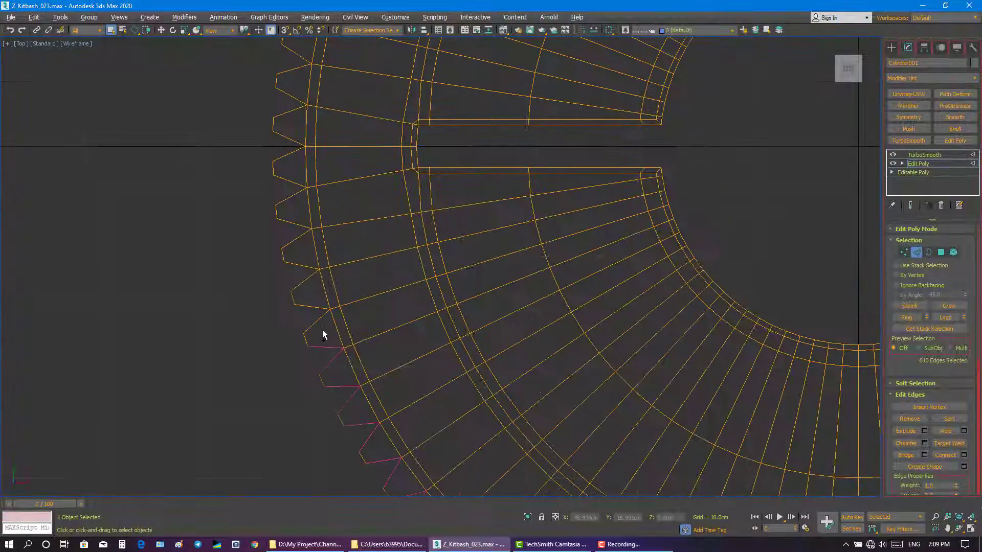
{"action": "left_click_drag", "start_coordinate": [300, 254], "coordinate": [300, 251], "text": "ctrl"}
{"action": "middle_click_drag", "start_coordinate": [300, 251], "coordinate": [278, 324]}
{"action": "left_click_drag", "start_coordinate": [278, 324], "coordinate": [260, 239], "text": "ctrl"}
{"action": "middle_click_drag", "start_coordinate": [259, 240], "coordinate": [237, 309]}
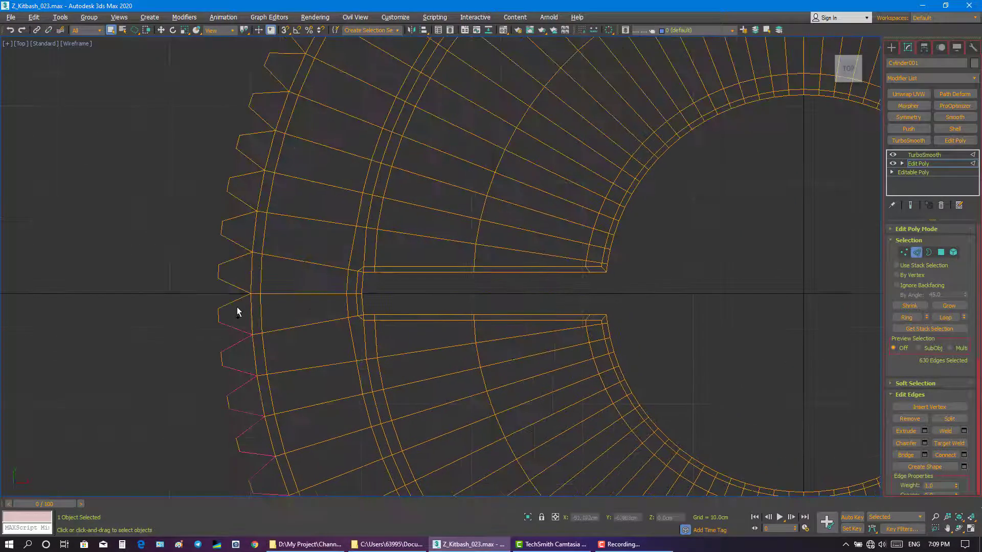
{"action": "left_click_drag", "start_coordinate": [237, 309], "coordinate": [239, 239], "text": "ctrl"}
{"action": "middle_click_drag", "start_coordinate": [238, 240], "coordinate": [197, 311]}
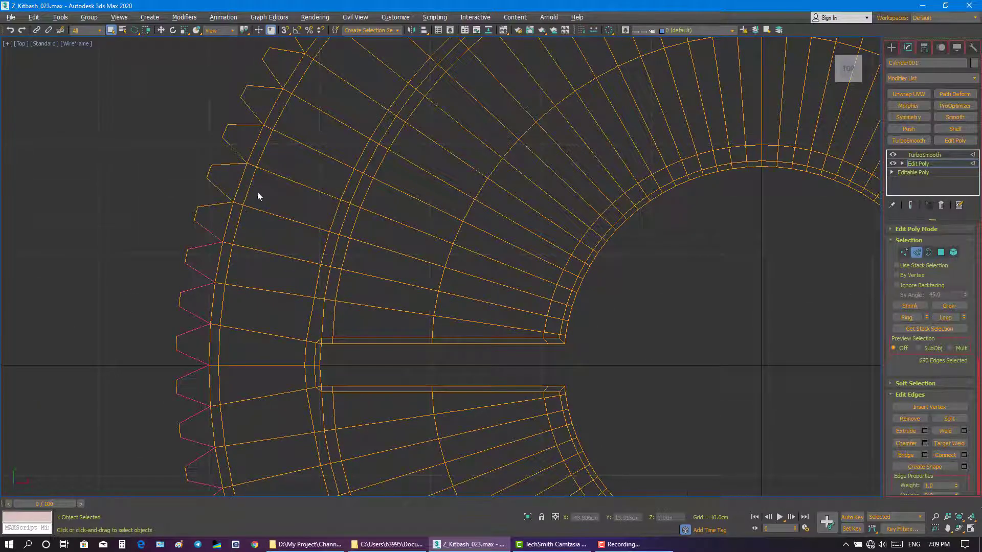
{"action": "middle_click_drag", "start_coordinate": [257, 196], "coordinate": [146, 298]}
{"action": "left_click_drag", "start_coordinate": [164, 223], "coordinate": [164, 225], "text": "ctrl"}
{"action": "middle_click_drag", "start_coordinate": [164, 224], "coordinate": [112, 292]}
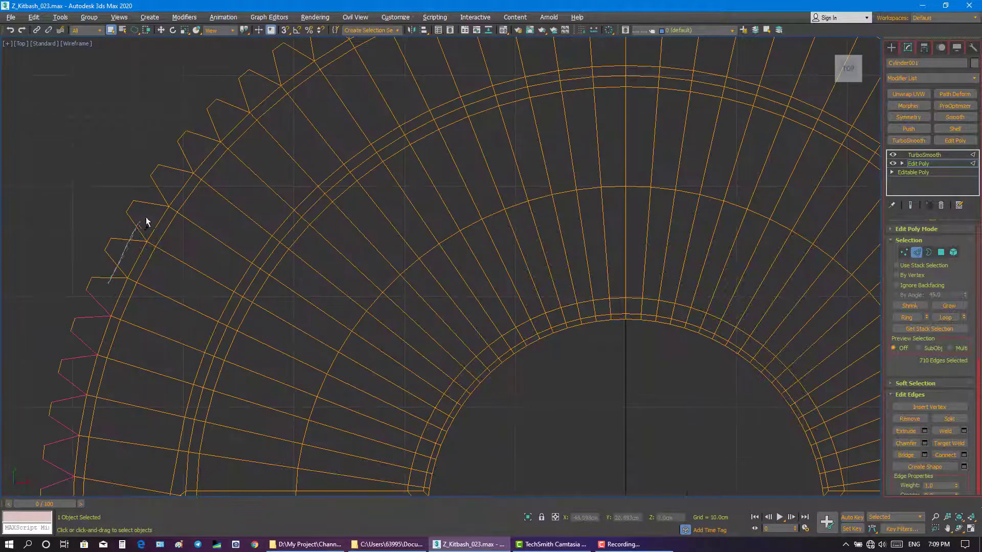
{"action": "left_click_drag", "start_coordinate": [146, 218], "coordinate": [145, 219], "text": "ctrl"}
{"action": "middle_click_drag", "start_coordinate": [146, 218], "coordinate": [119, 247]}
{"action": "middle_click_drag", "start_coordinate": [167, 190], "coordinate": [124, 213]}
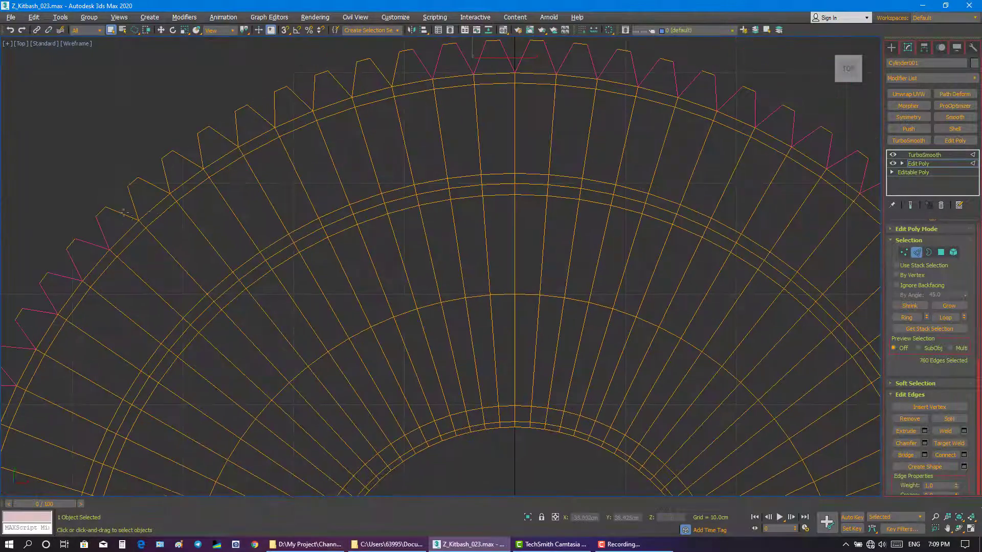
{"action": "middle_click_drag", "start_coordinate": [241, 141], "coordinate": [181, 194]}
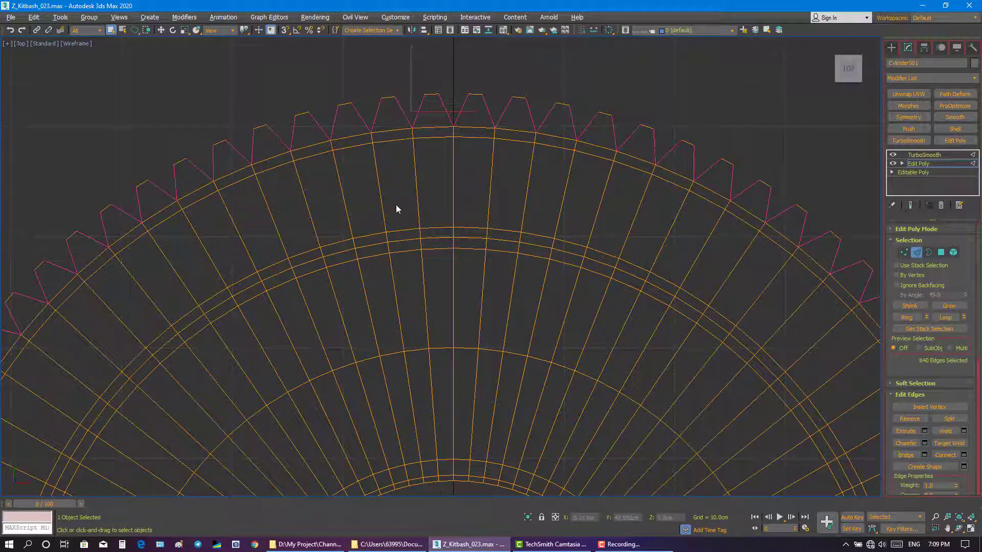
- Connect the selected tooth side edges with two segments and a pinch of about 58
{"action": "scroll", "coordinate": [397, 207], "scroll_direction": "down", "scroll_amount": 5}
{"action": "key", "text": "alt+w"}
{"action": "key", "text": "alt+w"}
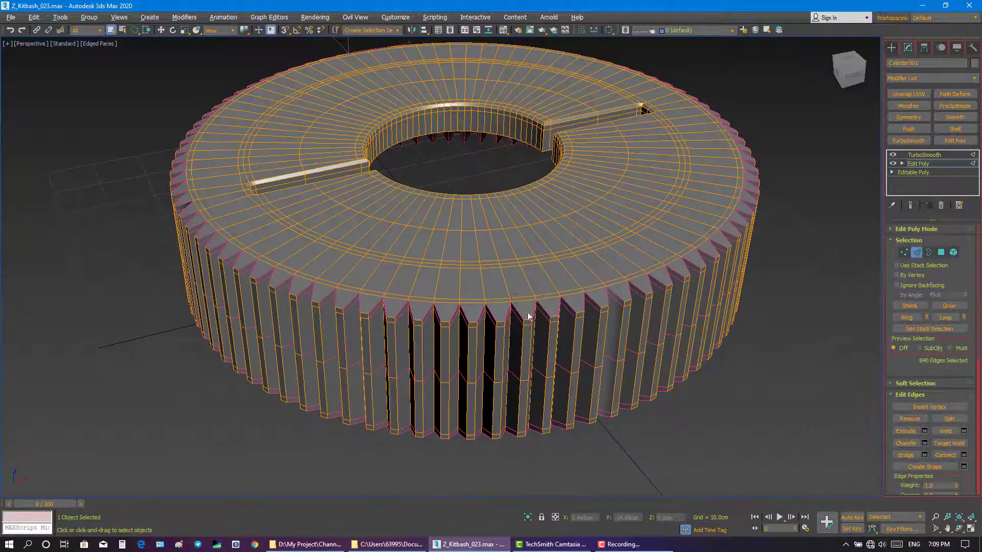
{"action": "right_click", "coordinate": [528, 314]}
{"action": "left_click", "coordinate": [434, 340]}
{"action": "scroll", "coordinate": [619, 253], "scroll_direction": "up", "scroll_amount": 8}
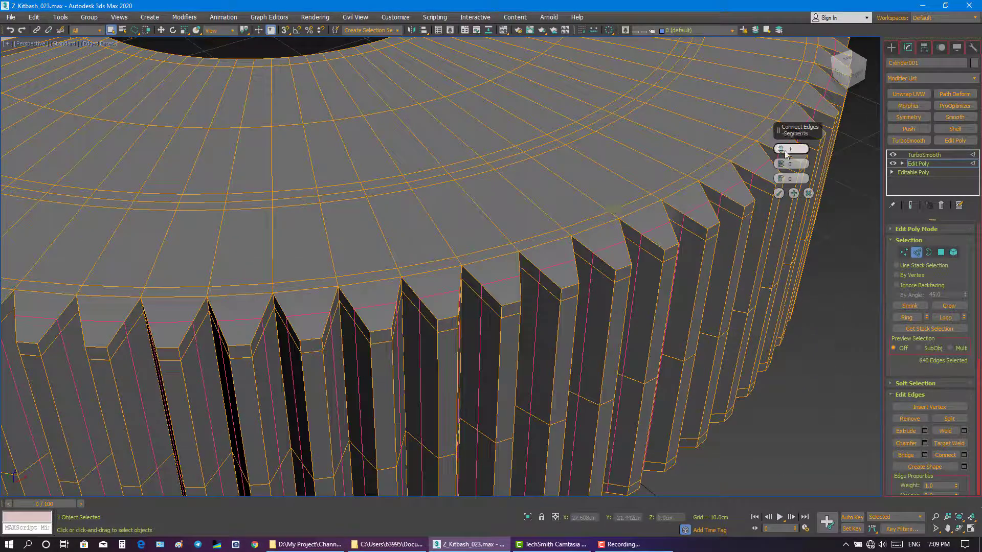
{"action": "left_click", "coordinate": [780, 148]}
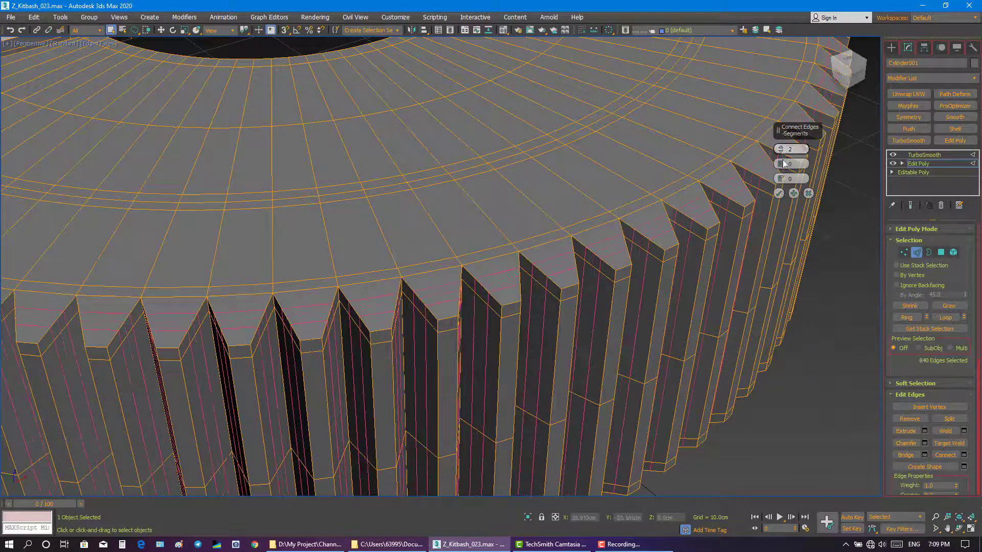
{"action": "left_click_drag", "start_coordinate": [781, 164], "coordinate": [776, 110]}
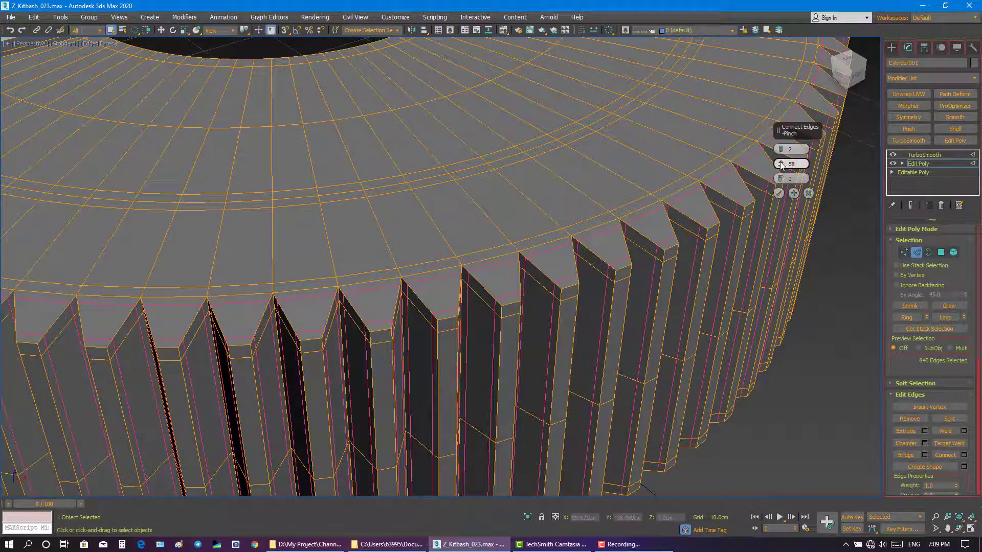
- Deselect the cap and examine the smoothed result in the perspective view with edge display turned off
{"action": "left_click", "coordinate": [856, 247]}
{"action": "key", "text": "z"}
{"action": "middle_click_drag", "start_coordinate": [832, 241], "coordinate": [678, 272], "text": "alt"}
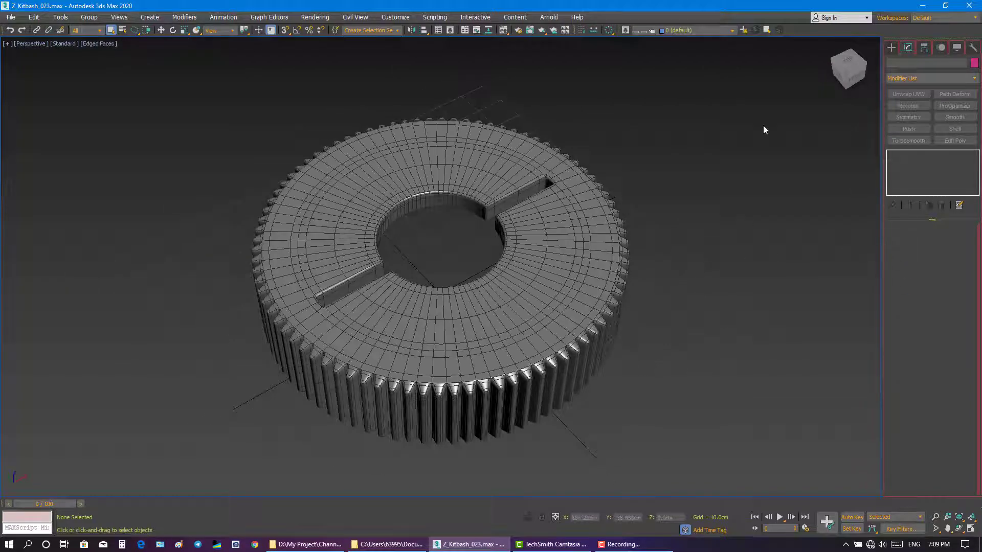
{"action": "middle_click_drag", "start_coordinate": [689, 344], "coordinate": [703, 390], "text": "alt"}
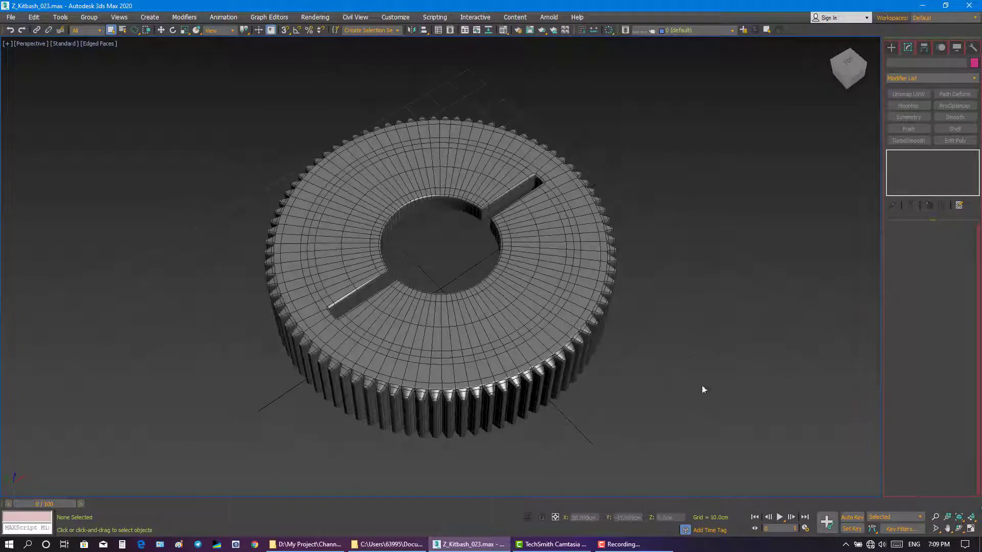
{"action": "left_click", "coordinate": [971, 518]}
{"action": "left_click", "coordinate": [970, 529]}
{"action": "mouse_move", "coordinate": [646, 340]}
{"action": "middle_mouse_down", "text": "alt"}
{"action": "mouse_move", "coordinate": [657, 285]}
{"action": "mouse_move", "coordinate": [682, 288]}
{"action": "mouse_move", "coordinate": [617, 347]}
{"action": "mouse_move", "coordinate": [631, 285]}
{"action": "mouse_move", "coordinate": [684, 267]}
{"action": "mouse_move", "coordinate": [692, 350]}
{"action": "mouse_move", "coordinate": [627, 335]}
{"action": "mouse_move", "coordinate": [656, 334]}
{"action": "mouse_move", "coordinate": [654, 328]}
{"action": "middle_mouse_up", "text": "alt"}
{"action": "key", "text": "F4"}
{"action": "key", "text": "alt+z"}
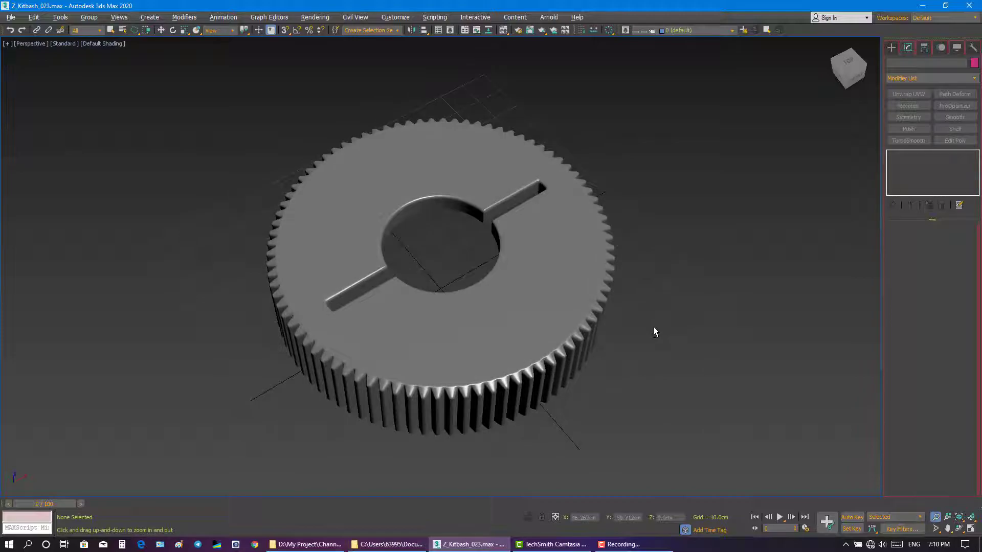